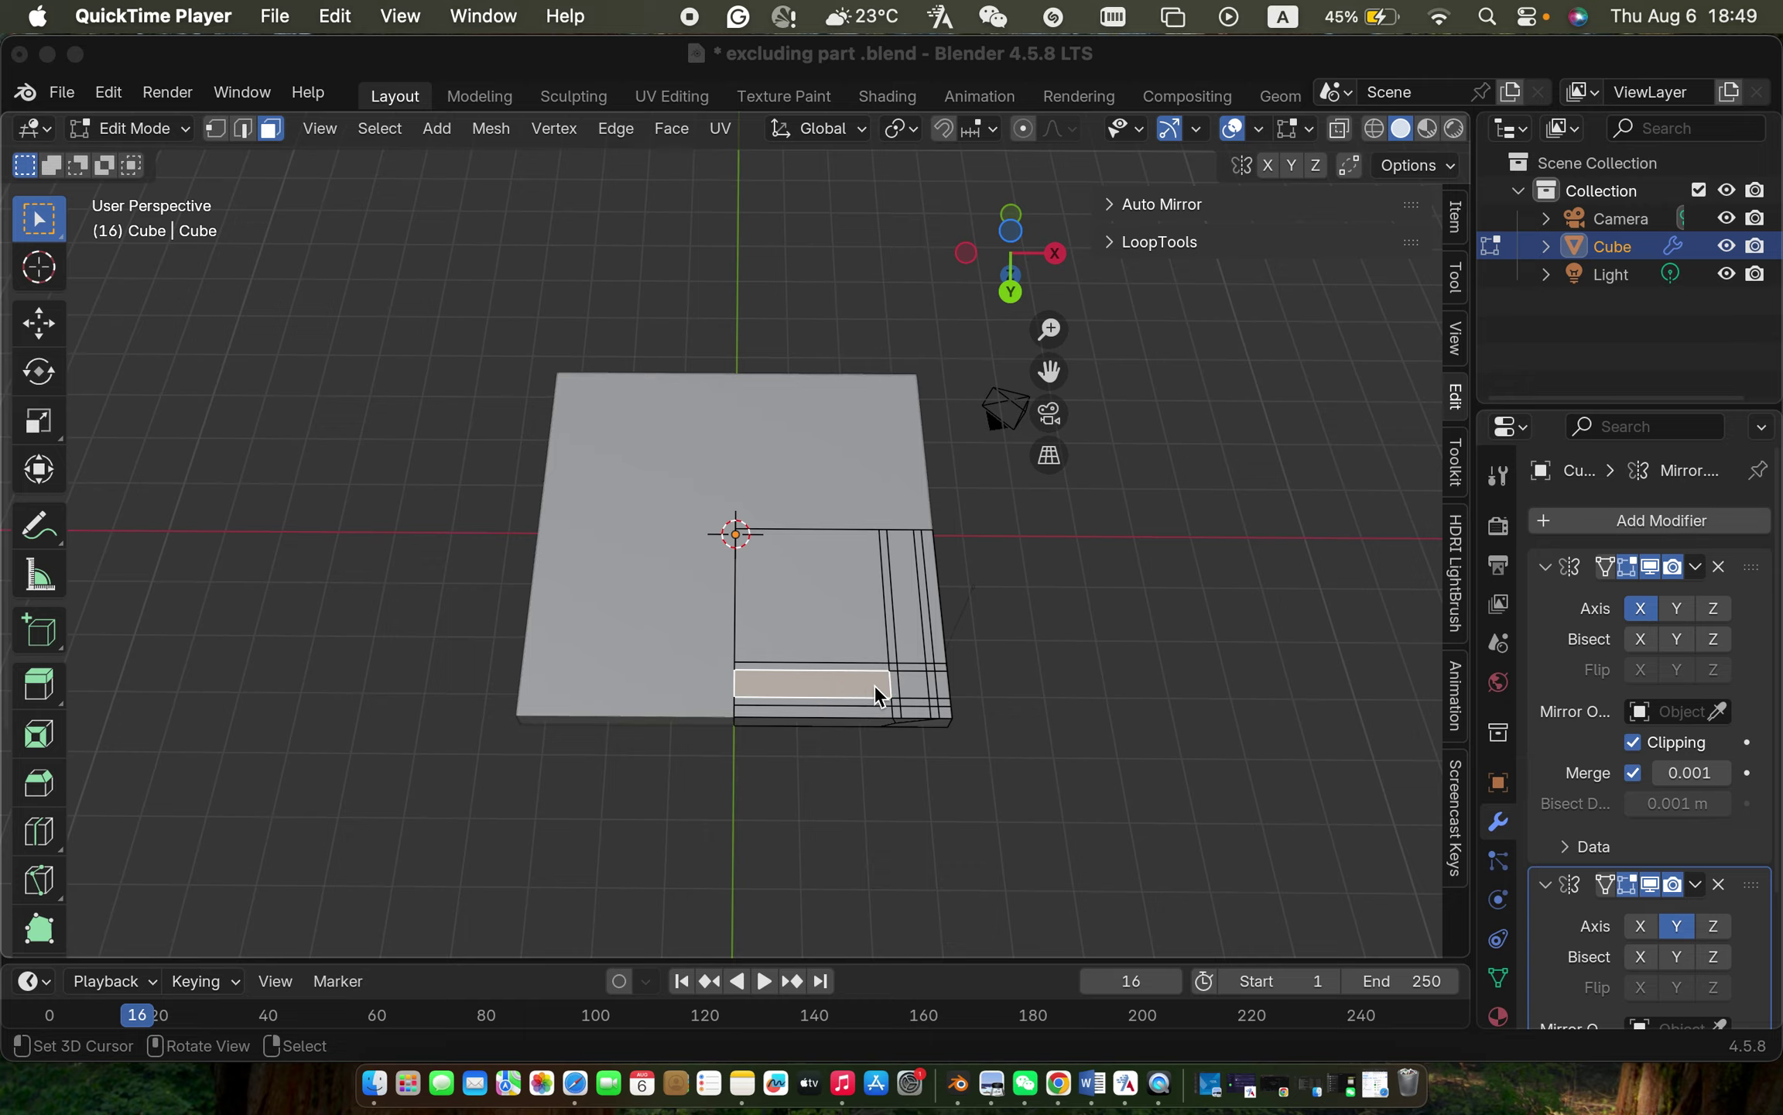
left_click(910, 632)
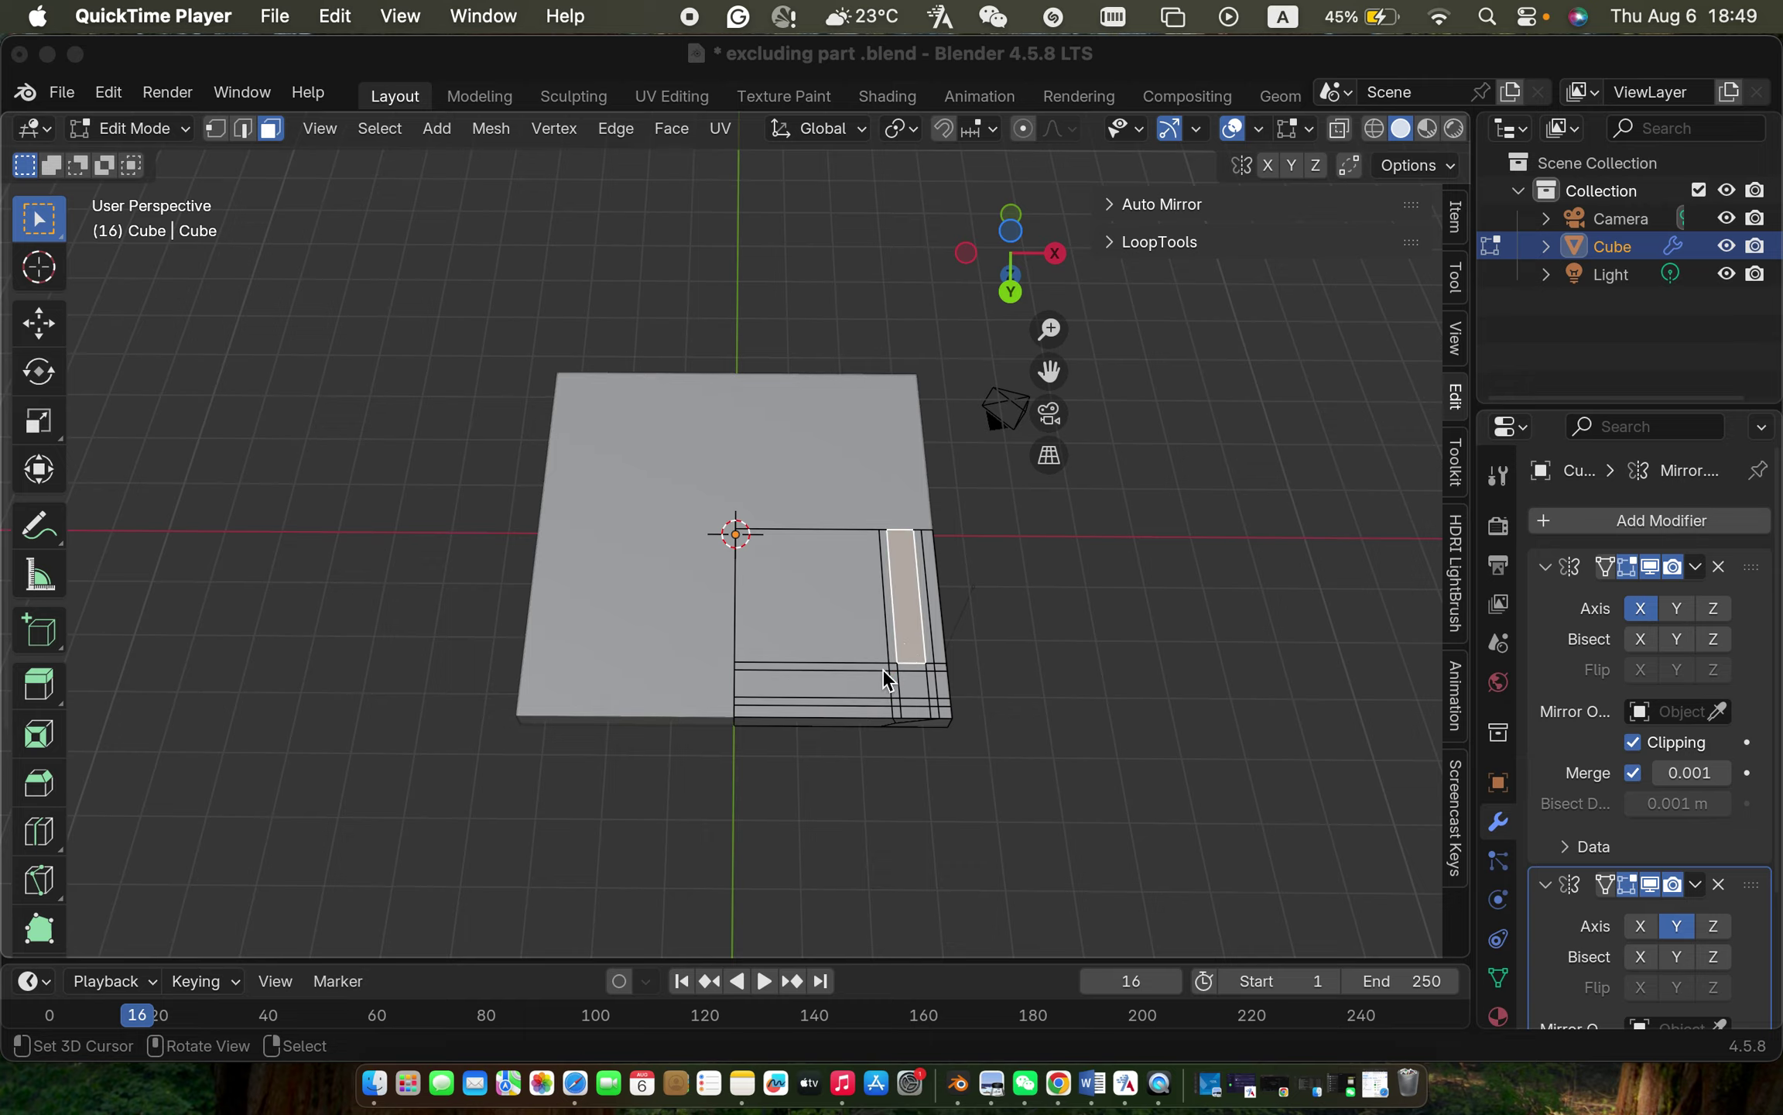
left_click(851, 679)
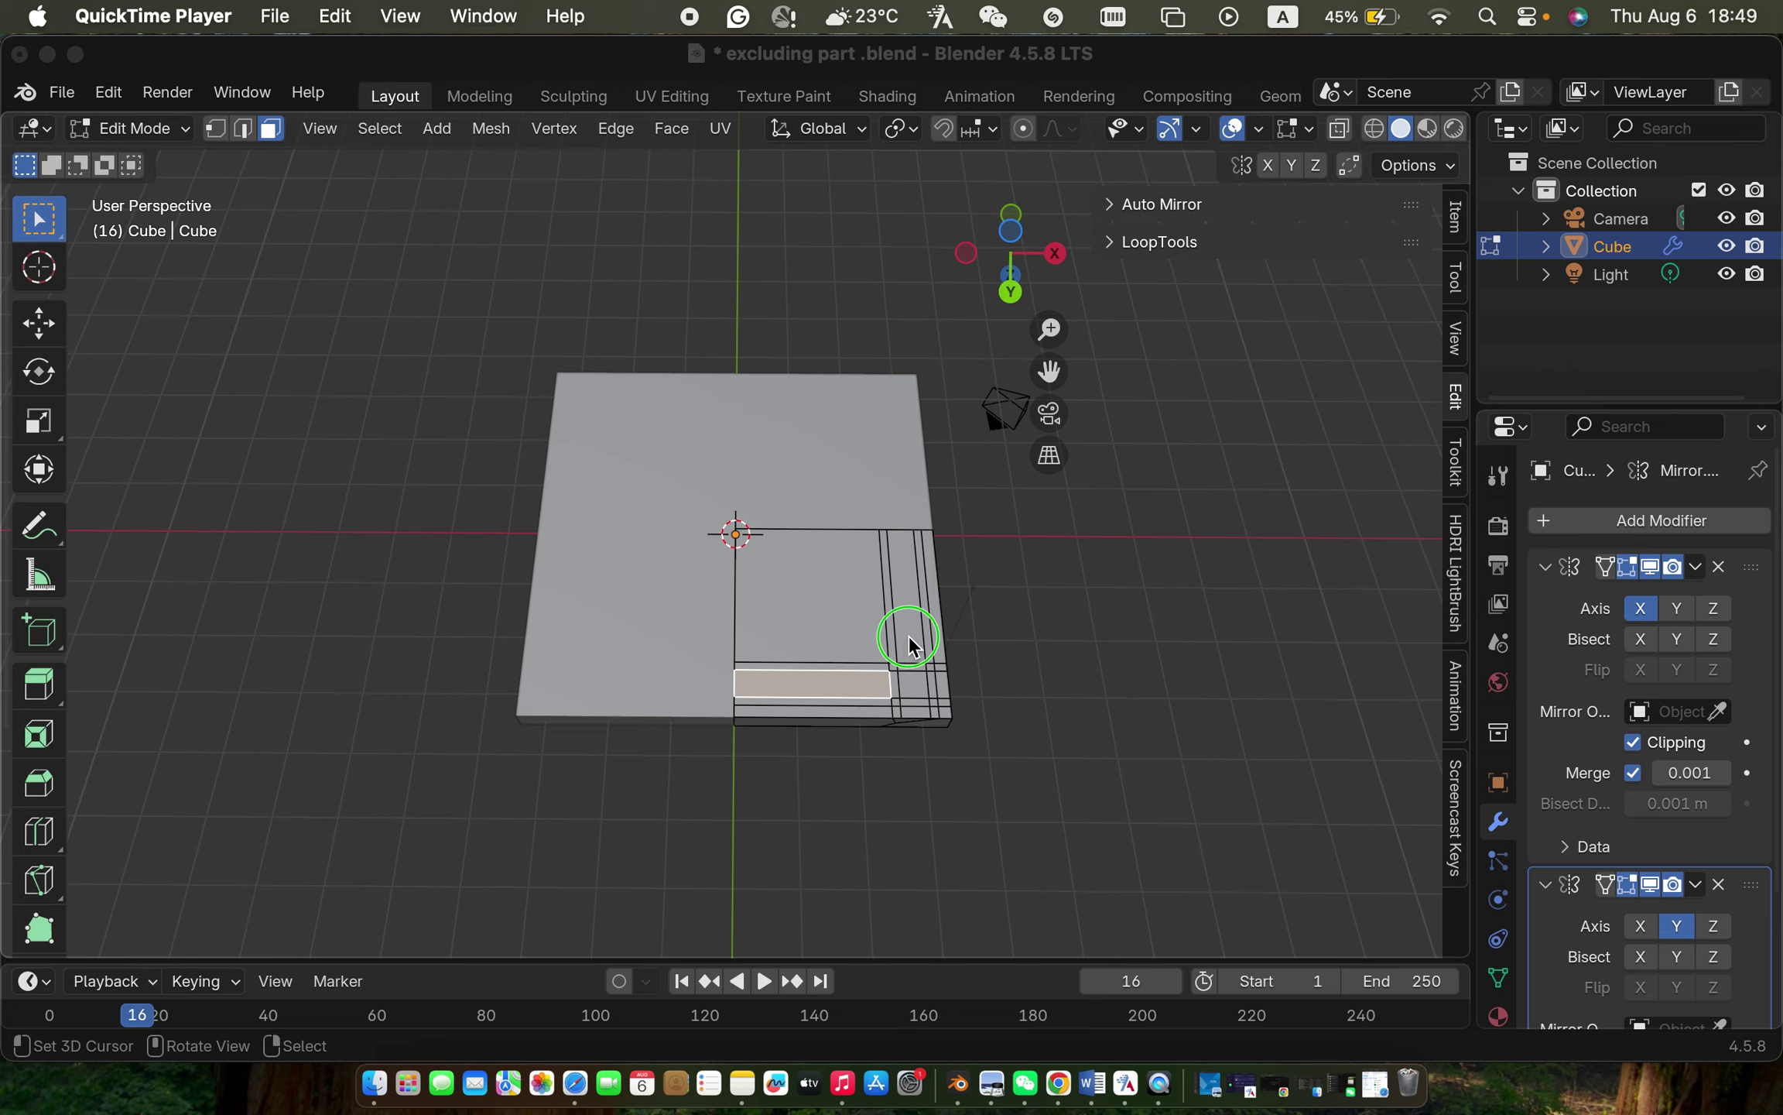
left_click(908, 645)
left_click(895, 666)
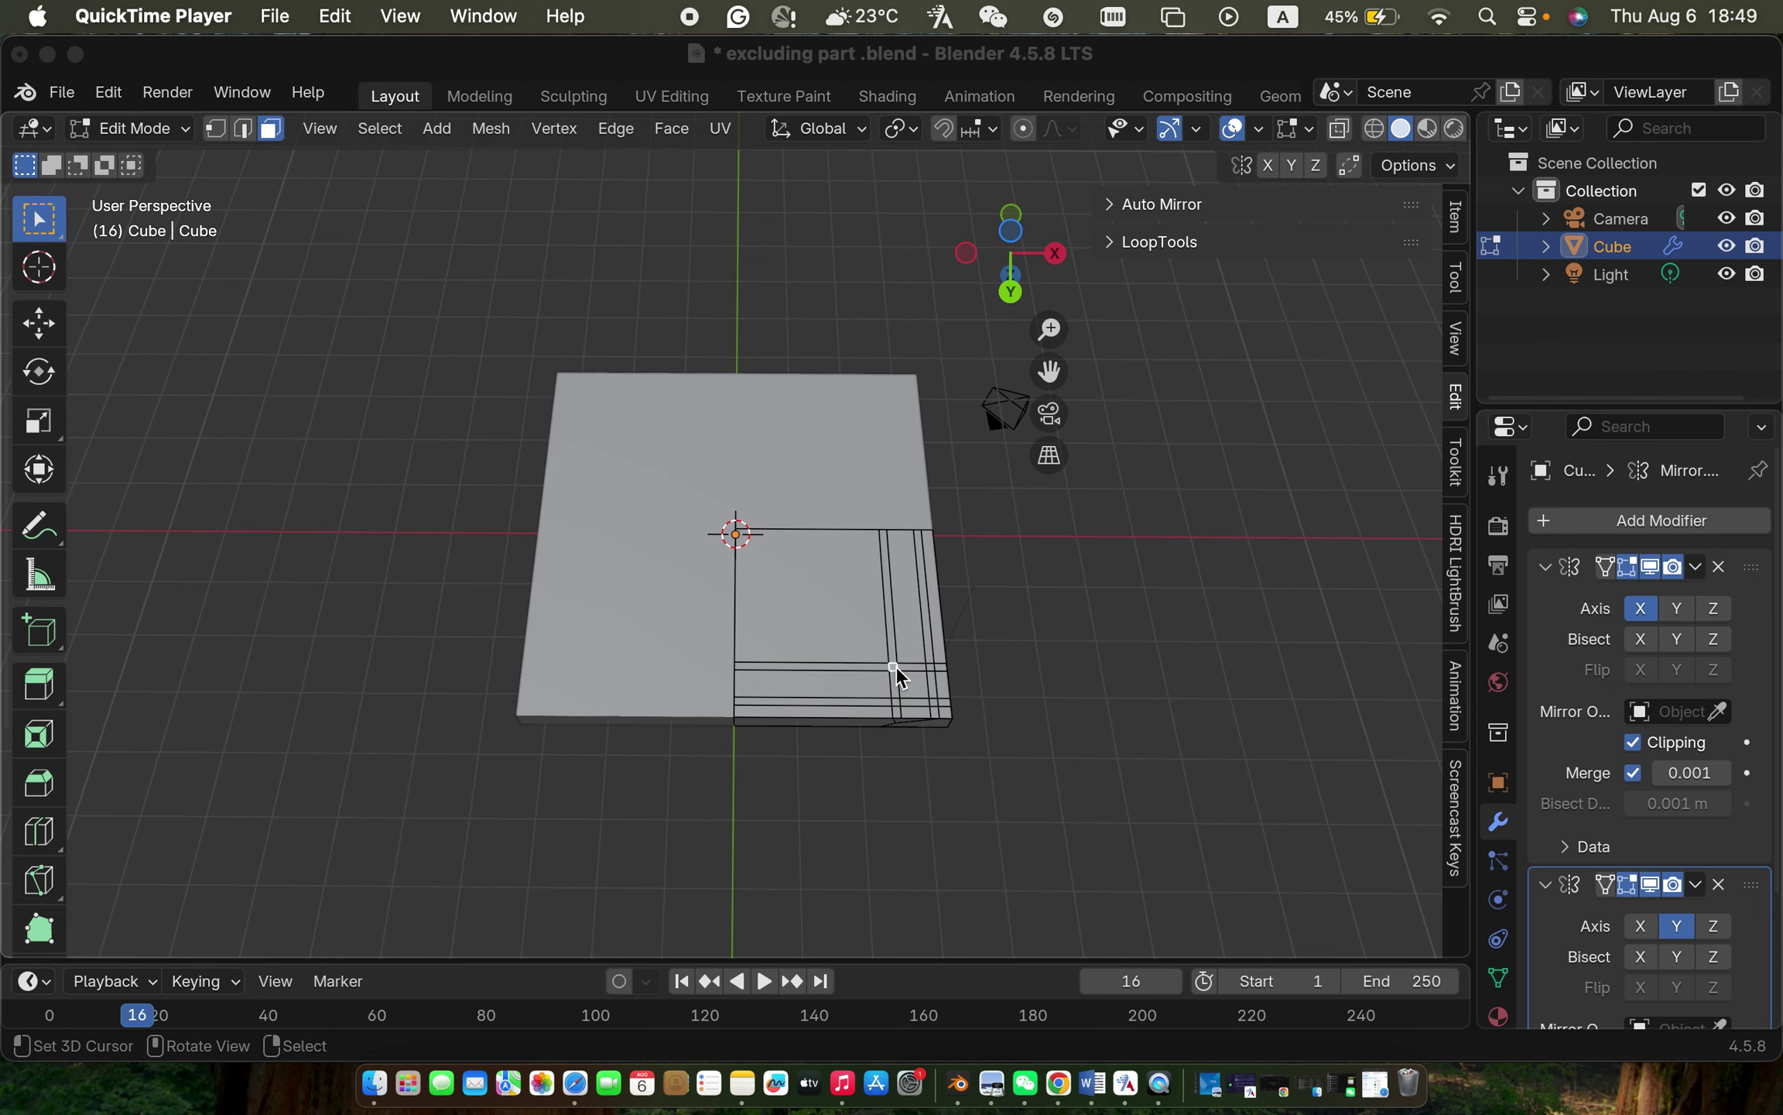
left_click(911, 632)
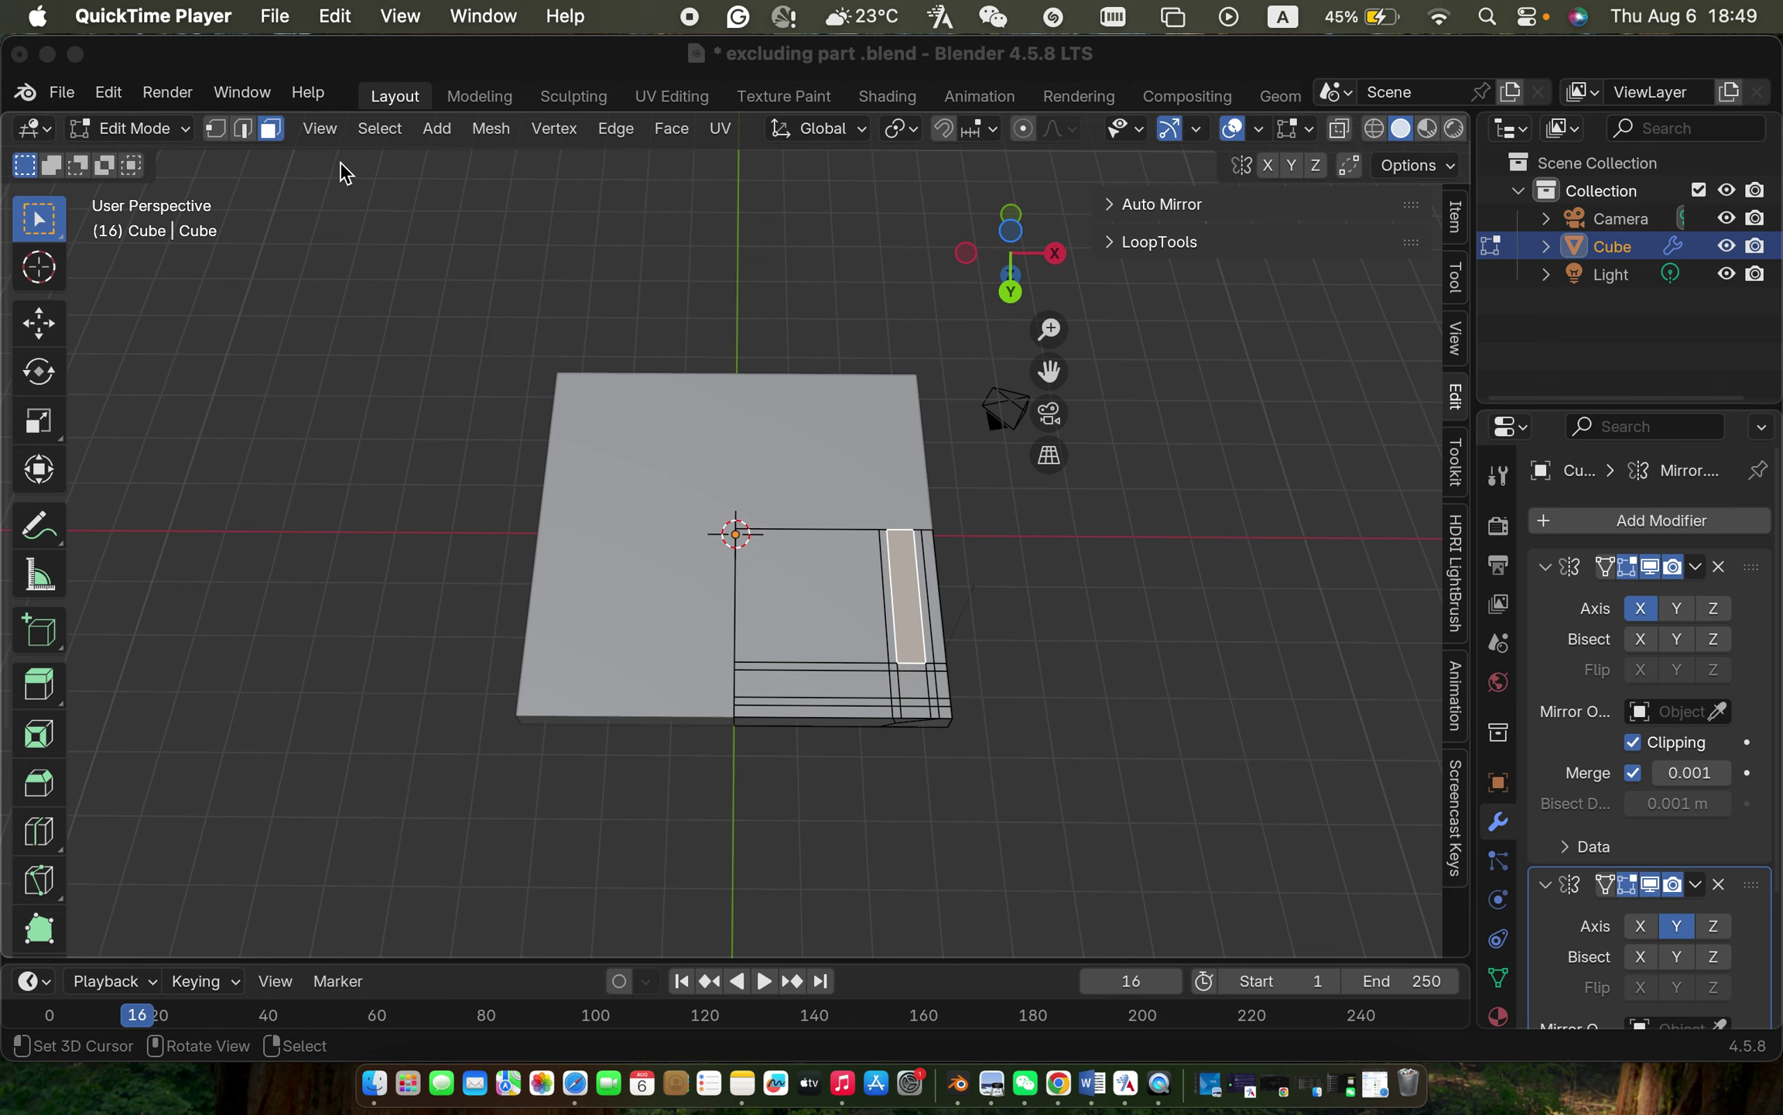
Step: Select the L-shaped band of inset faces along the editable quarter's two outer edges, including all the small faces at their corner
right_click(270, 143)
left_click(902, 597)
left_click(864, 678, "shift")
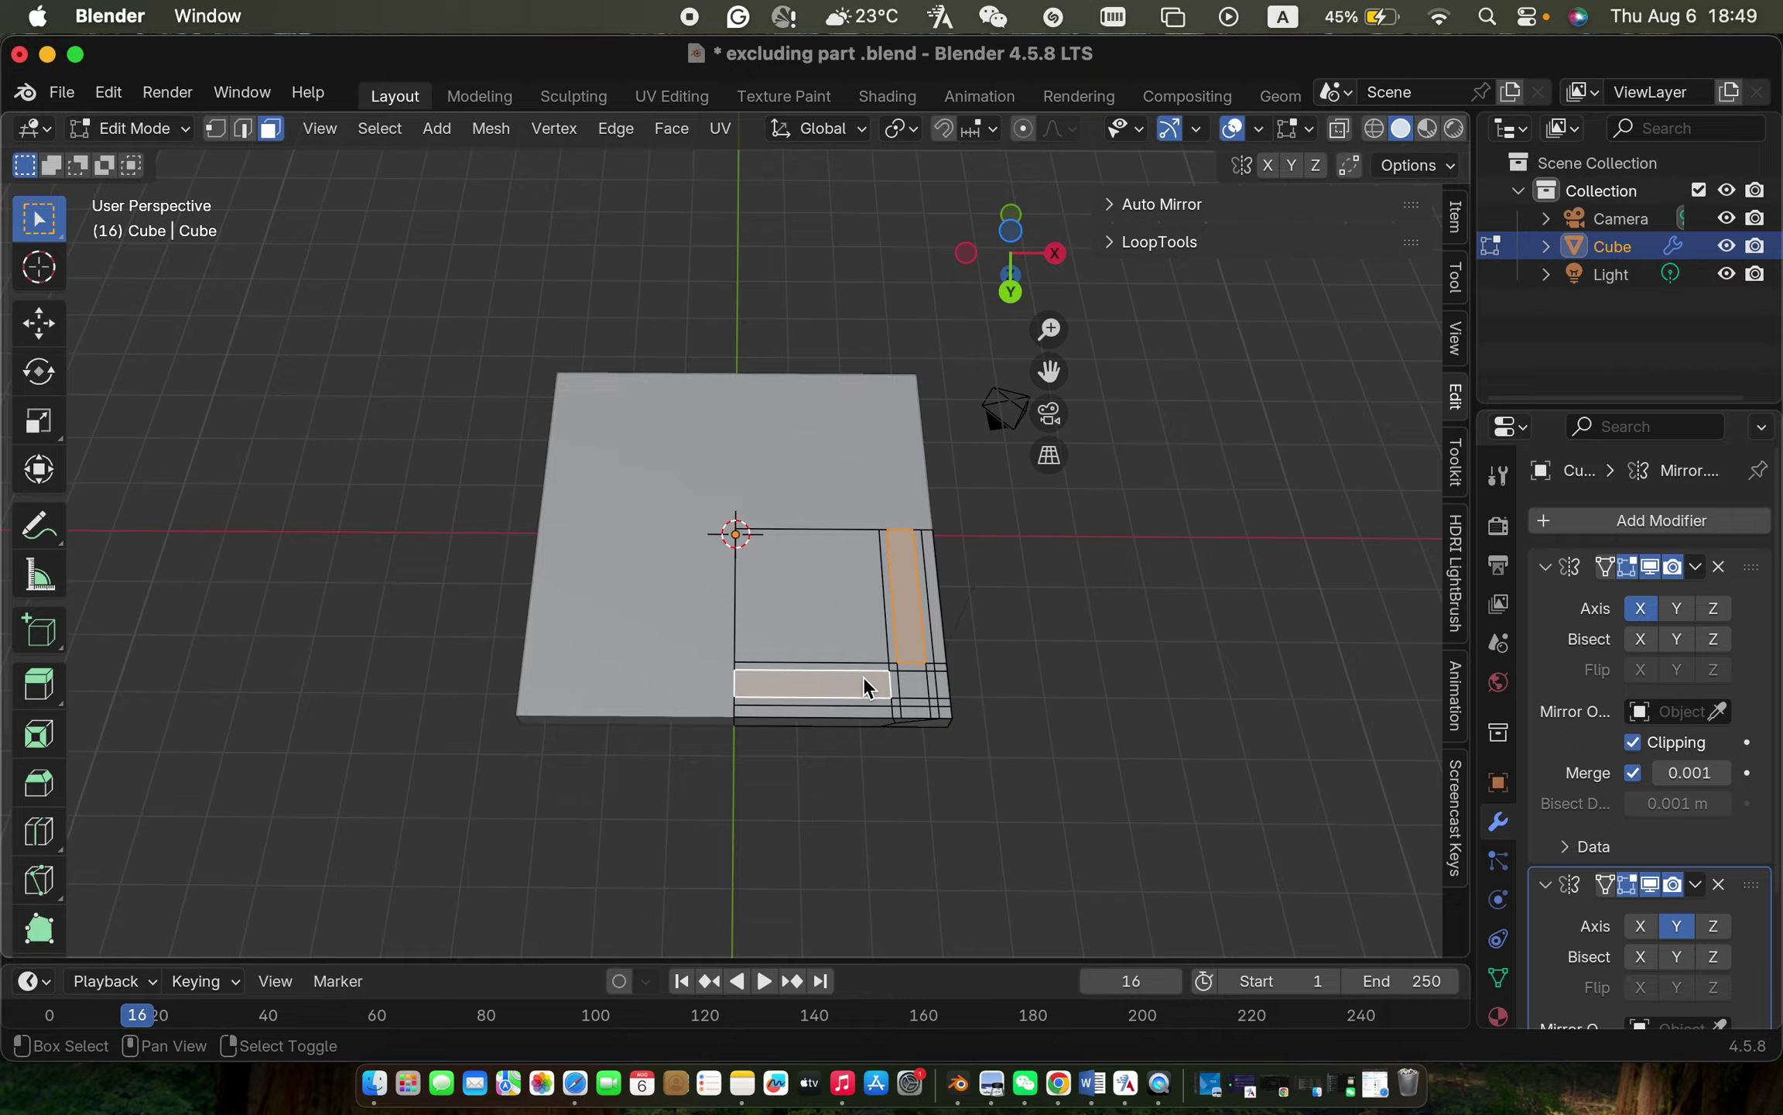
left_click(930, 691, "shift")
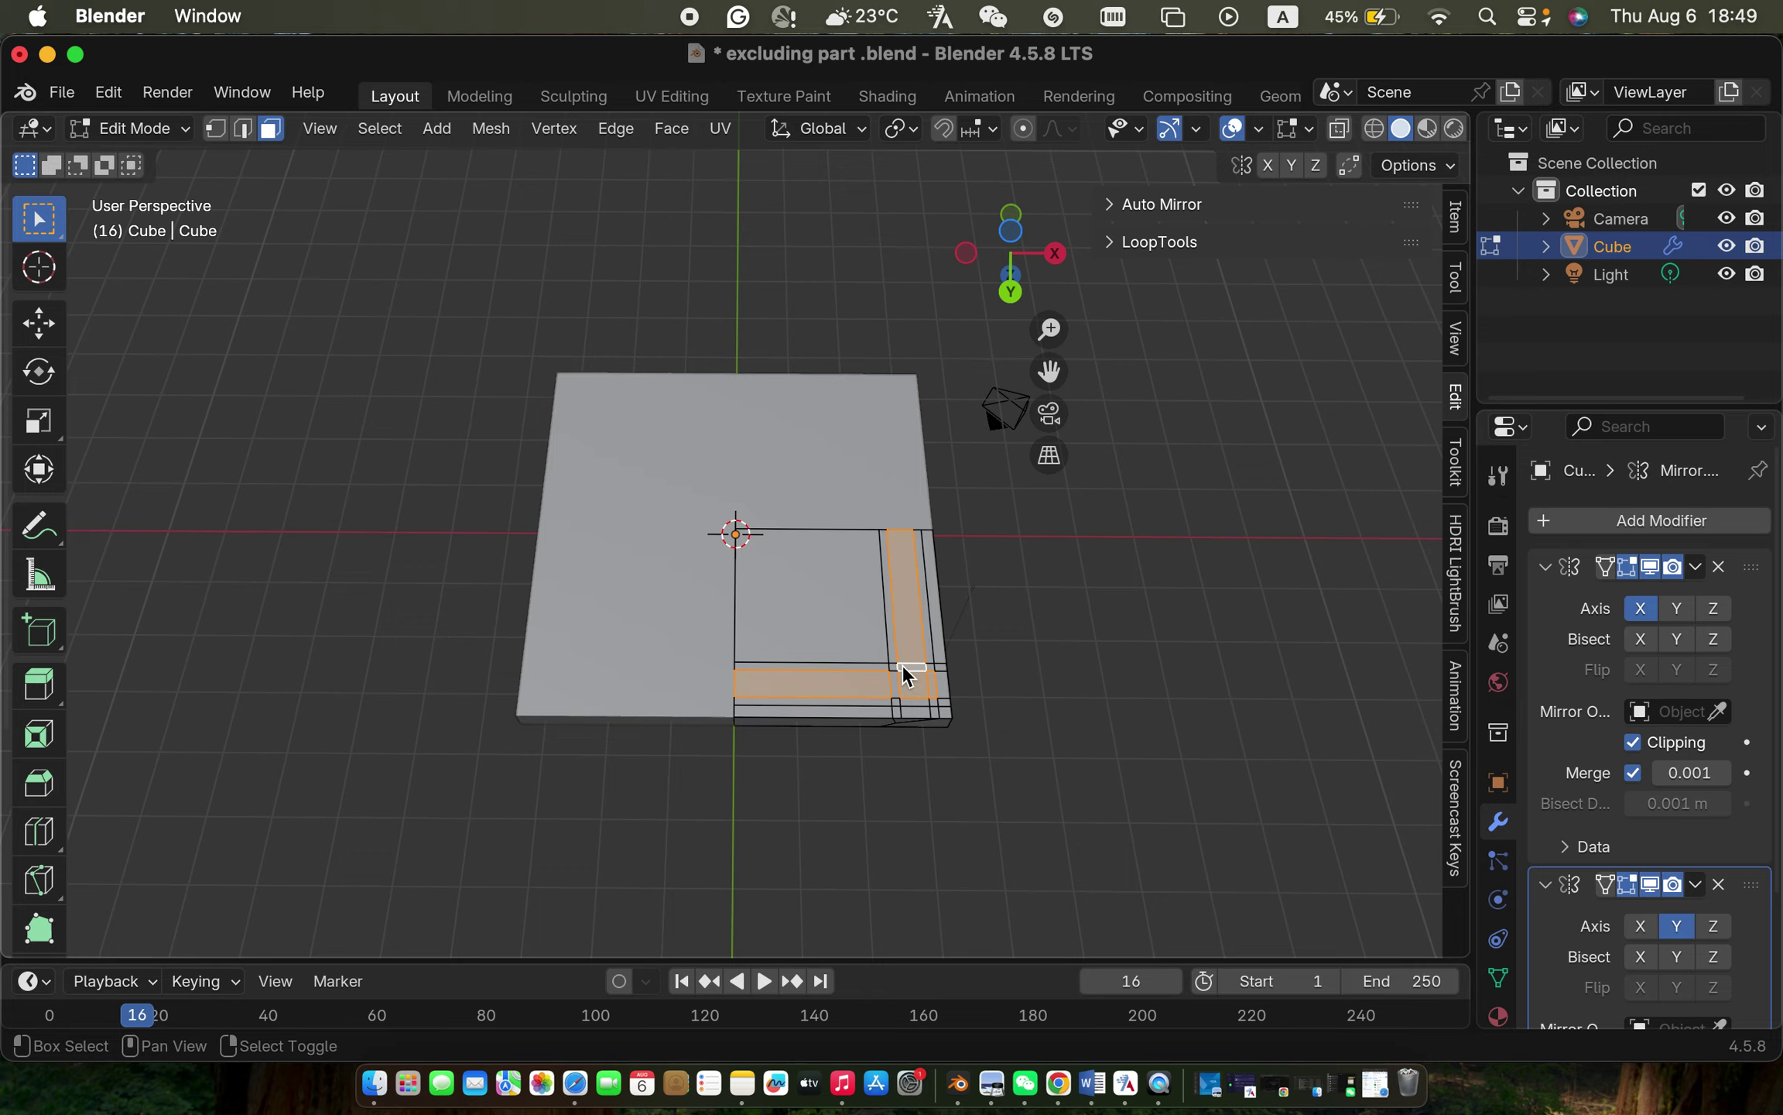
left_click(895, 692, "shift")
left_click(901, 706, "shift")
left_click(933, 704, "shift")
left_click(930, 667, "shift")
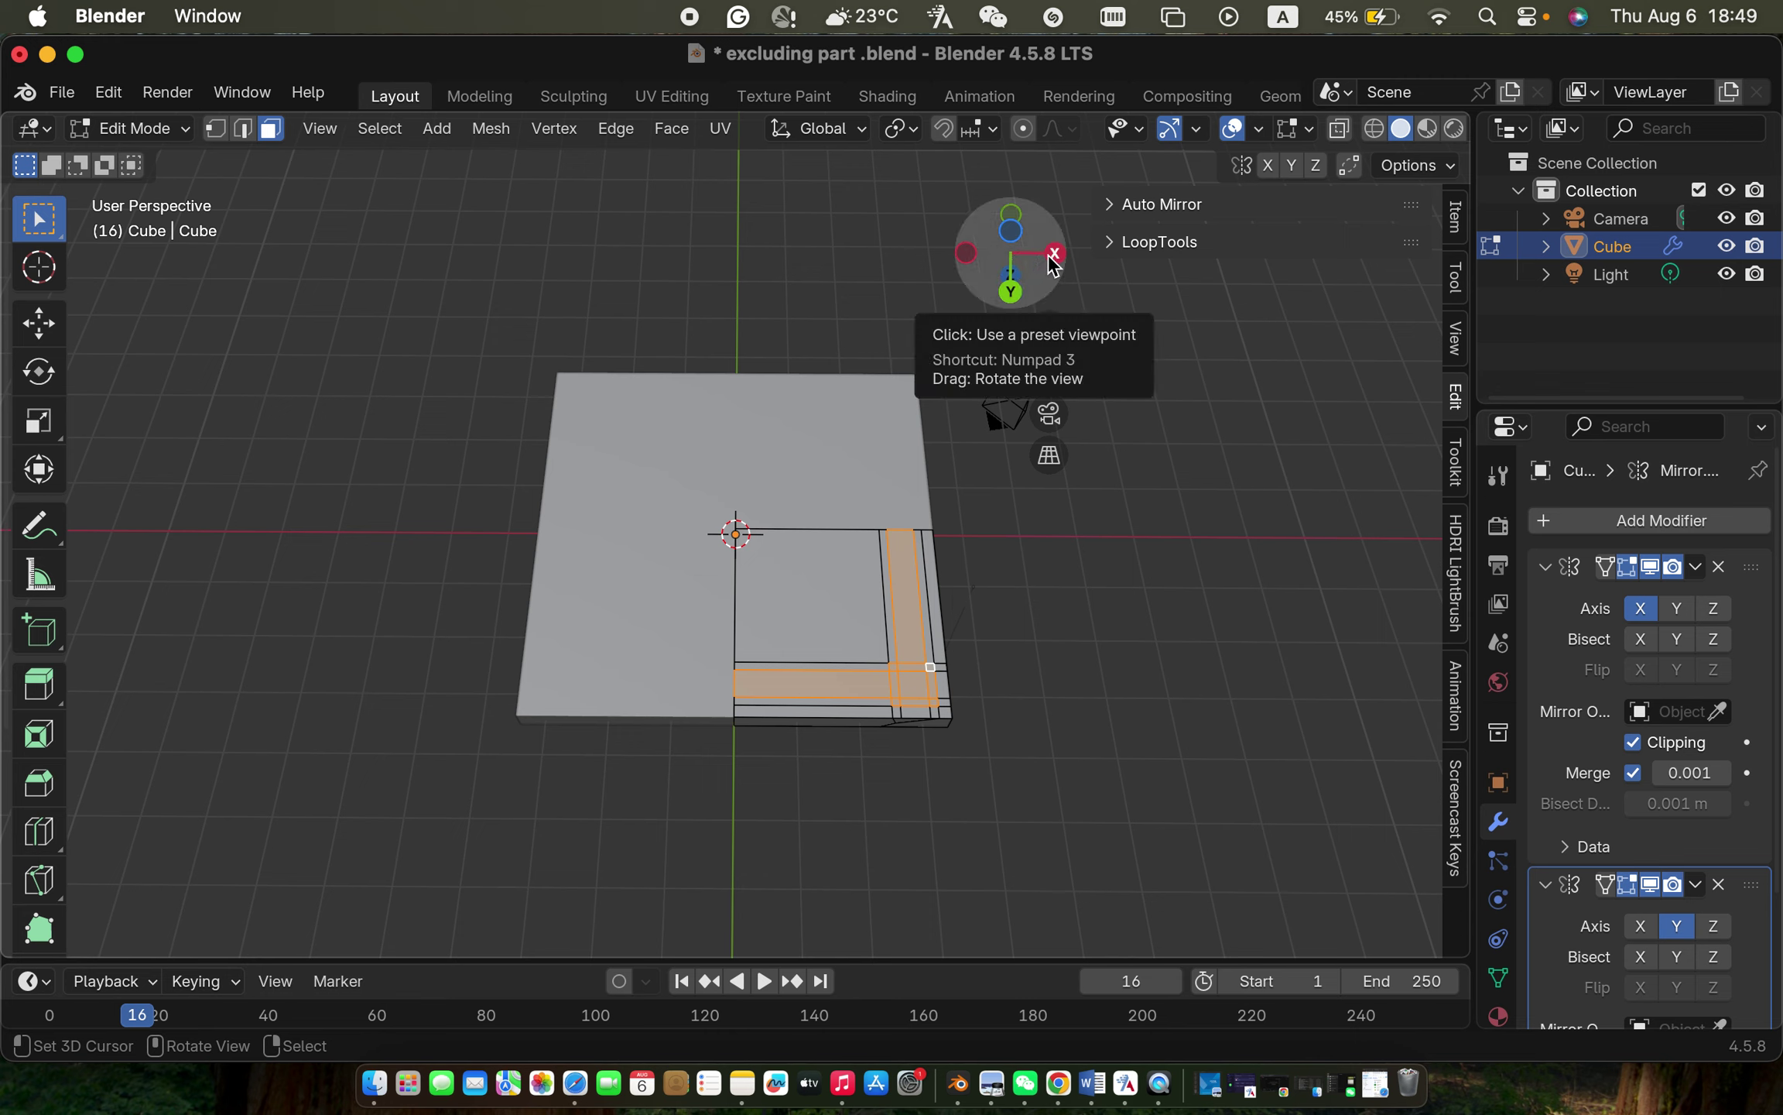
key("alt+a")
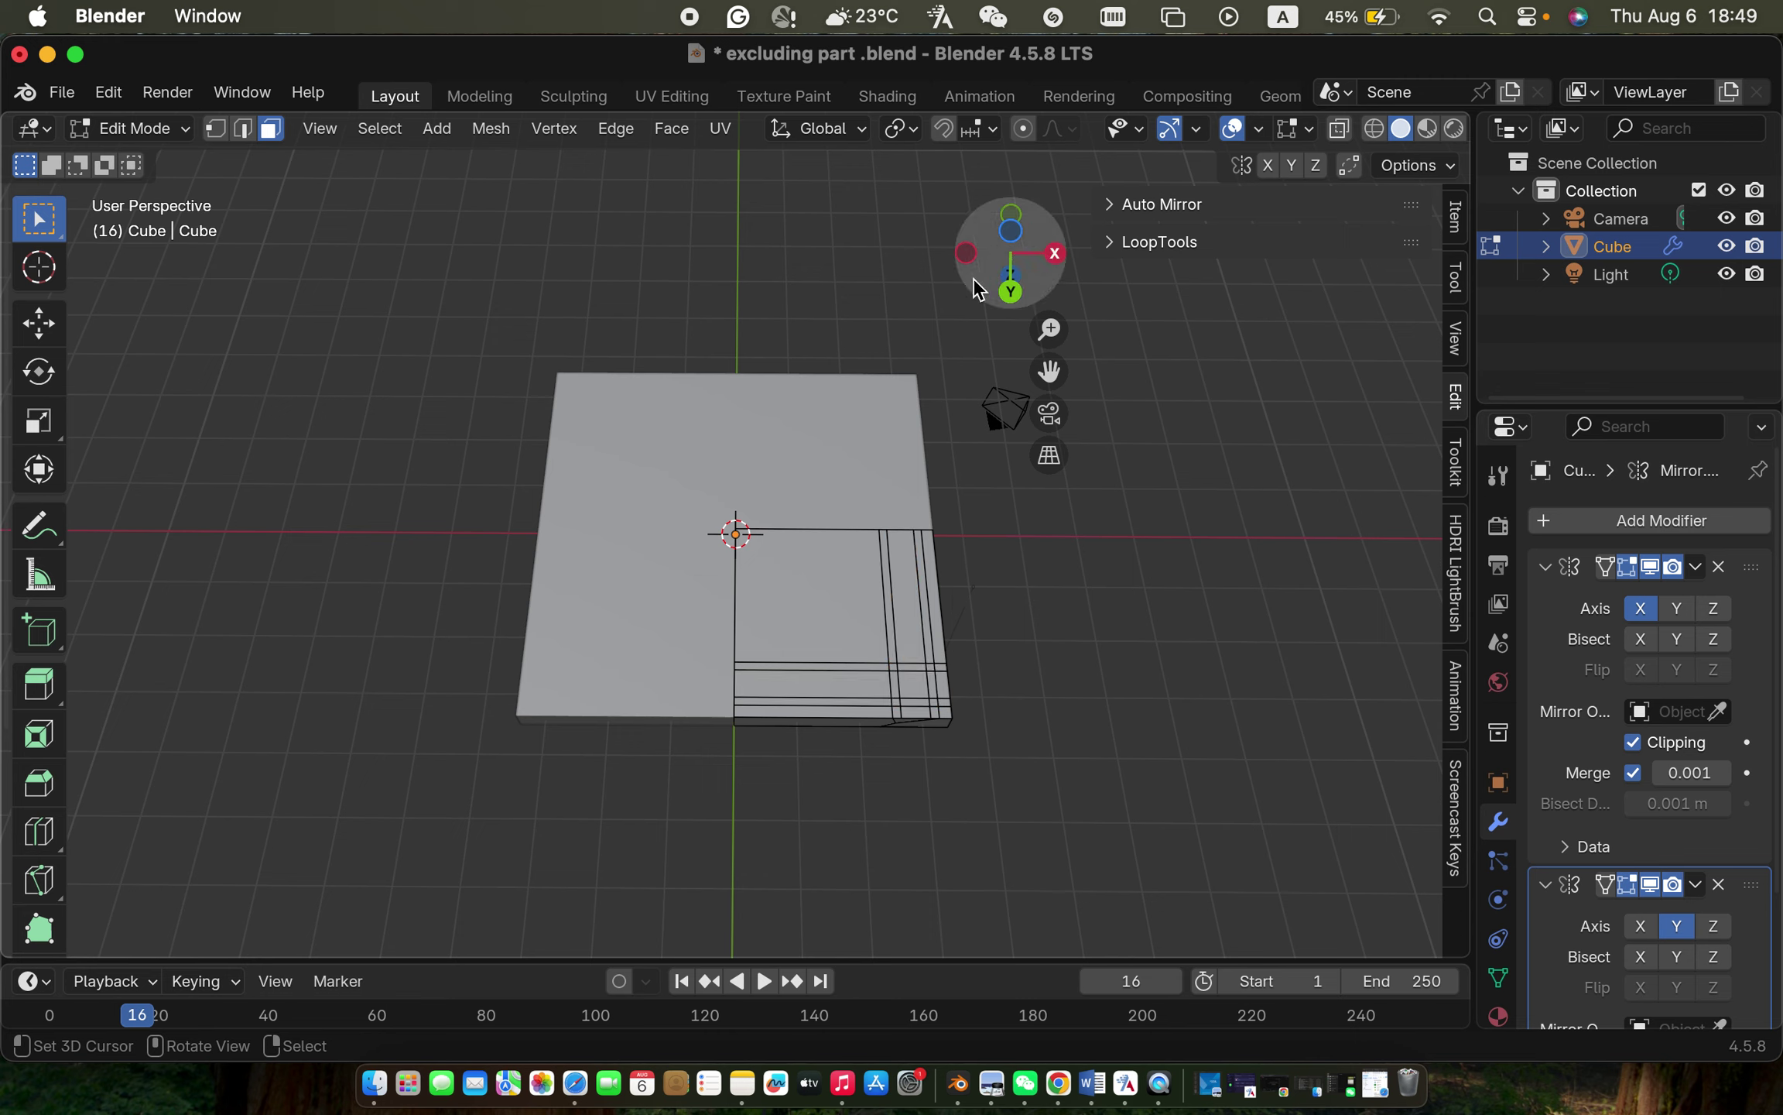
key("ctrl+z")
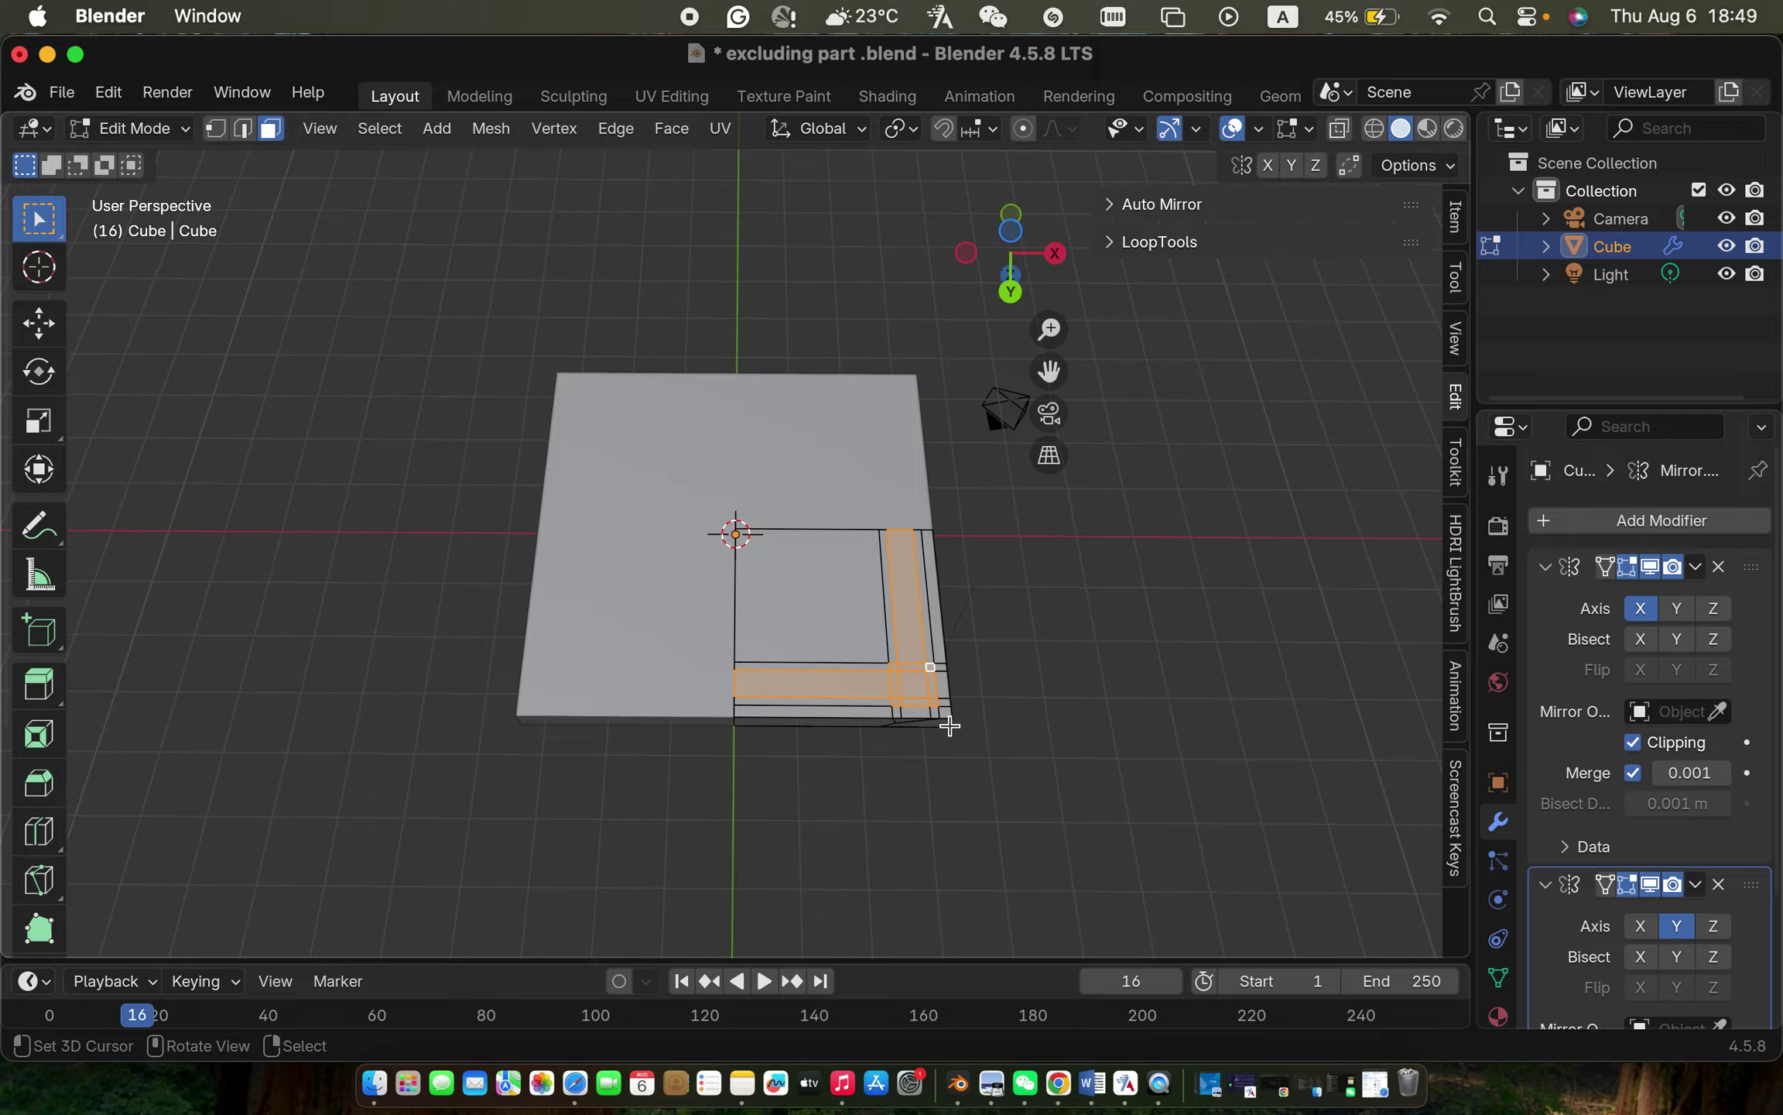
Step: Extrude the selected band of faces downward in the front view to form the table's apron
left_click(1010, 292)
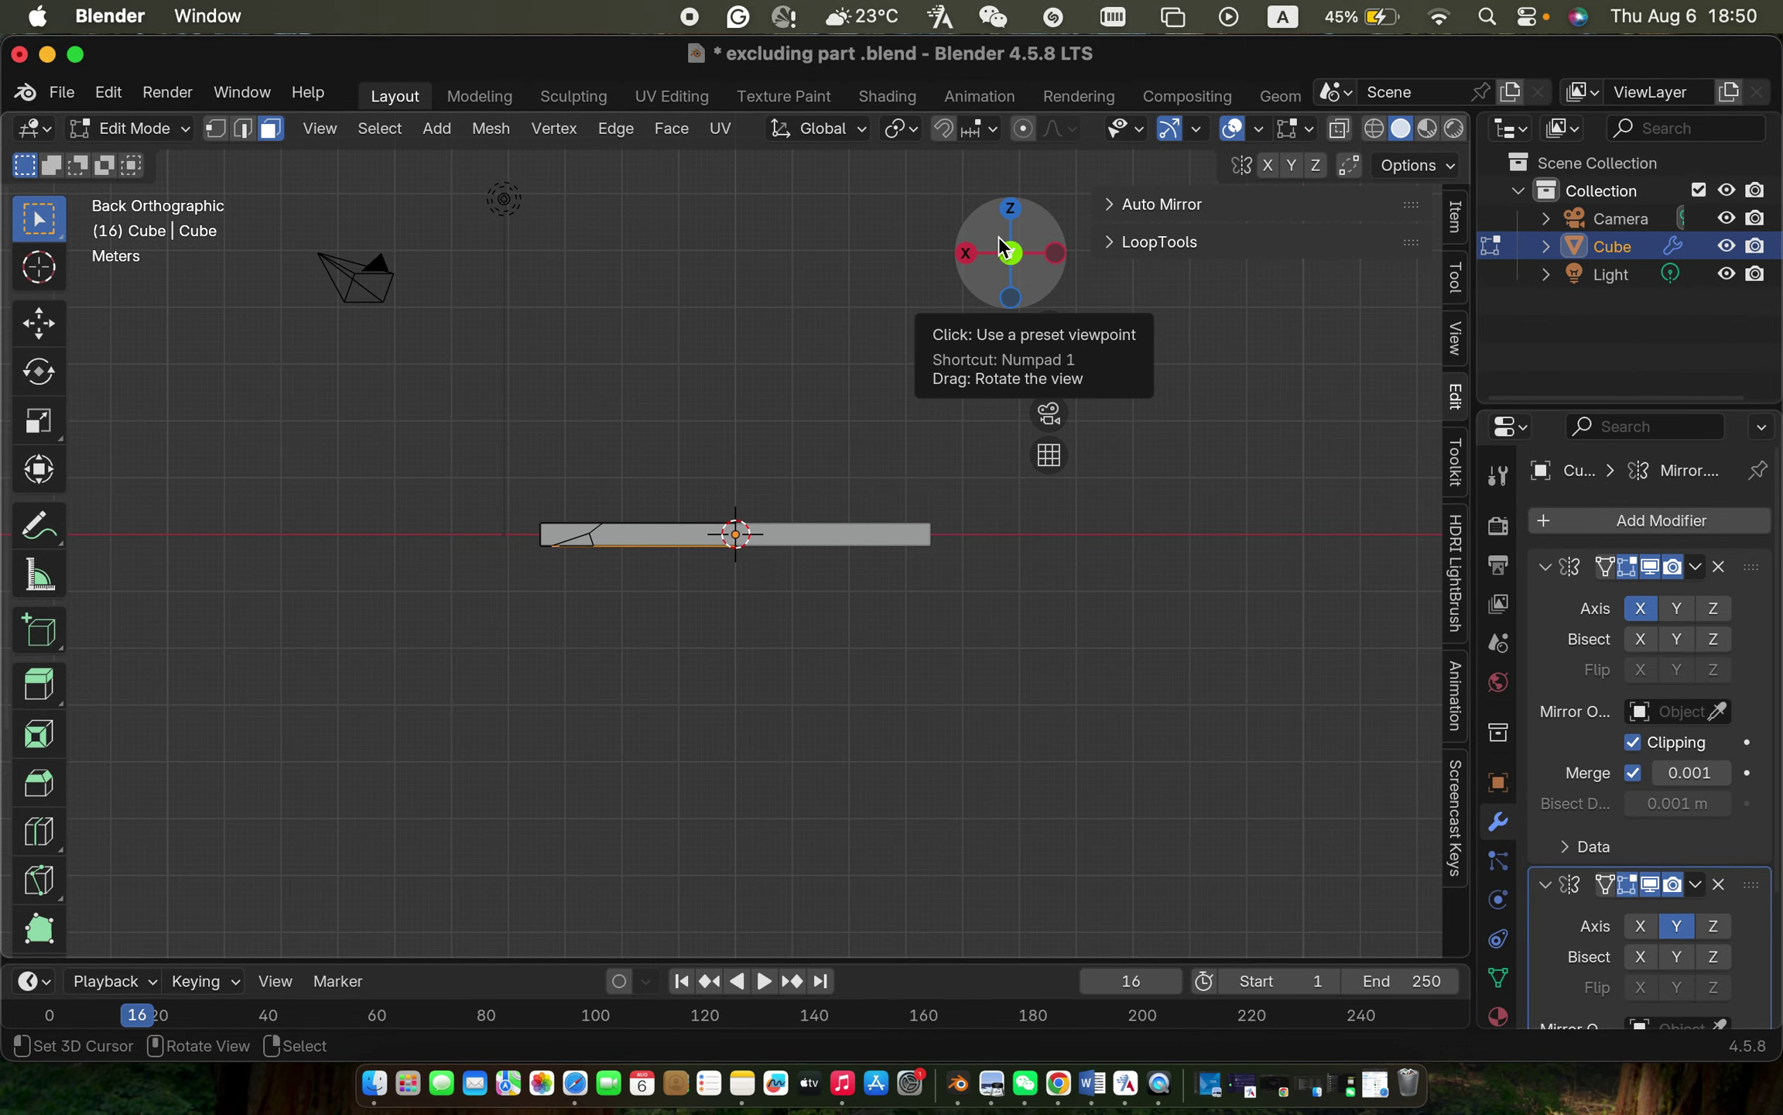
left_click(1011, 207)
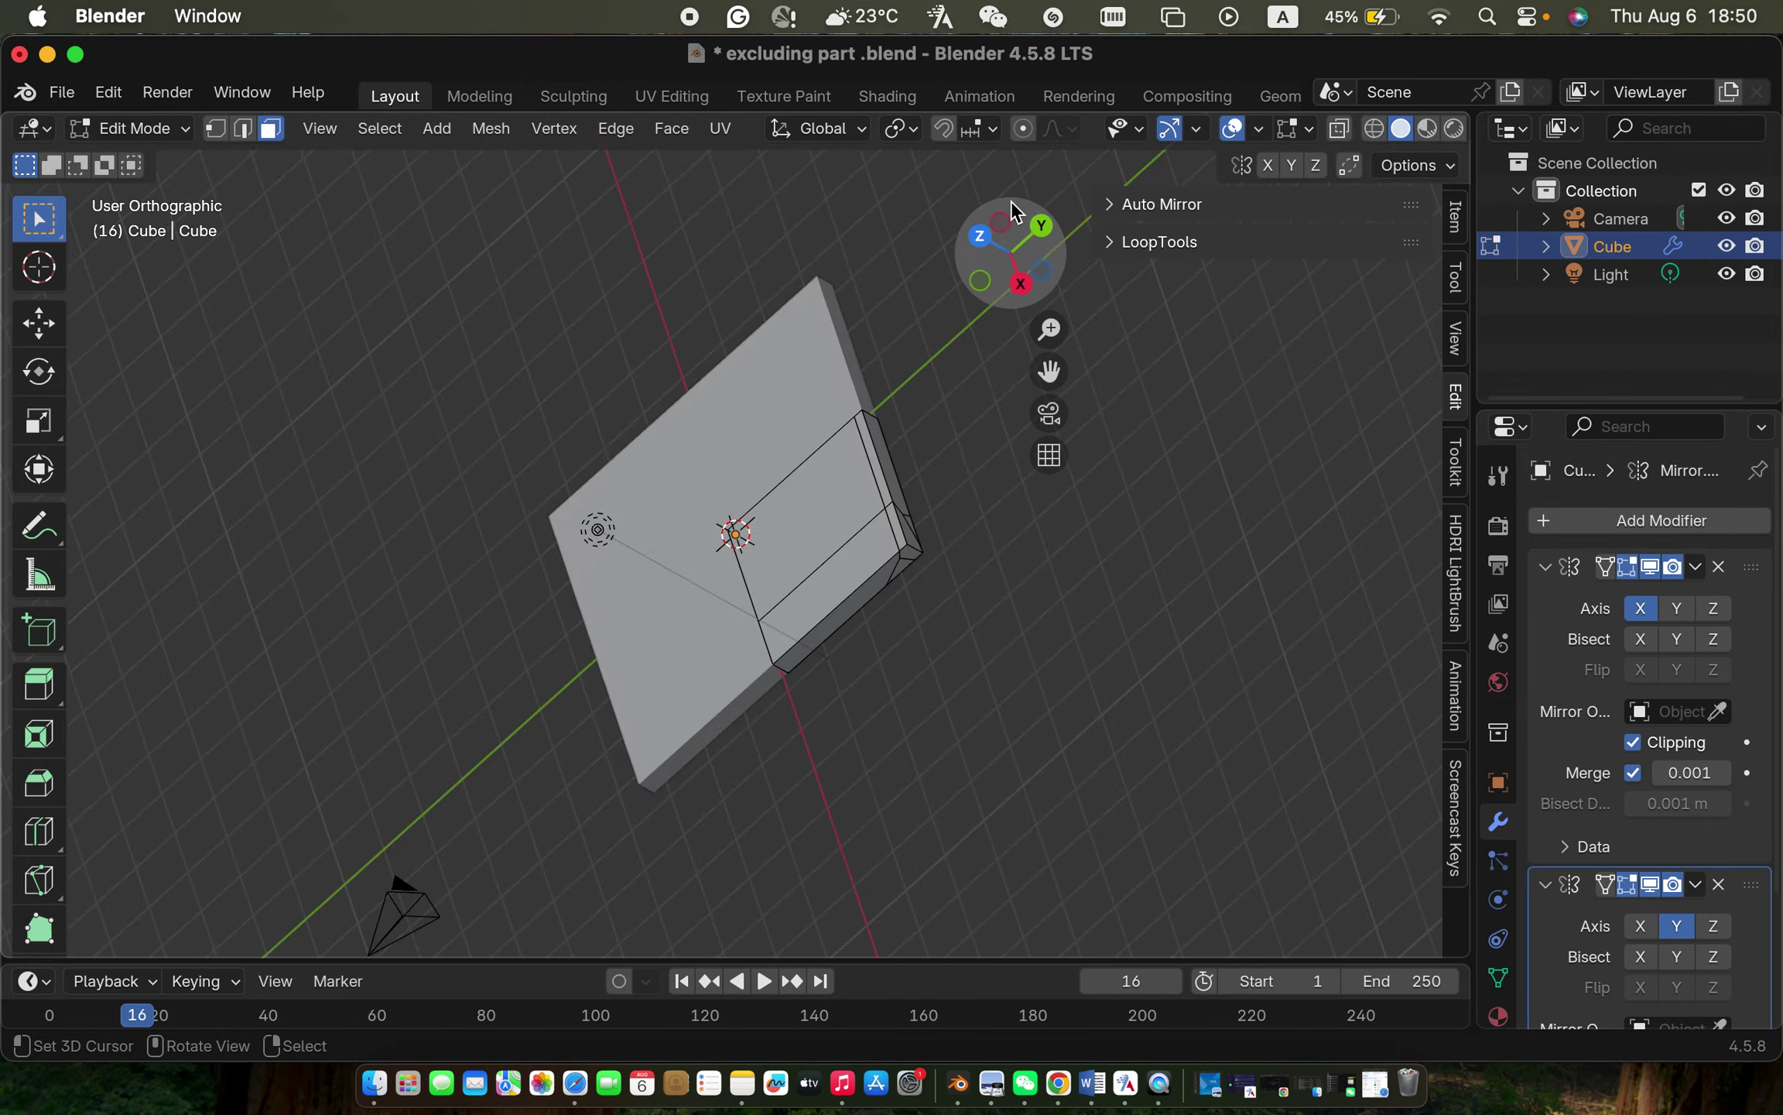
left_click(963, 255)
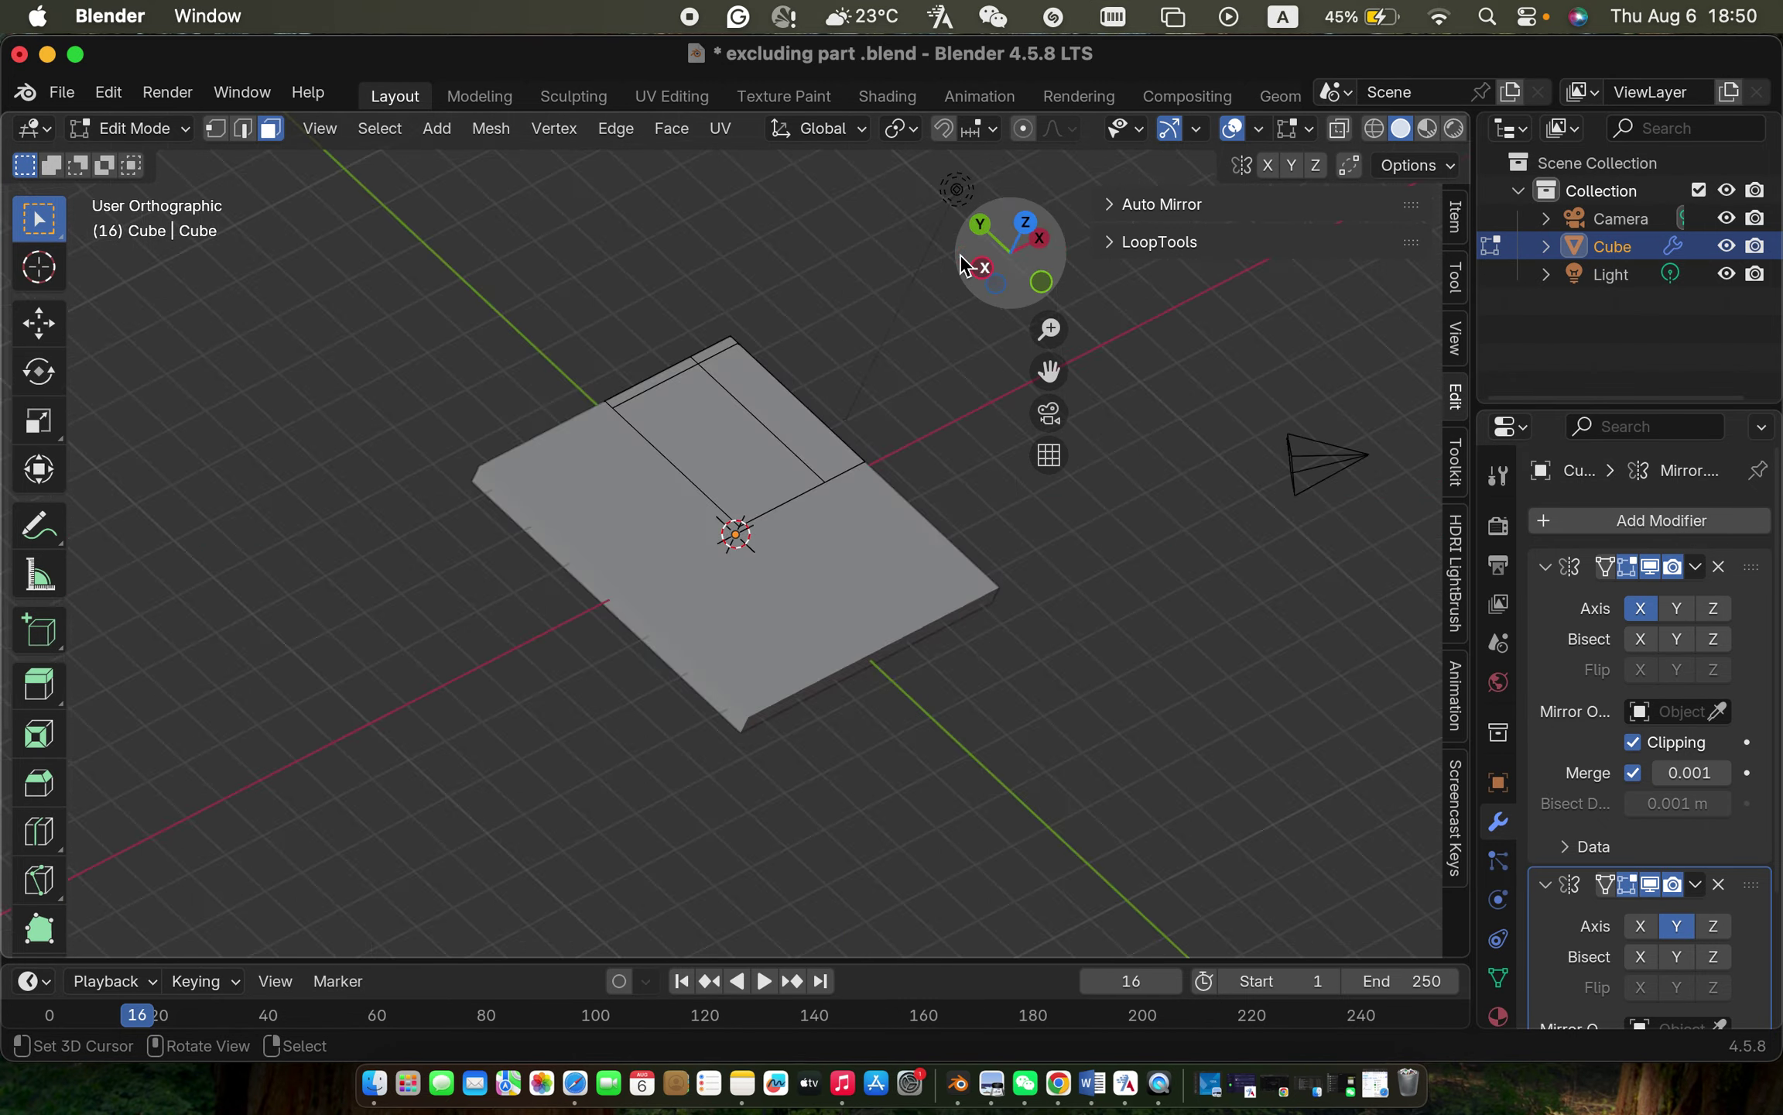
left_click(1057, 254)
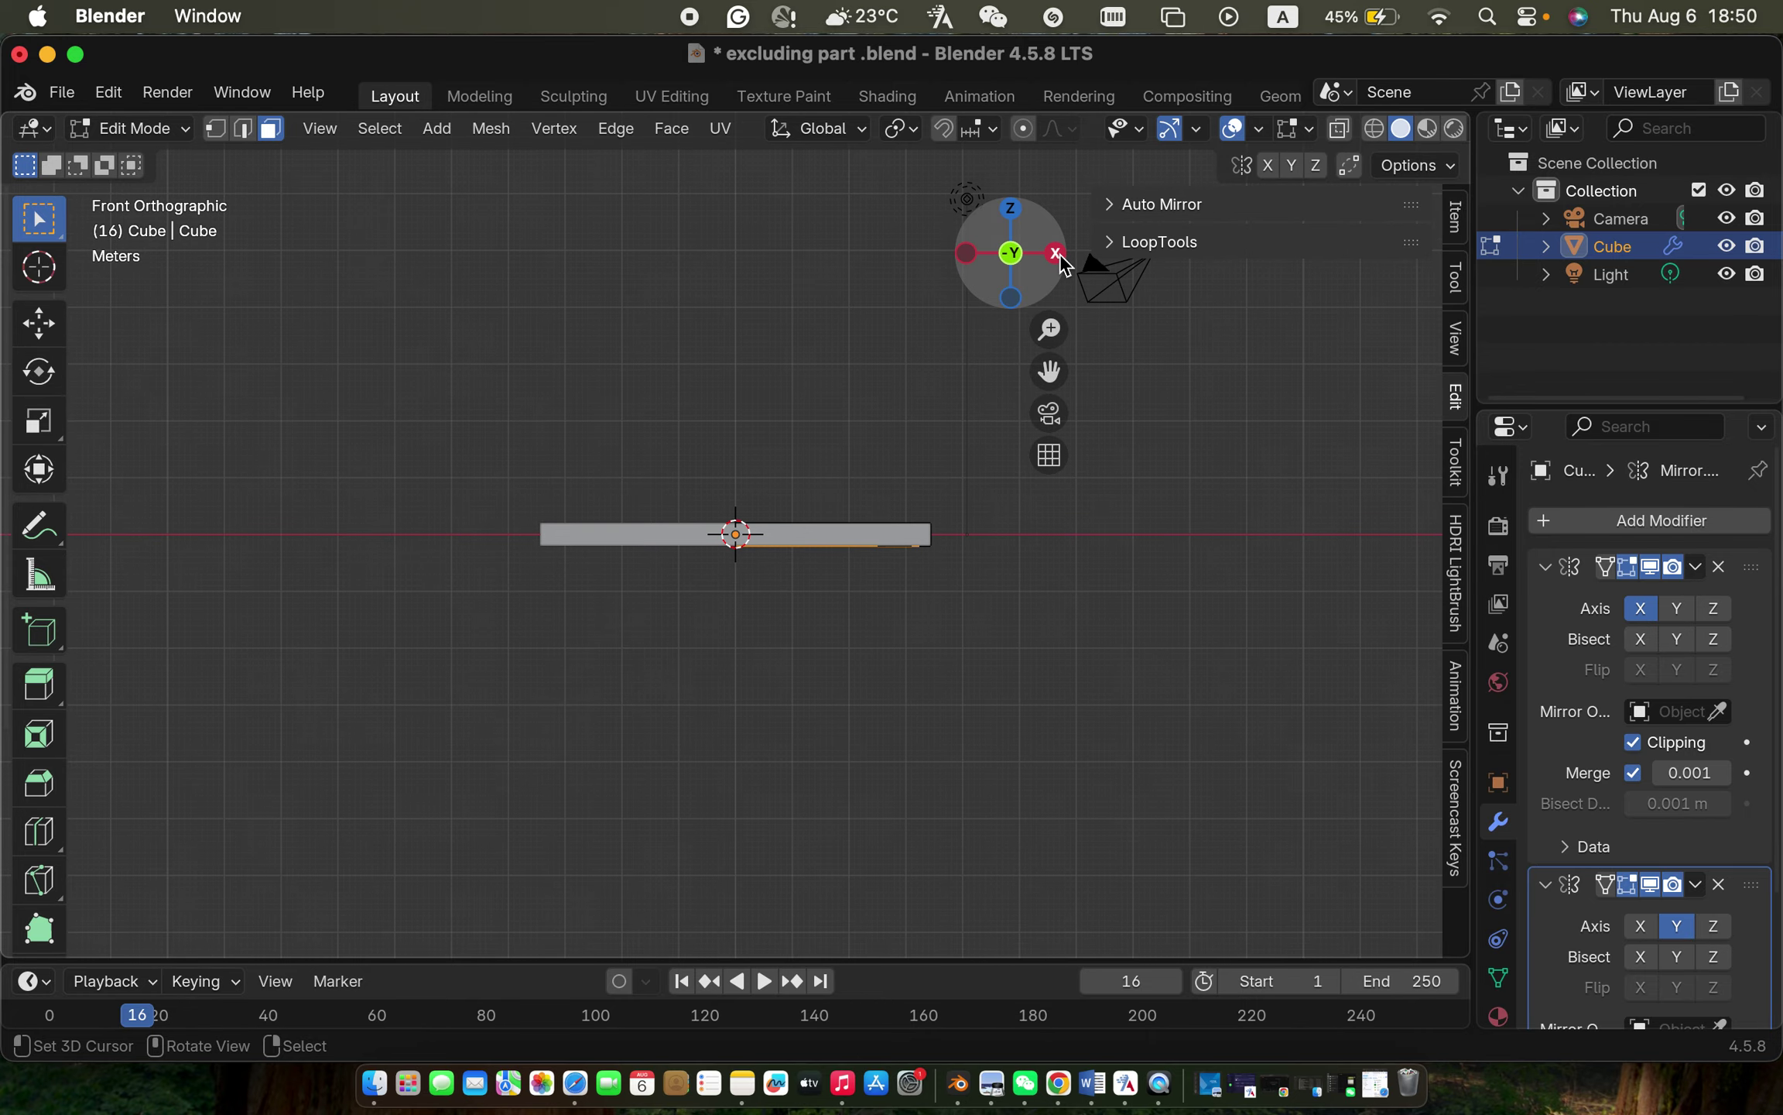
left_click(310, 138)
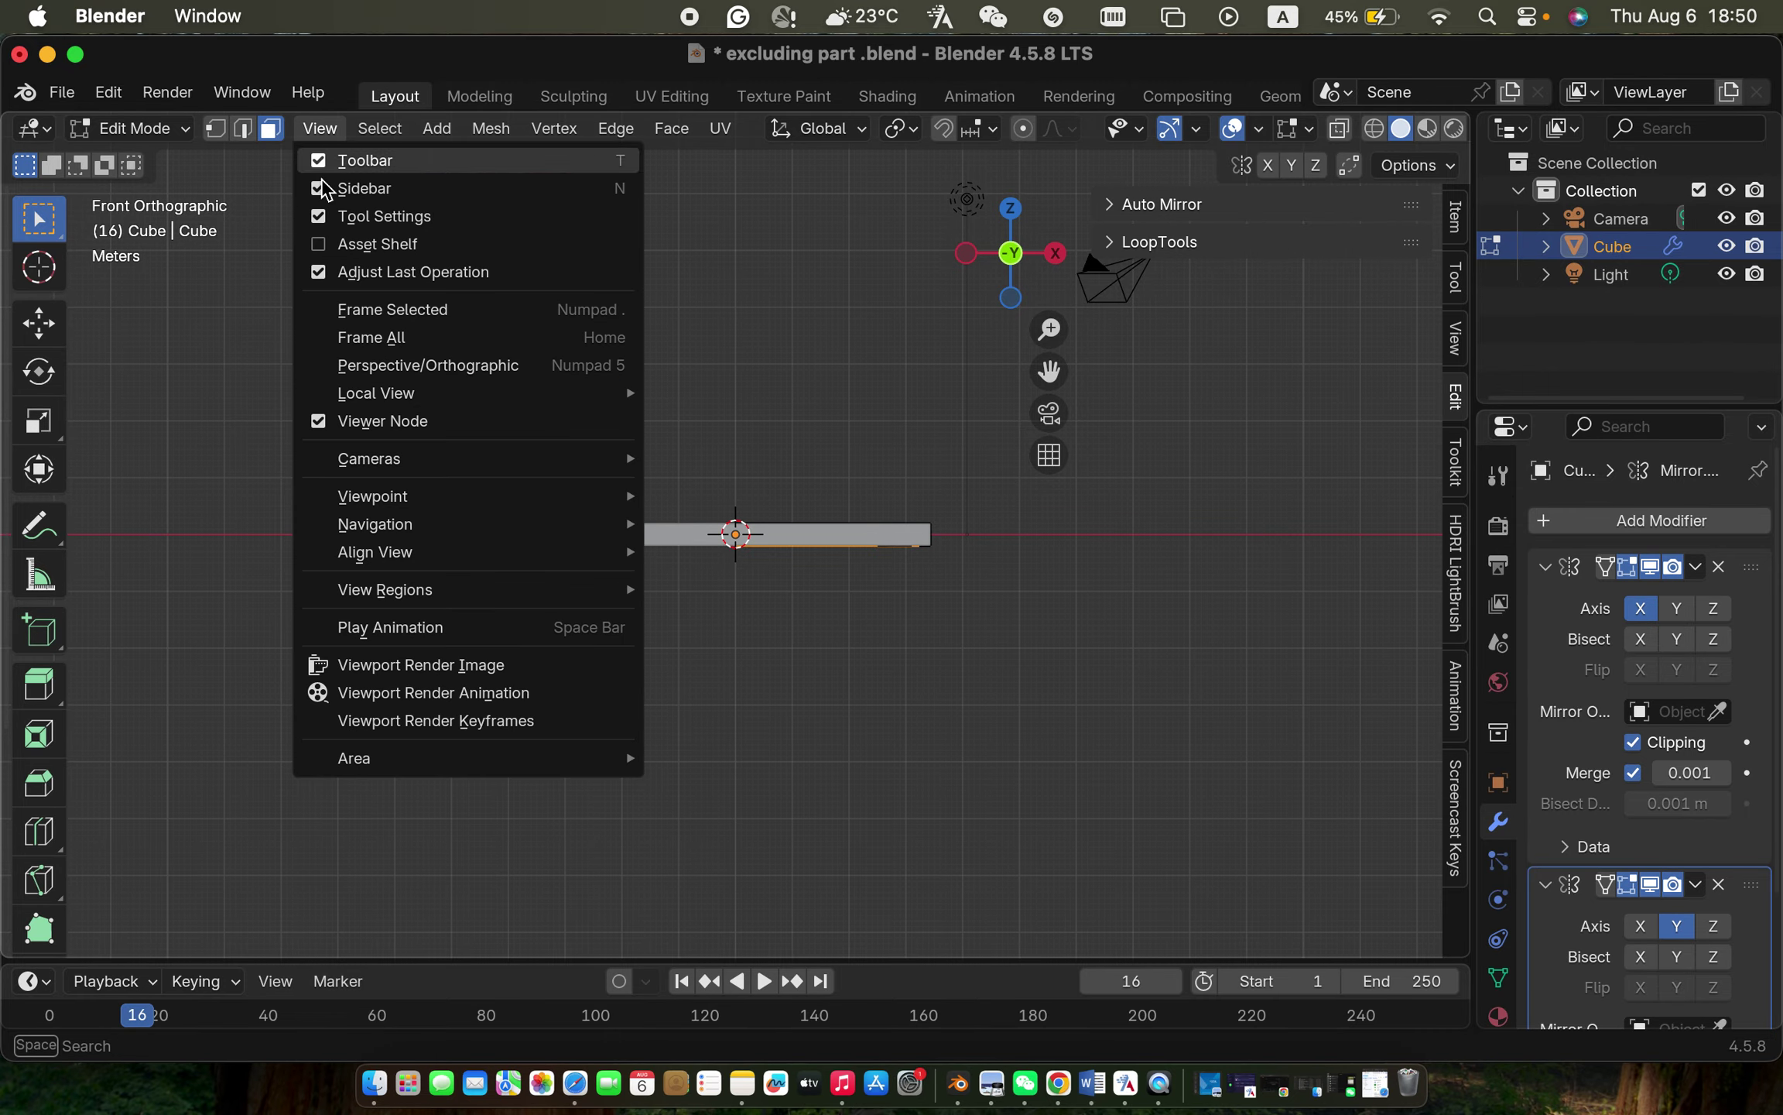
mouse_move(620, 505)
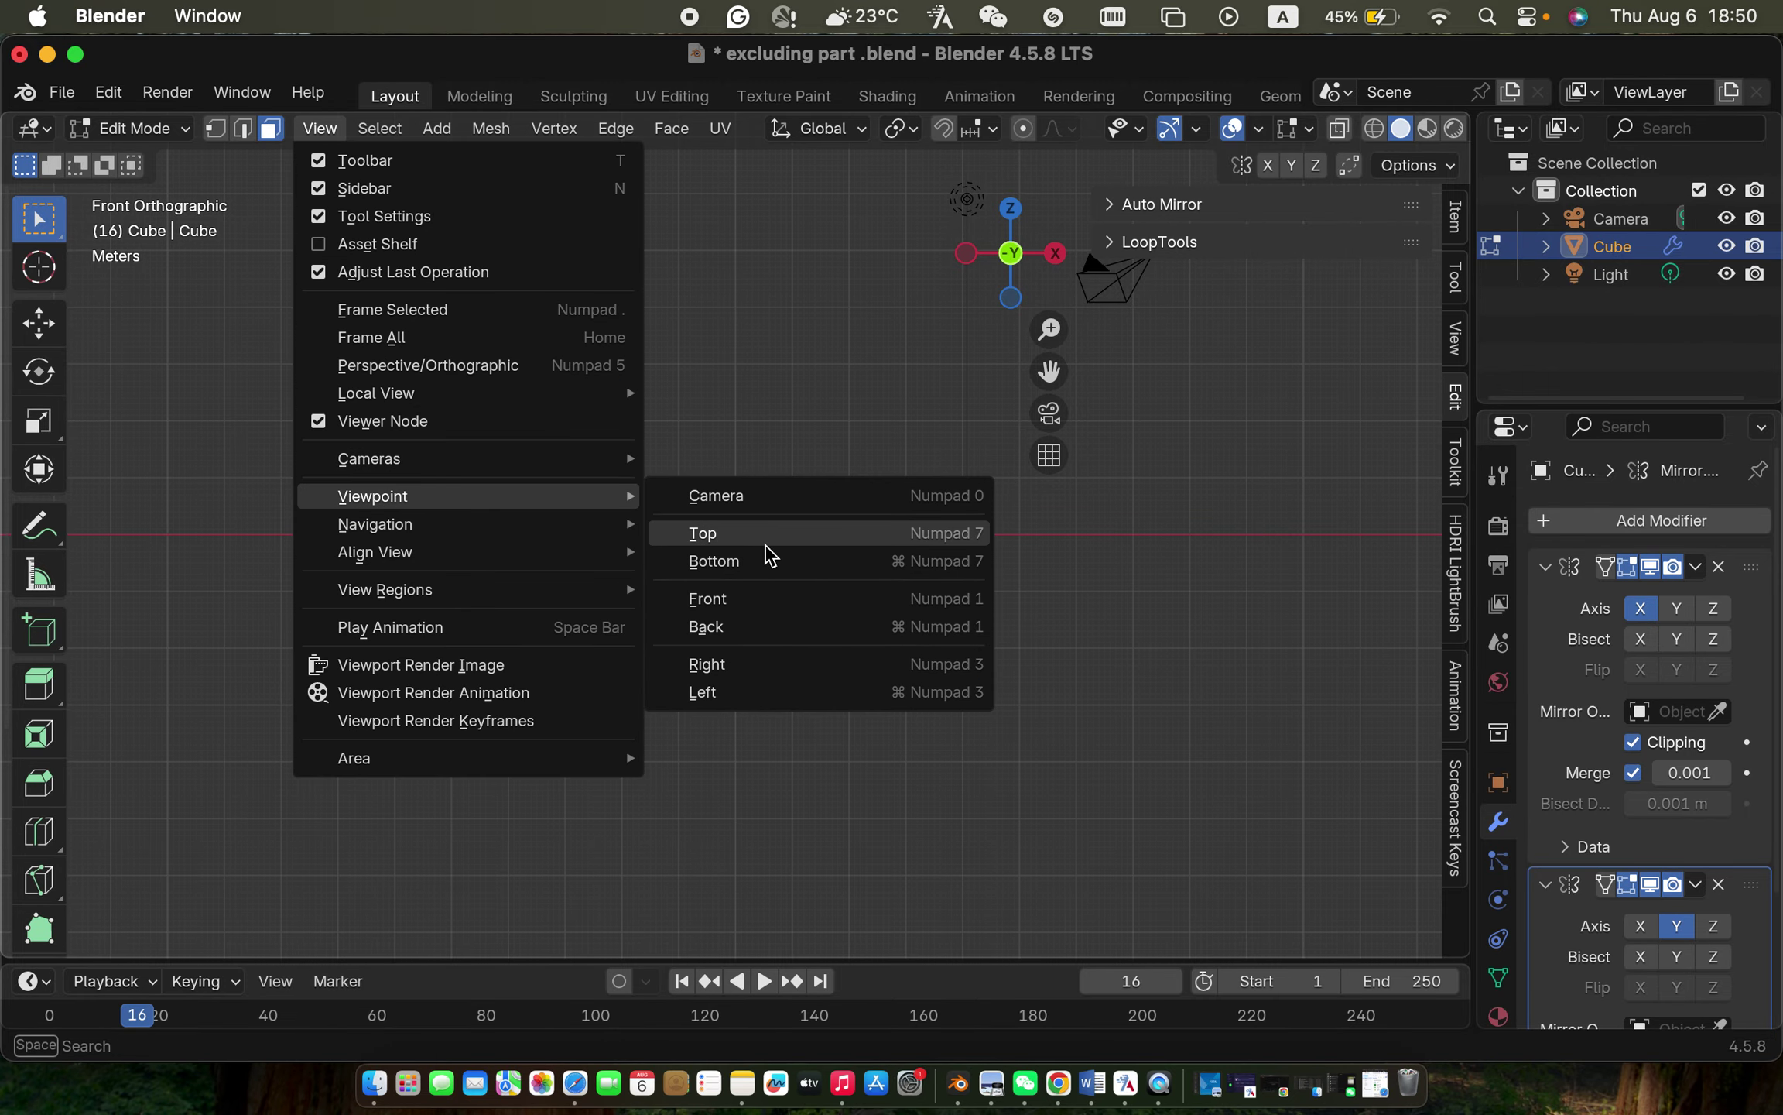
left_click(763, 611)
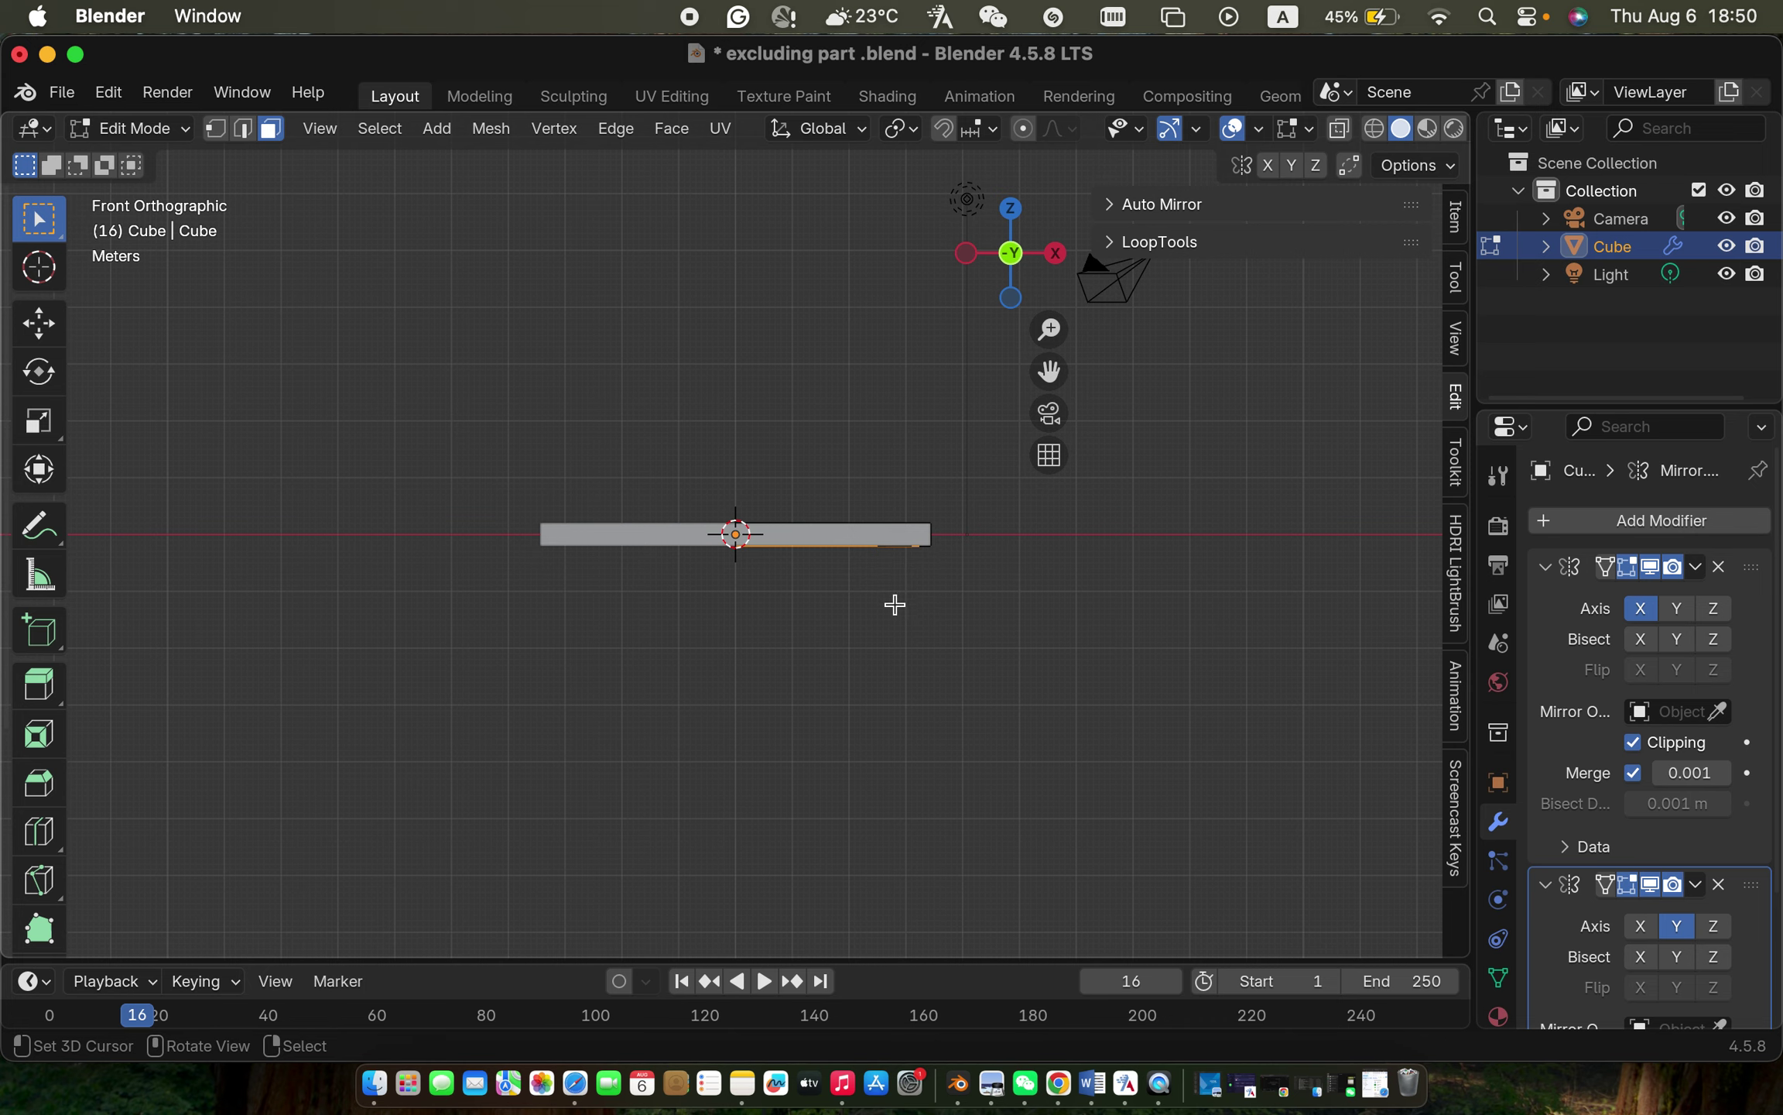
key("e")
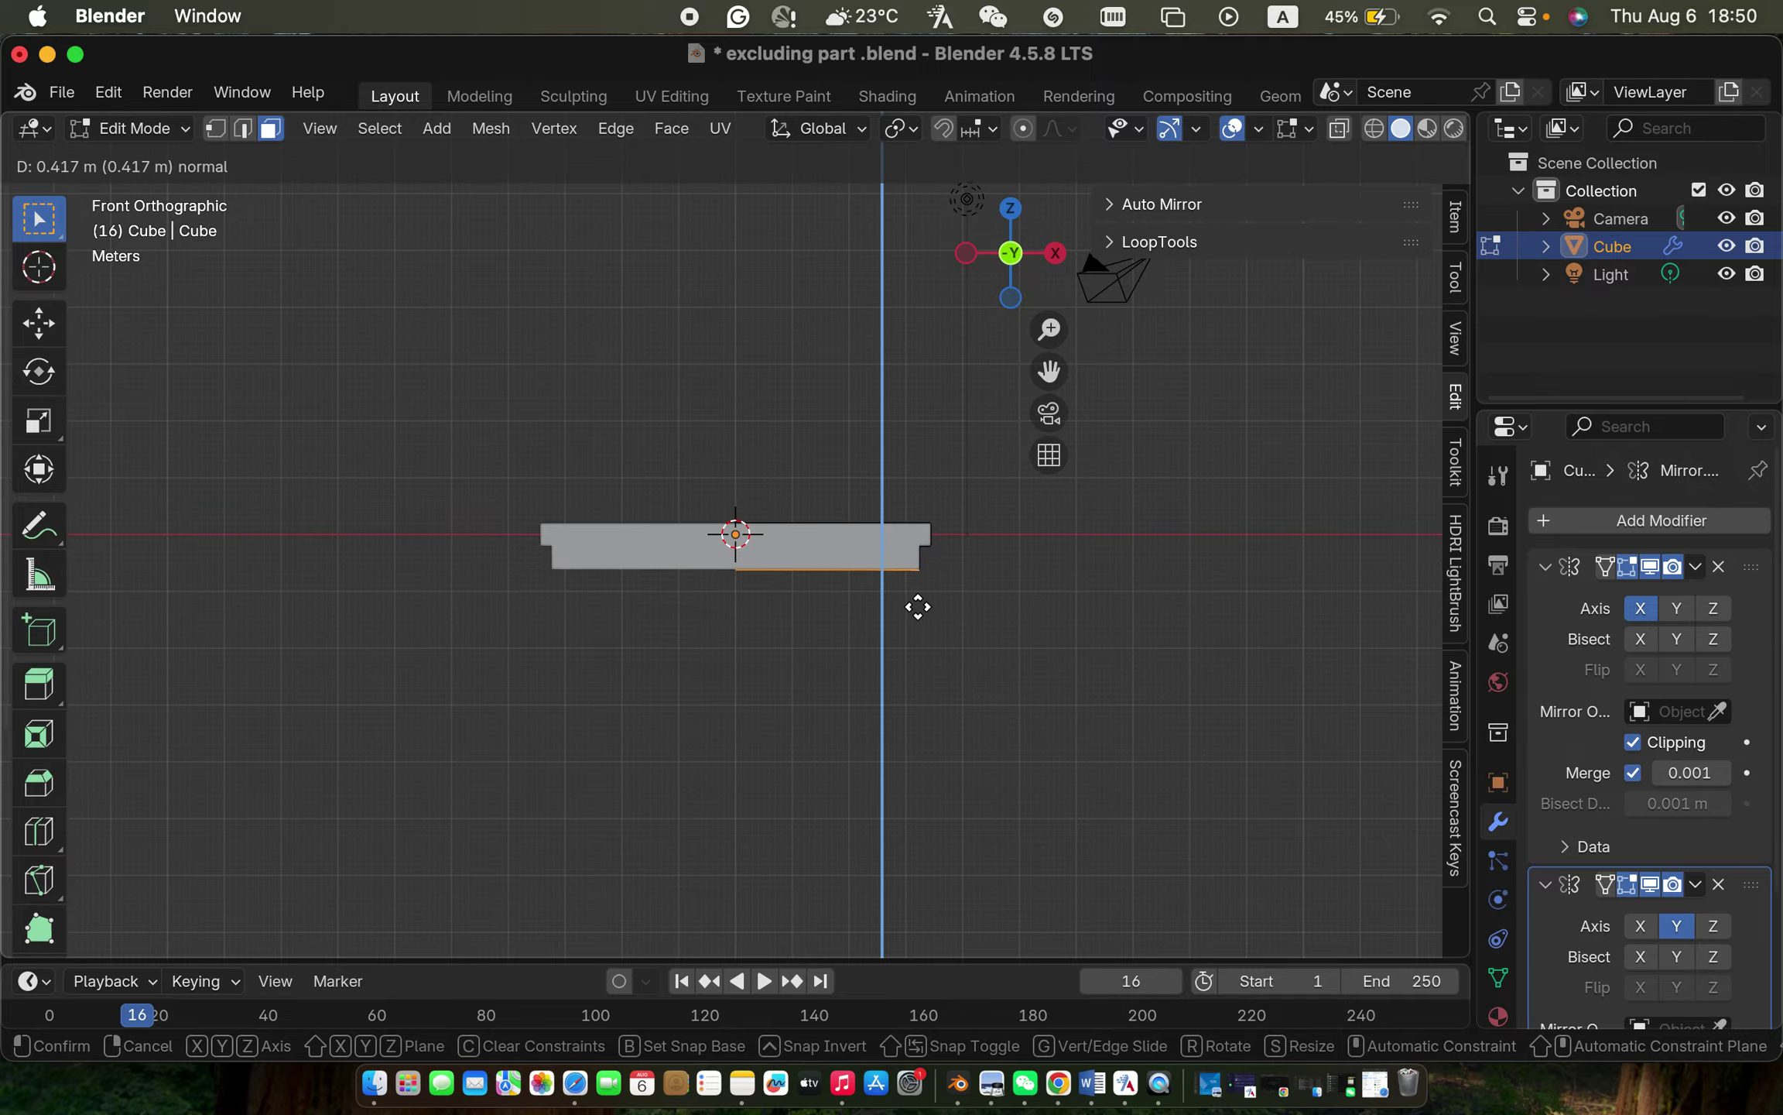
left_click(917, 613)
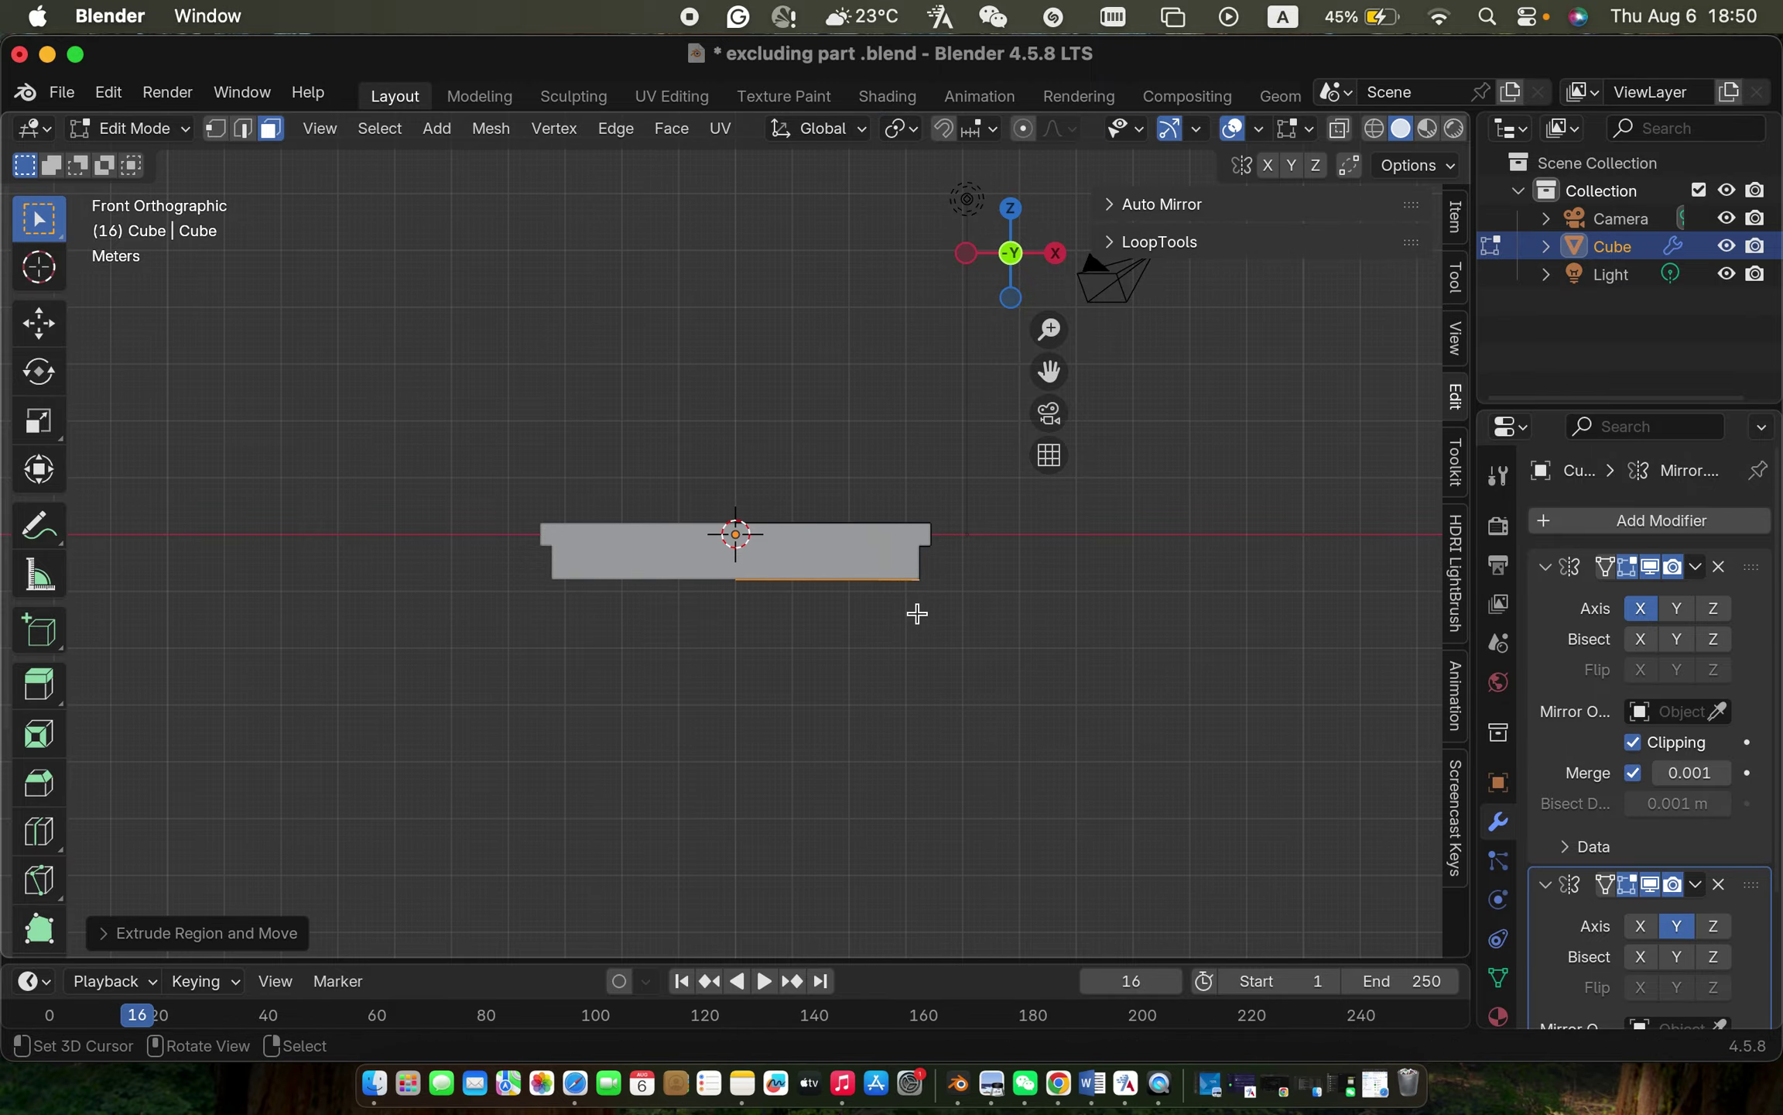
Step: Examine the extruded apron and its mirrored corners from several angles
scroll(916, 613, "up", 10)
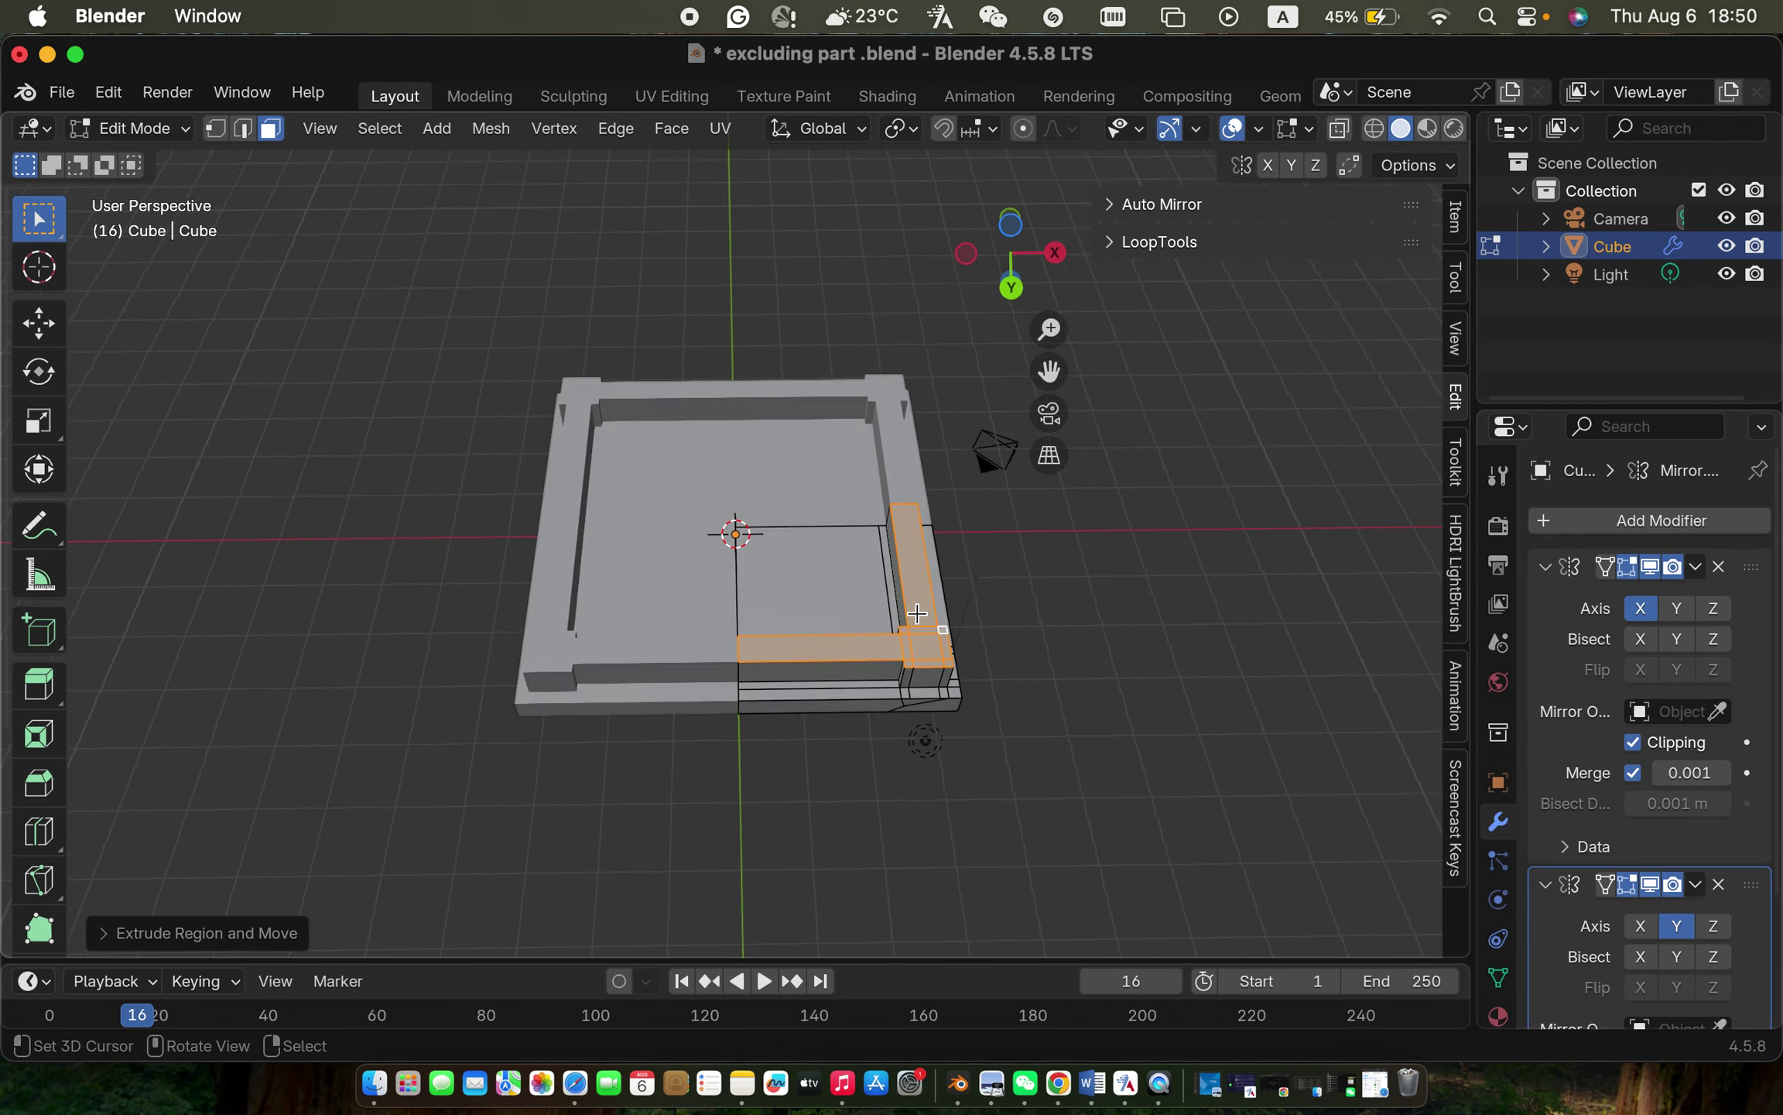
scroll(916, 613, "down", 5)
scroll(916, 613, "up", 10)
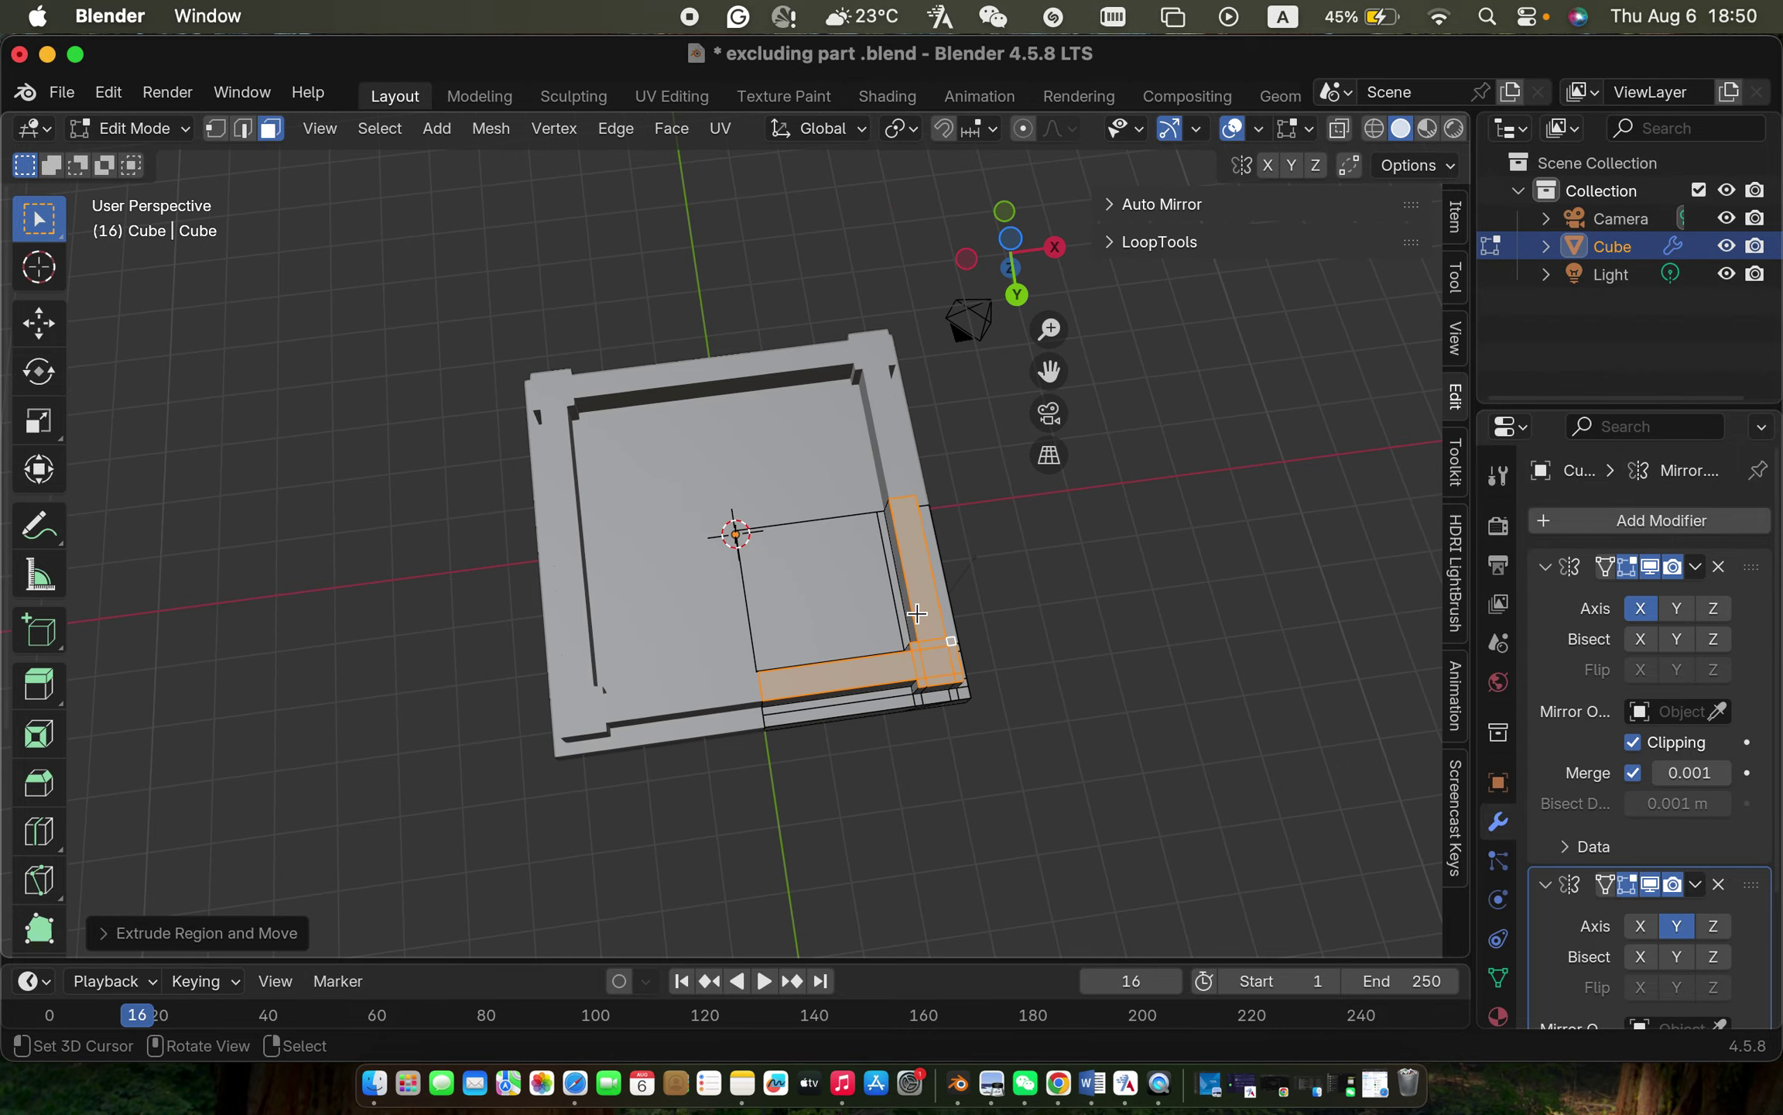
scroll(917, 613, "up", 3)
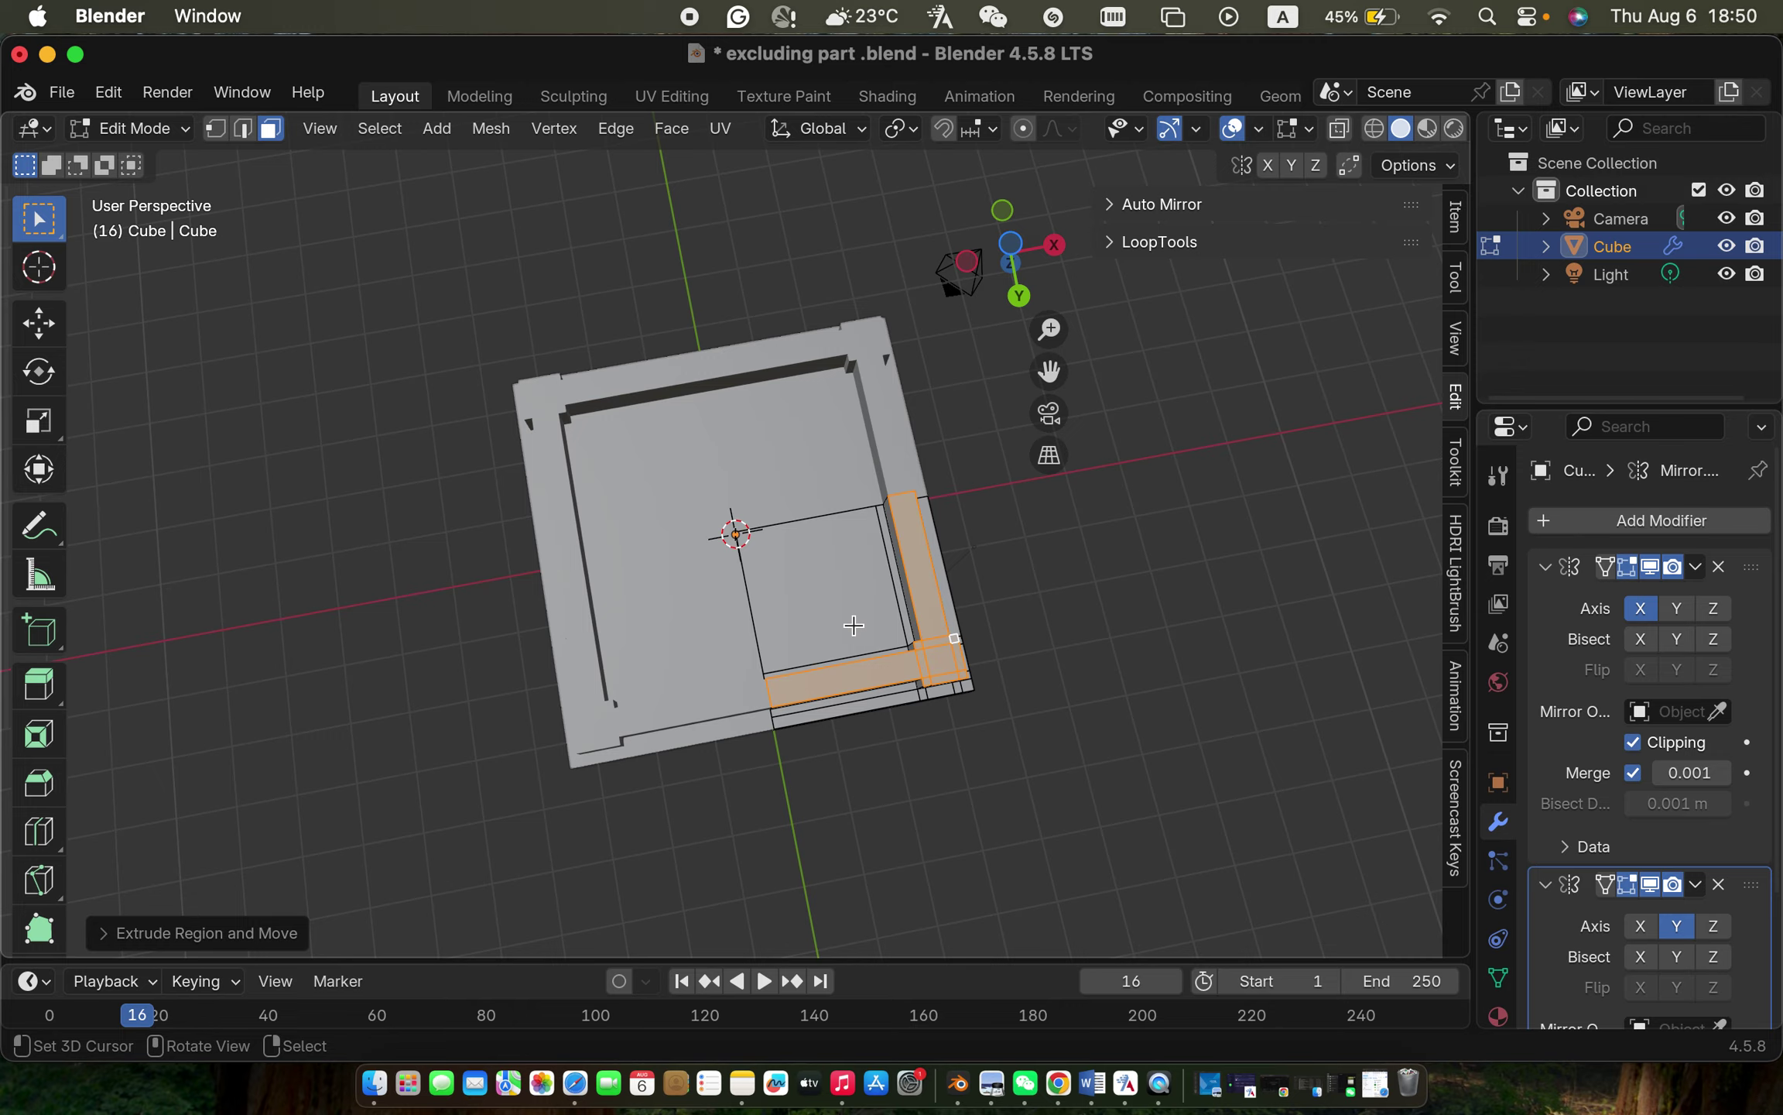
scroll(833, 618, "down", 5)
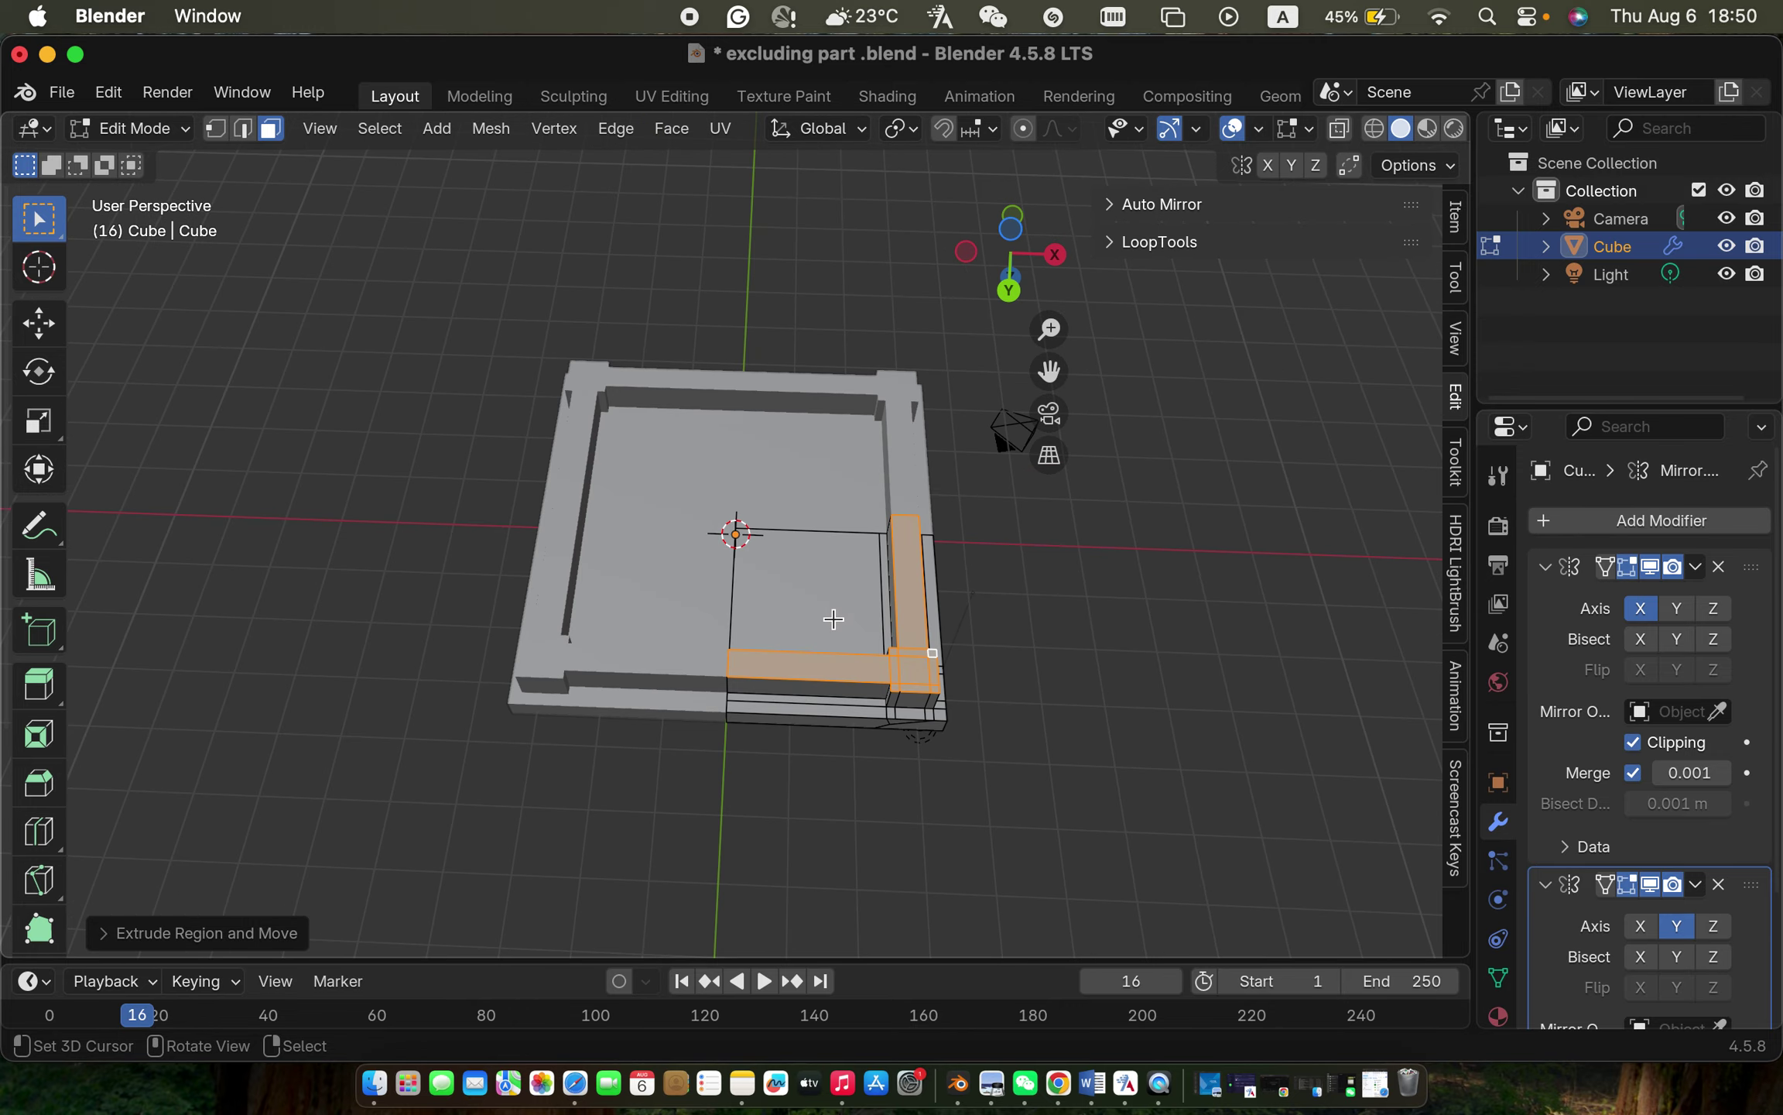
scroll(833, 619, "right", 5)
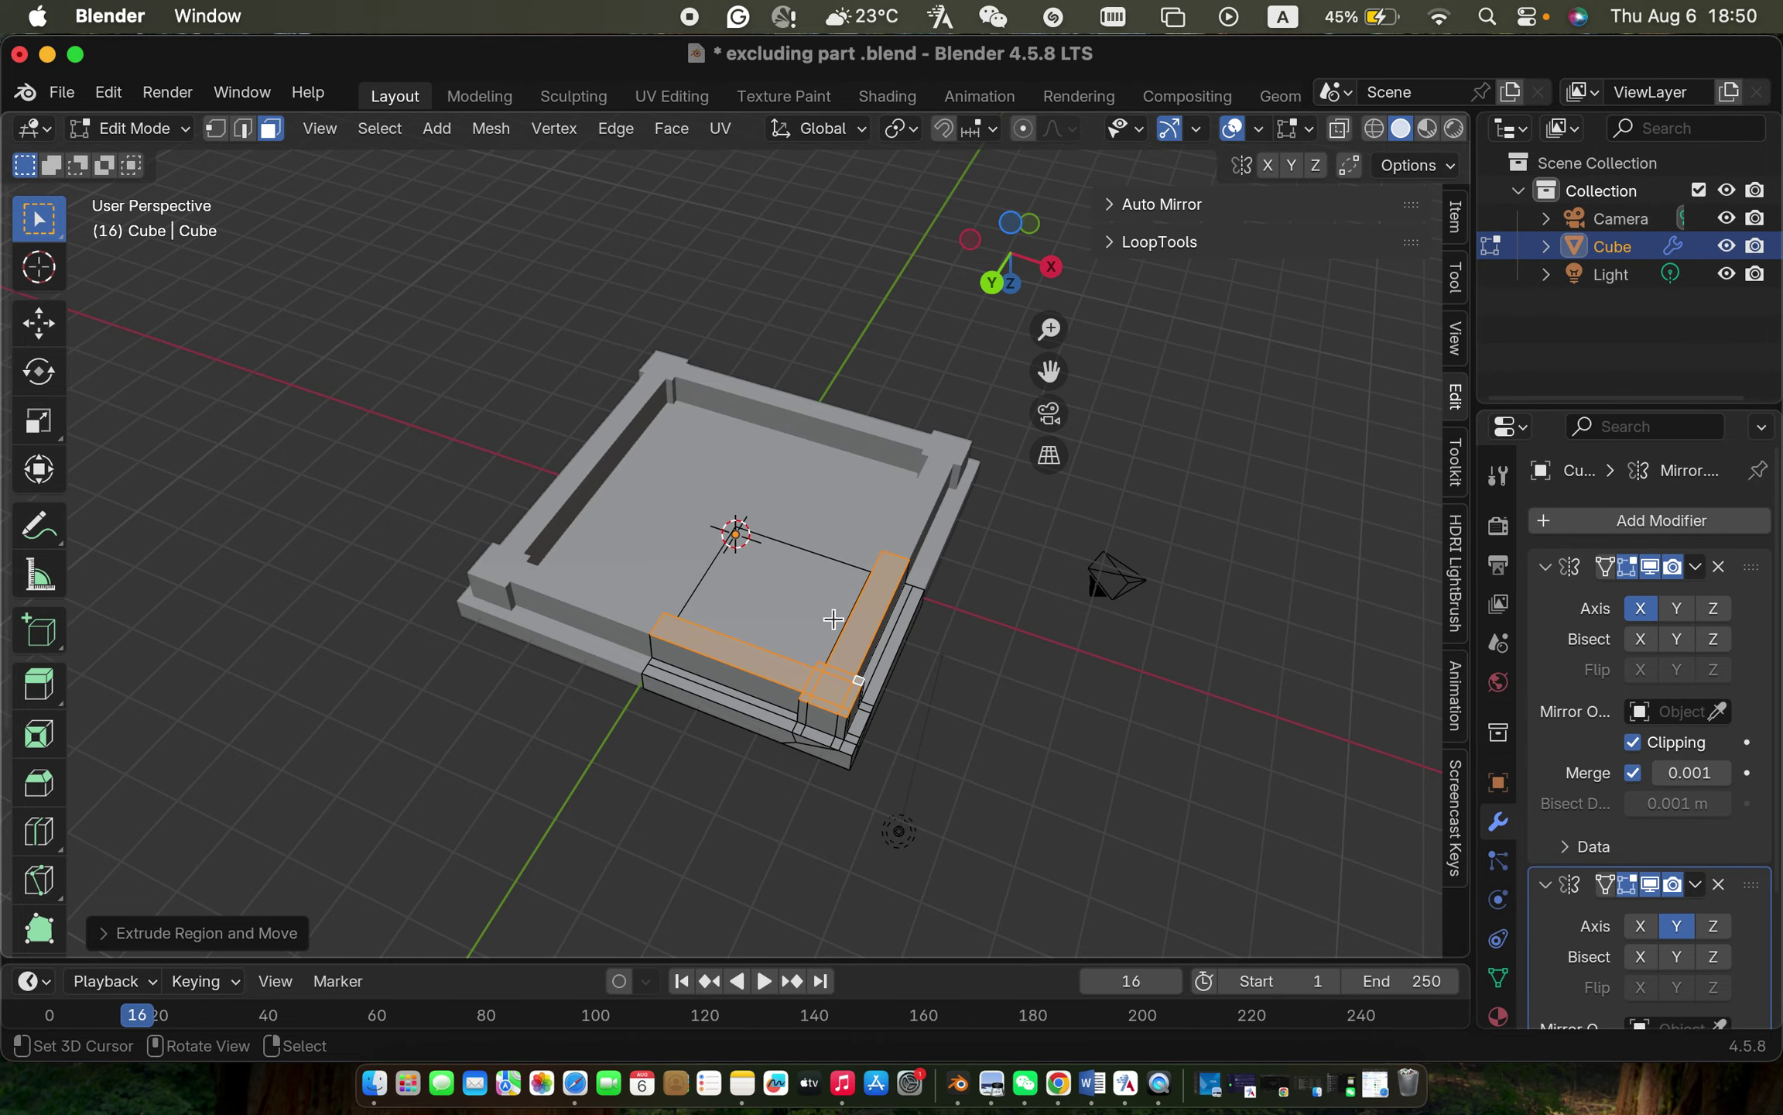
scroll(833, 619, "up", 3)
scroll(875, 625, "right", 3)
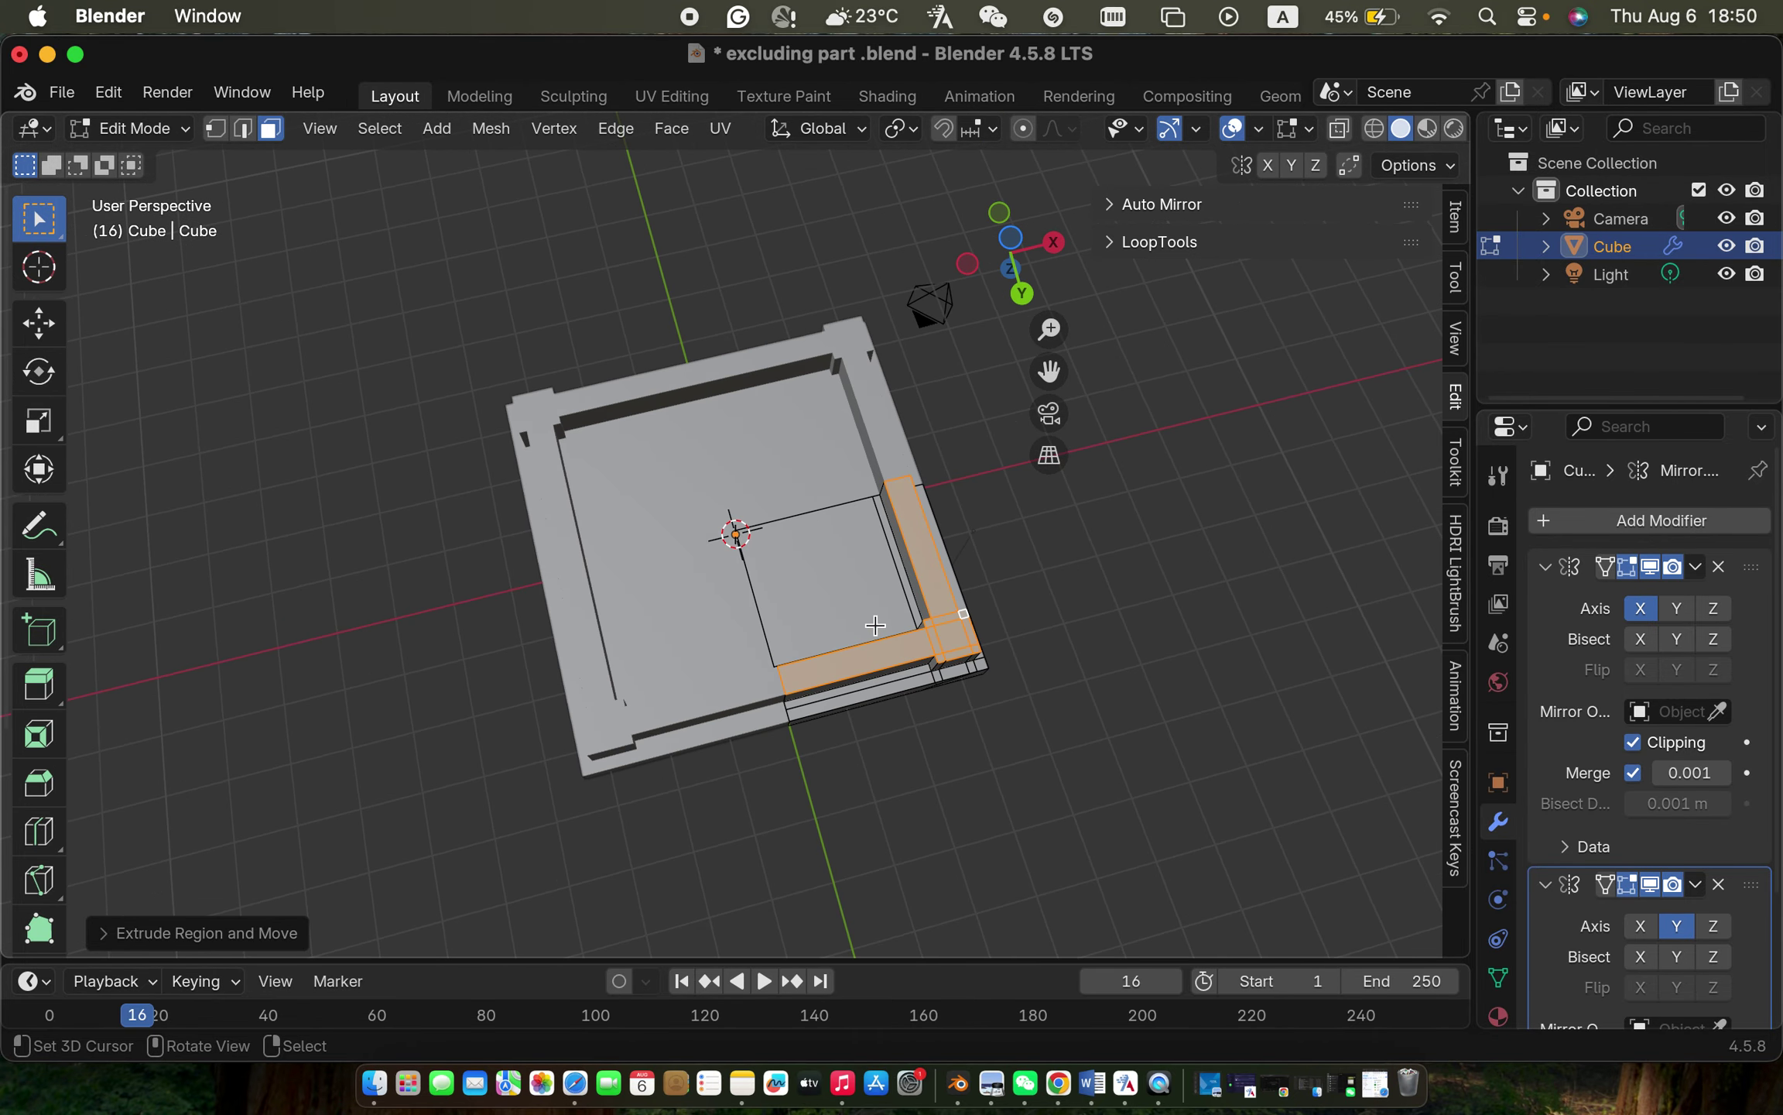
Step: Replace the selection with only the block of small faces at the apron's outer corner, where the leg belongs
scroll(875, 625, "left", 5)
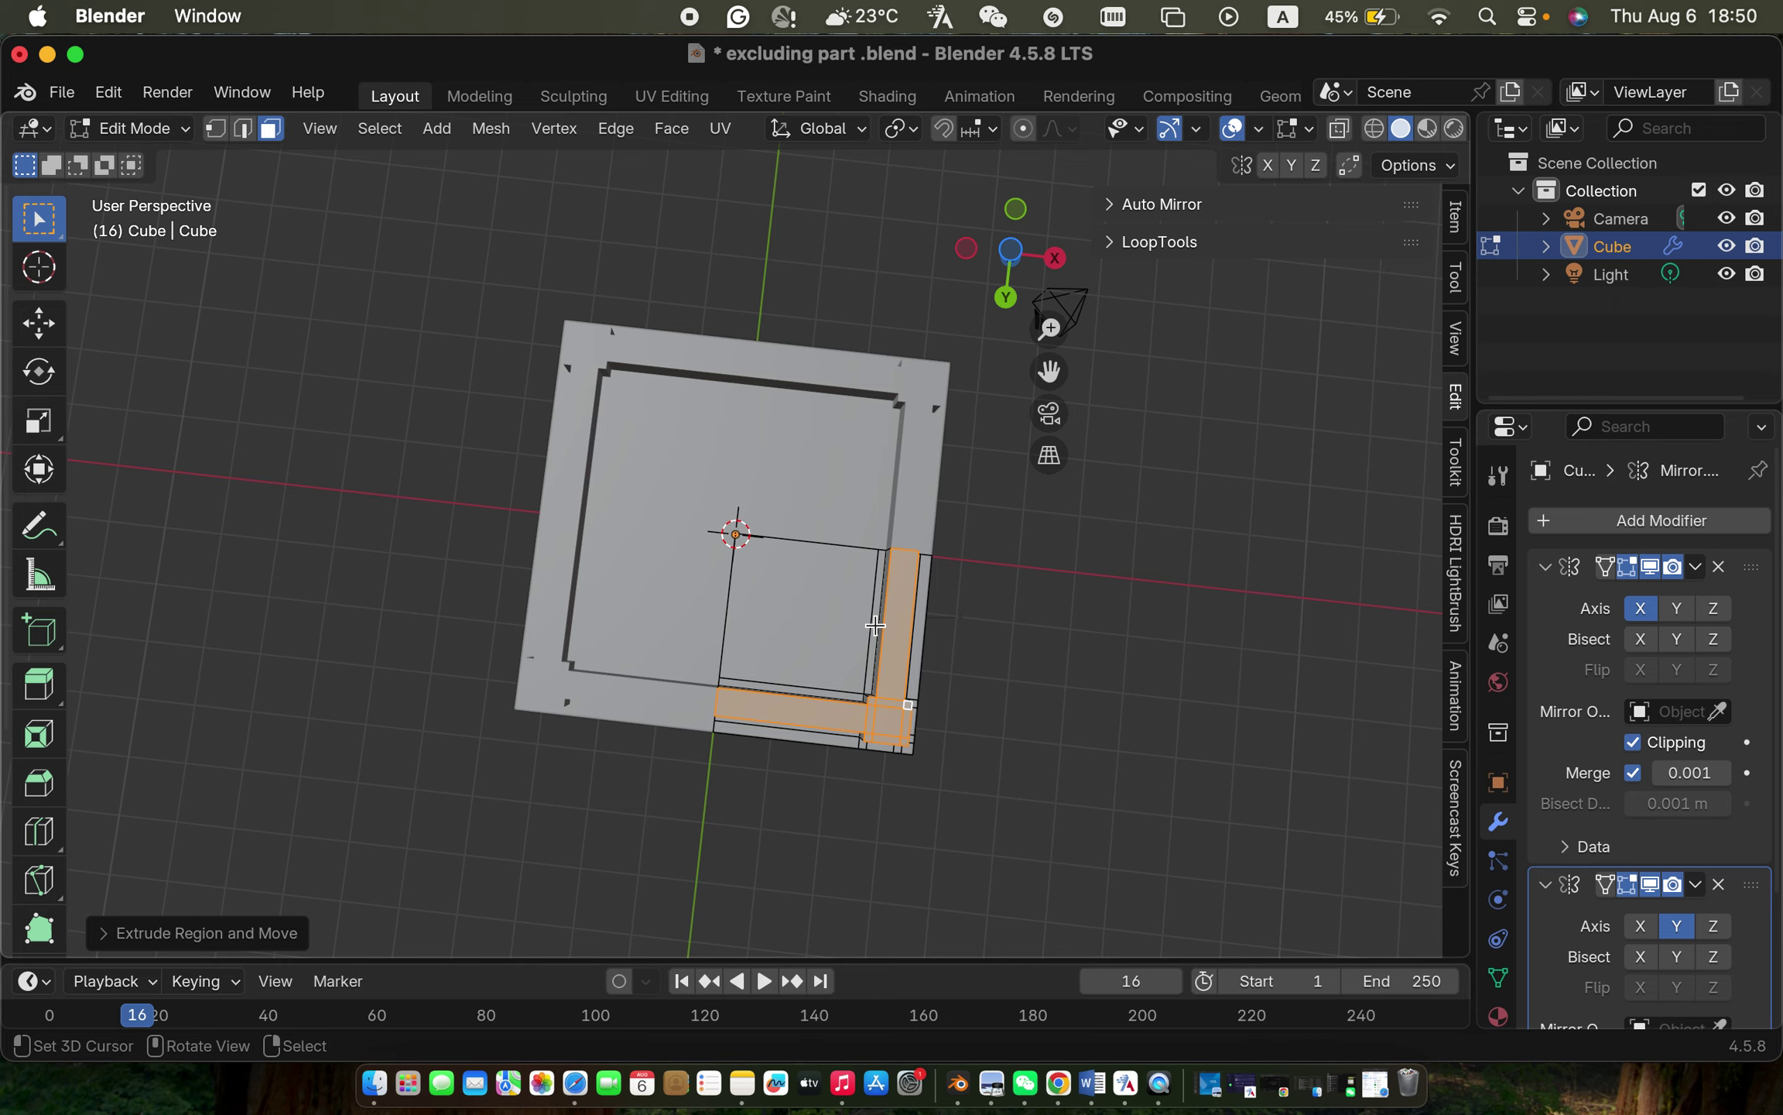
left_click(898, 625)
key("alt+a")
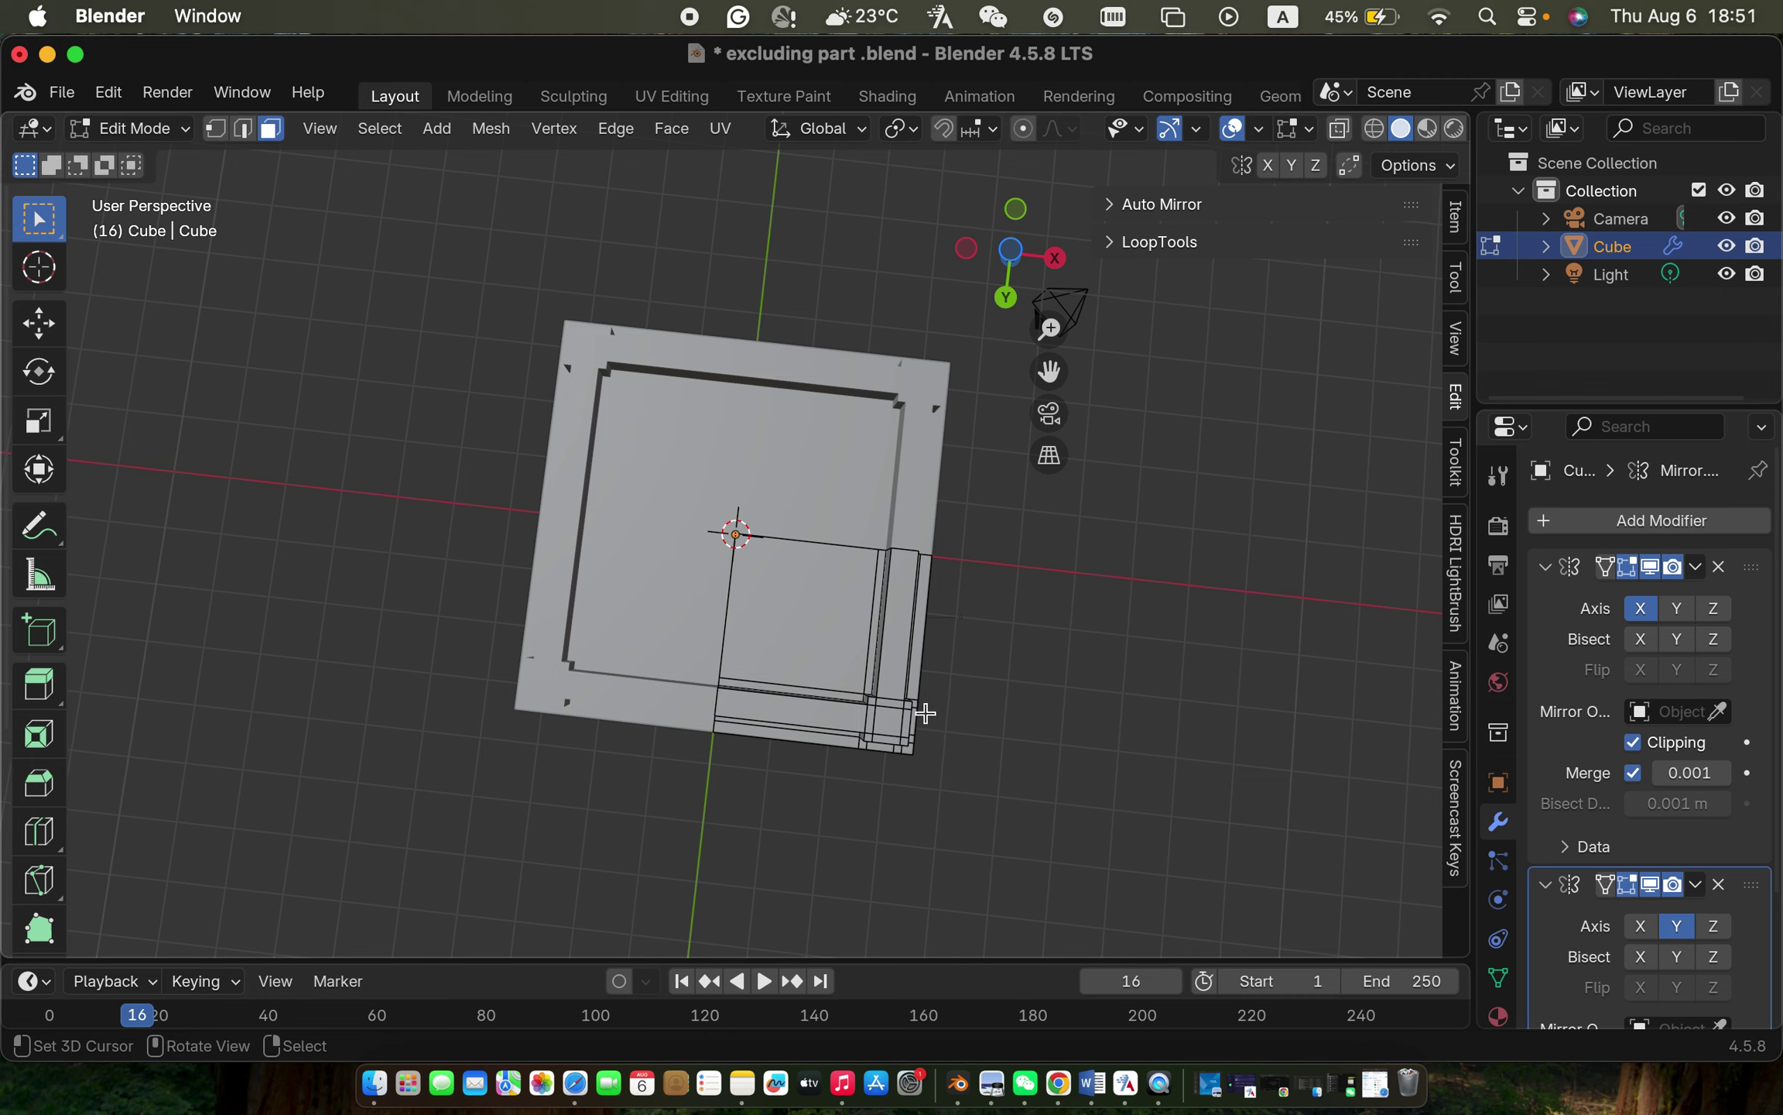
left_click(873, 695, "shift")
left_click(887, 704, "shift")
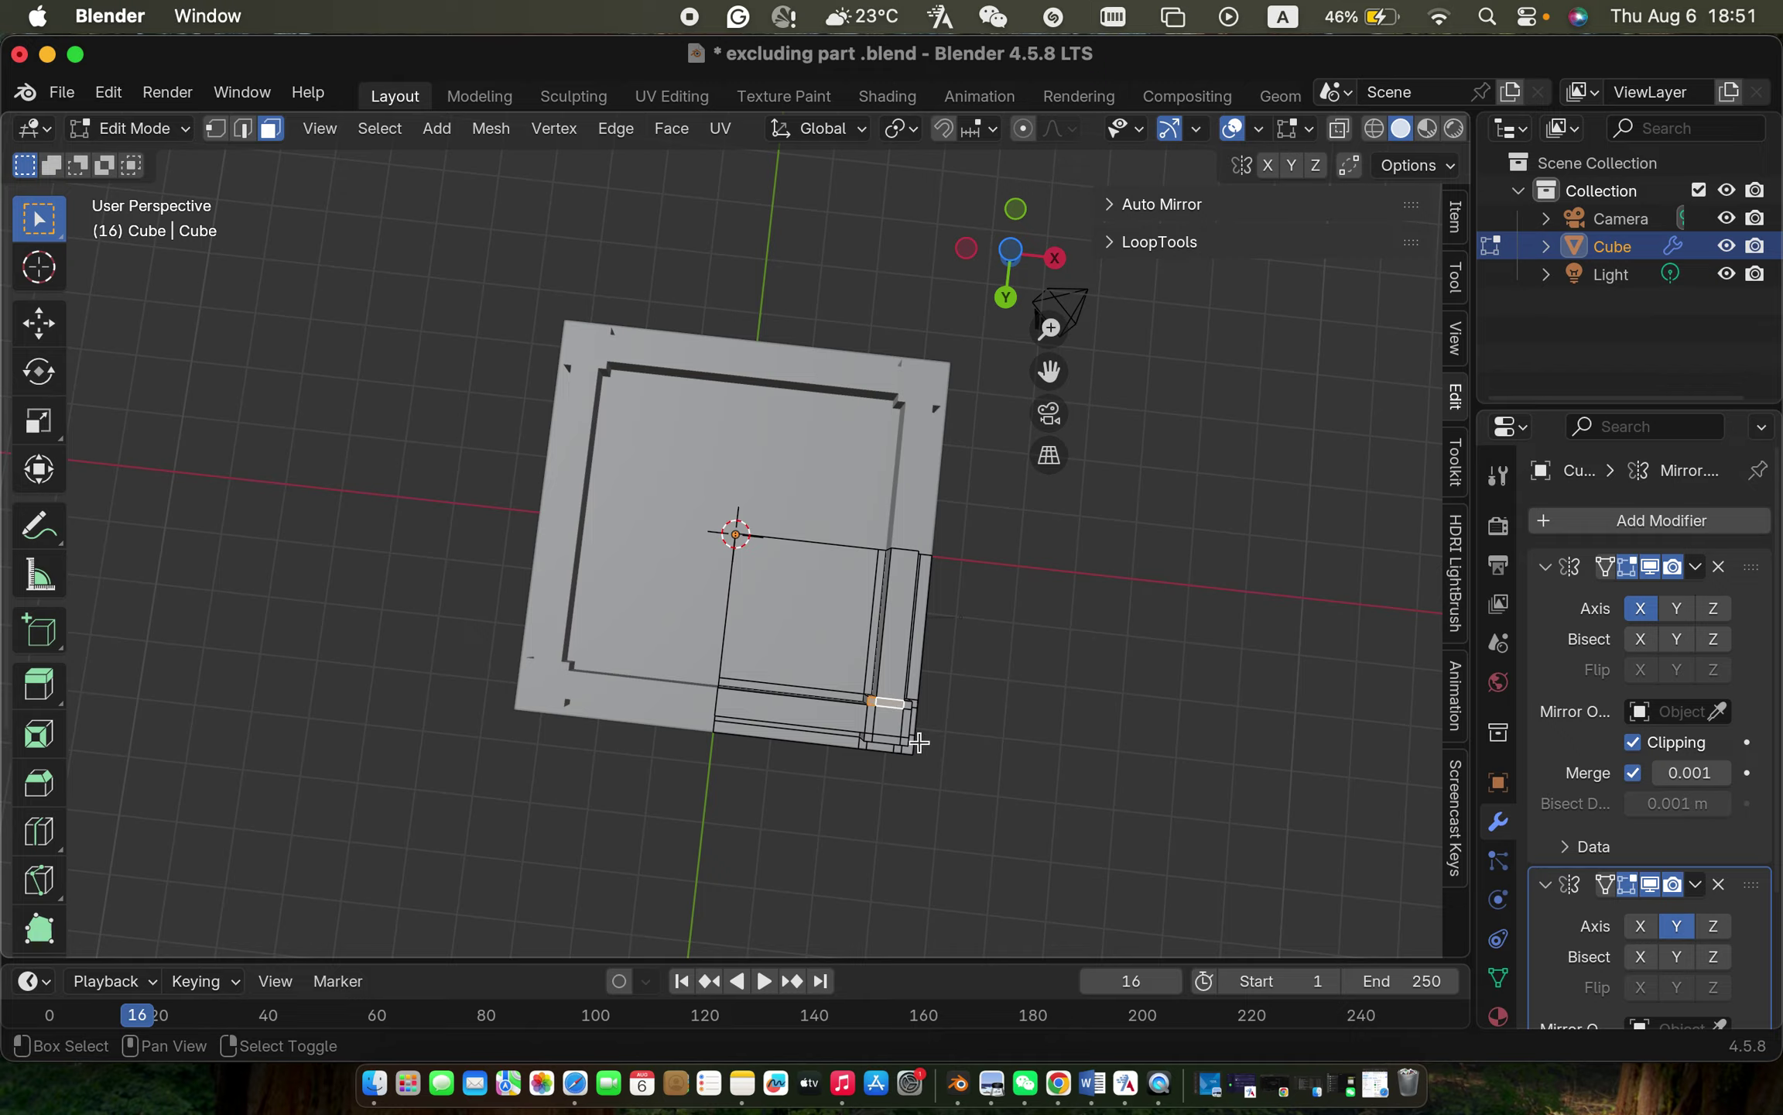
left_click(876, 717, "shift")
left_click(909, 704, "shift")
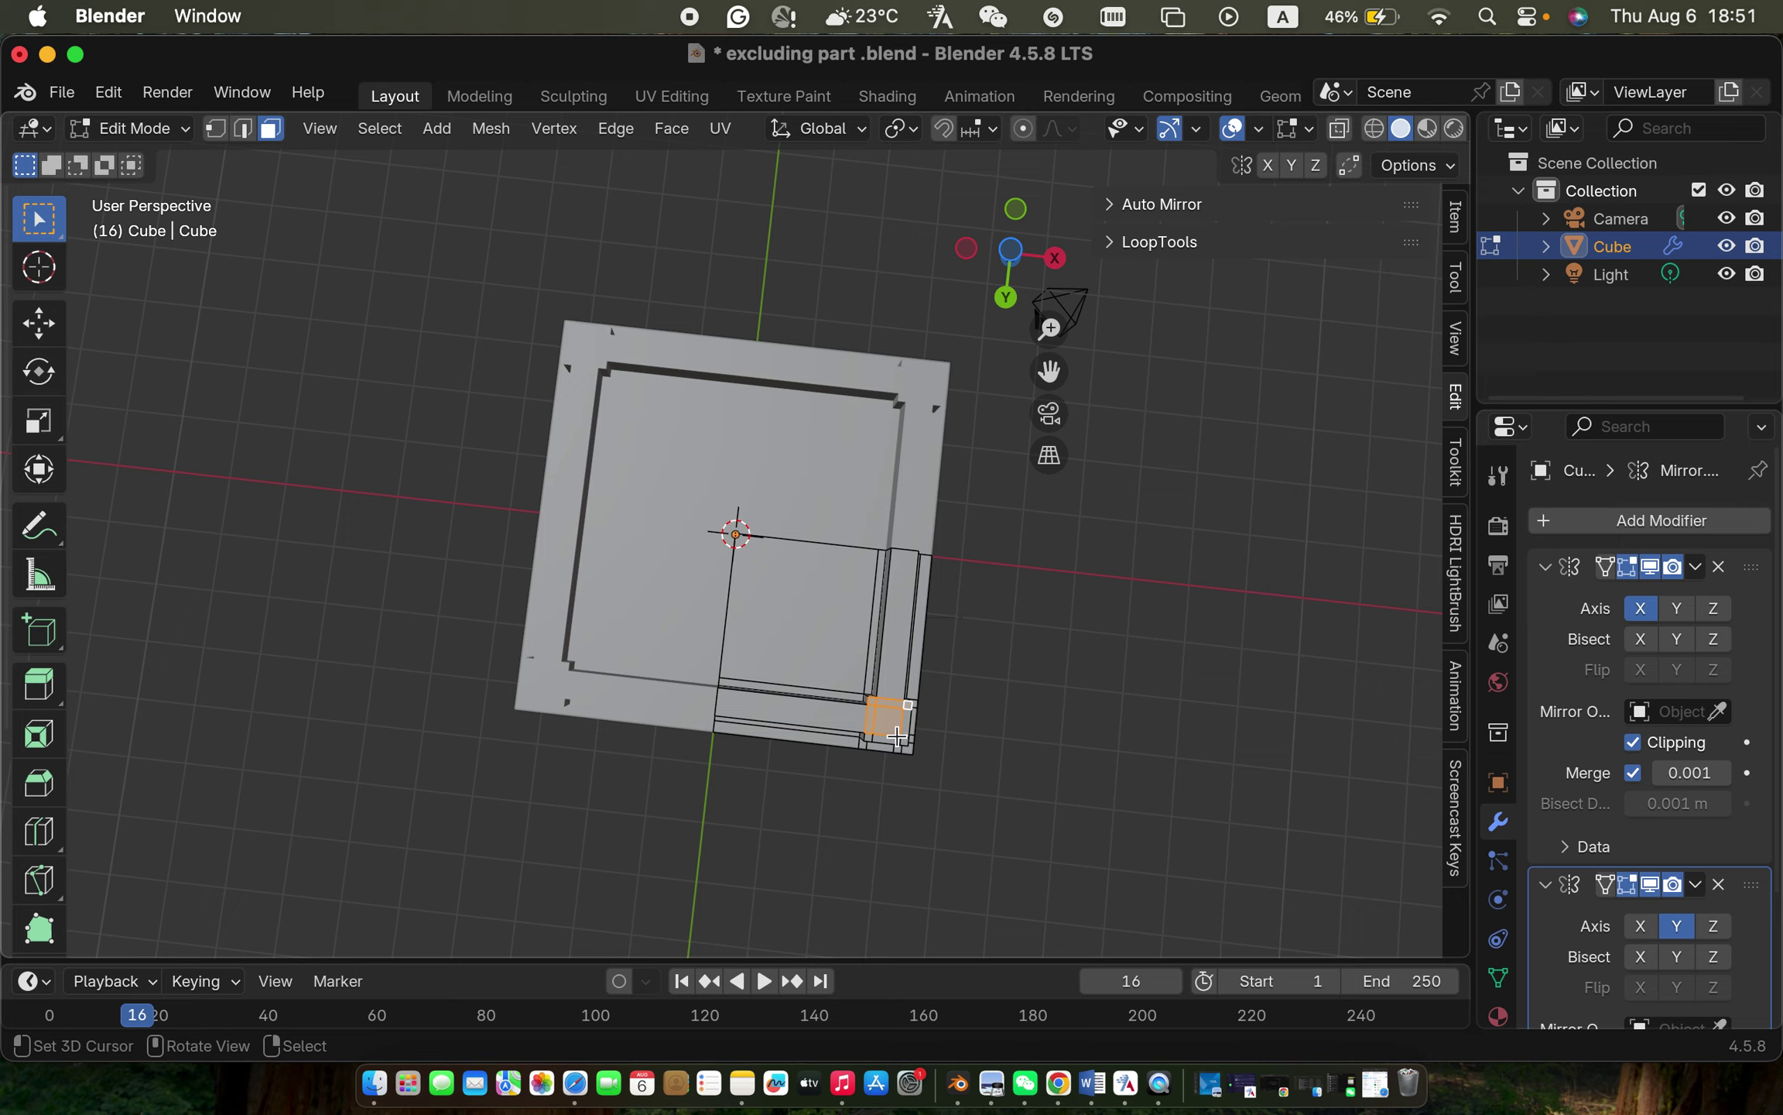
left_click(897, 733, "shift")
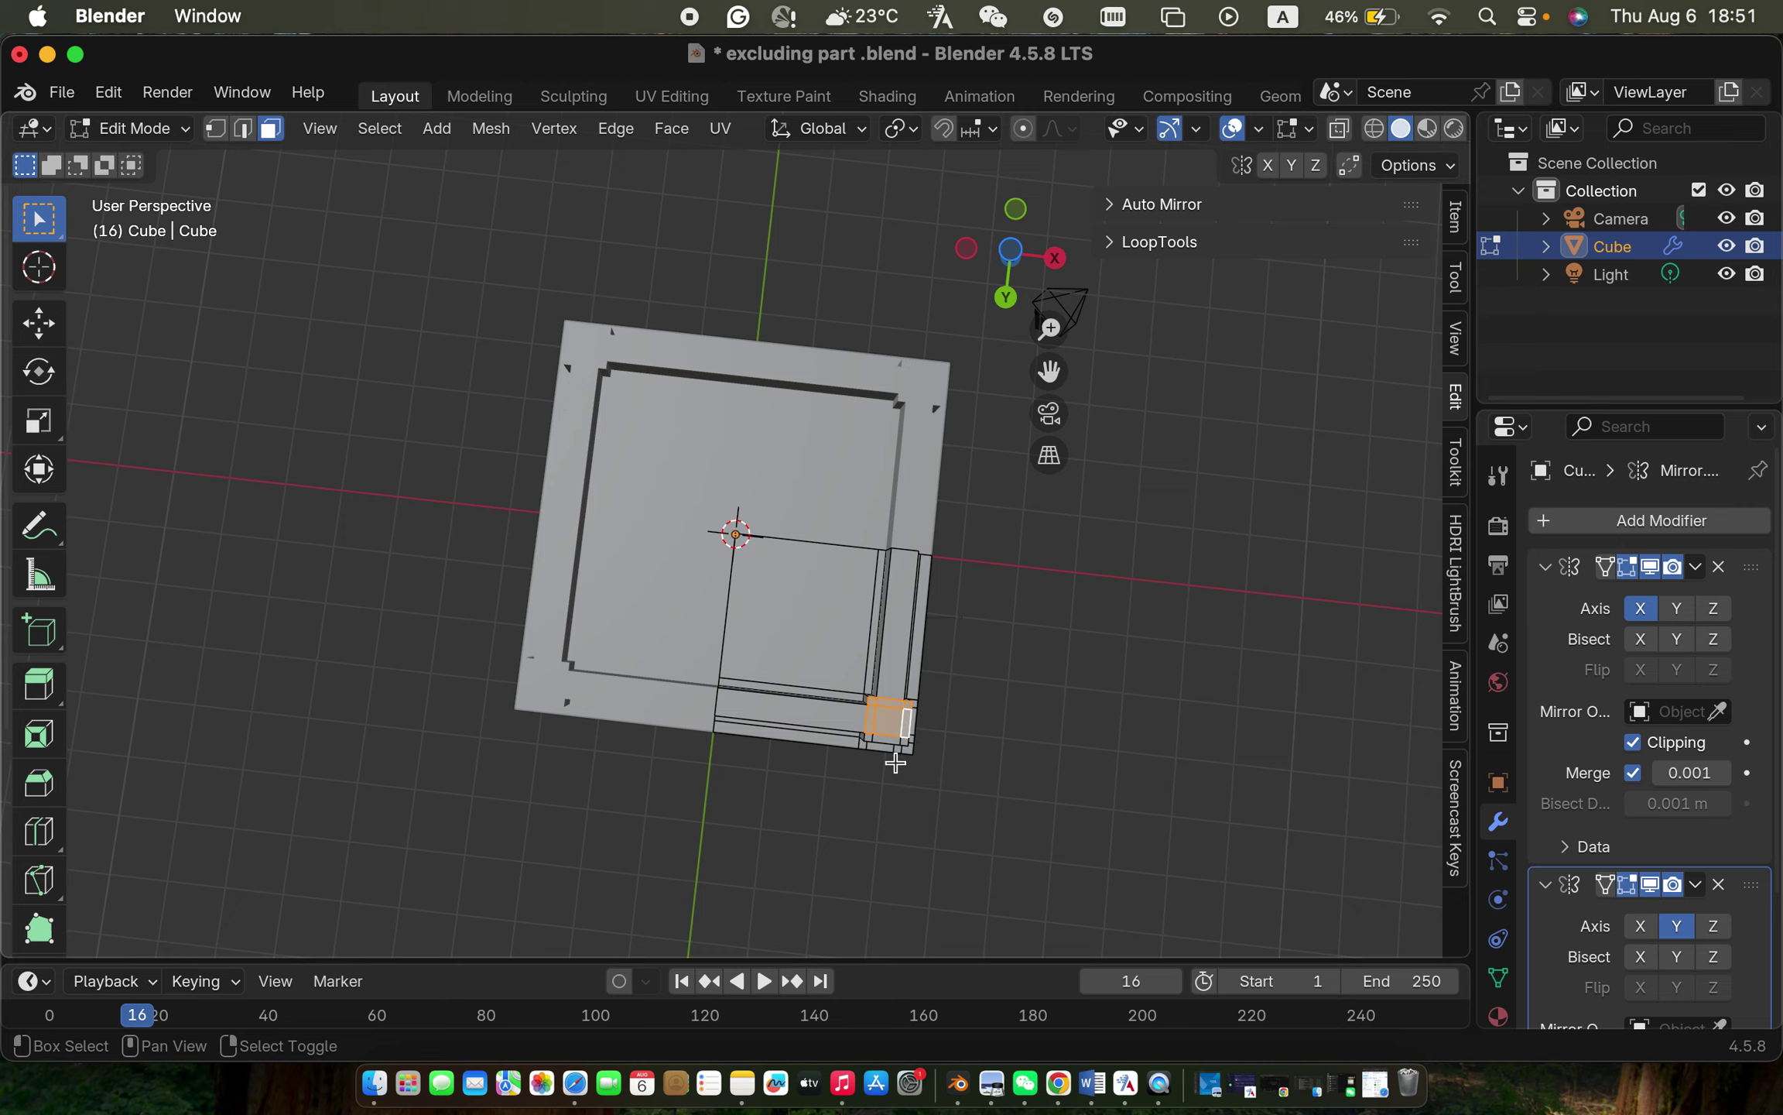
left_click(869, 737, "shift")
left_click(904, 741, "shift")
Step: Extrude the selected corner faces downward about 3.2 m in the front view to form the table legs
scroll(887, 742, "down", 5)
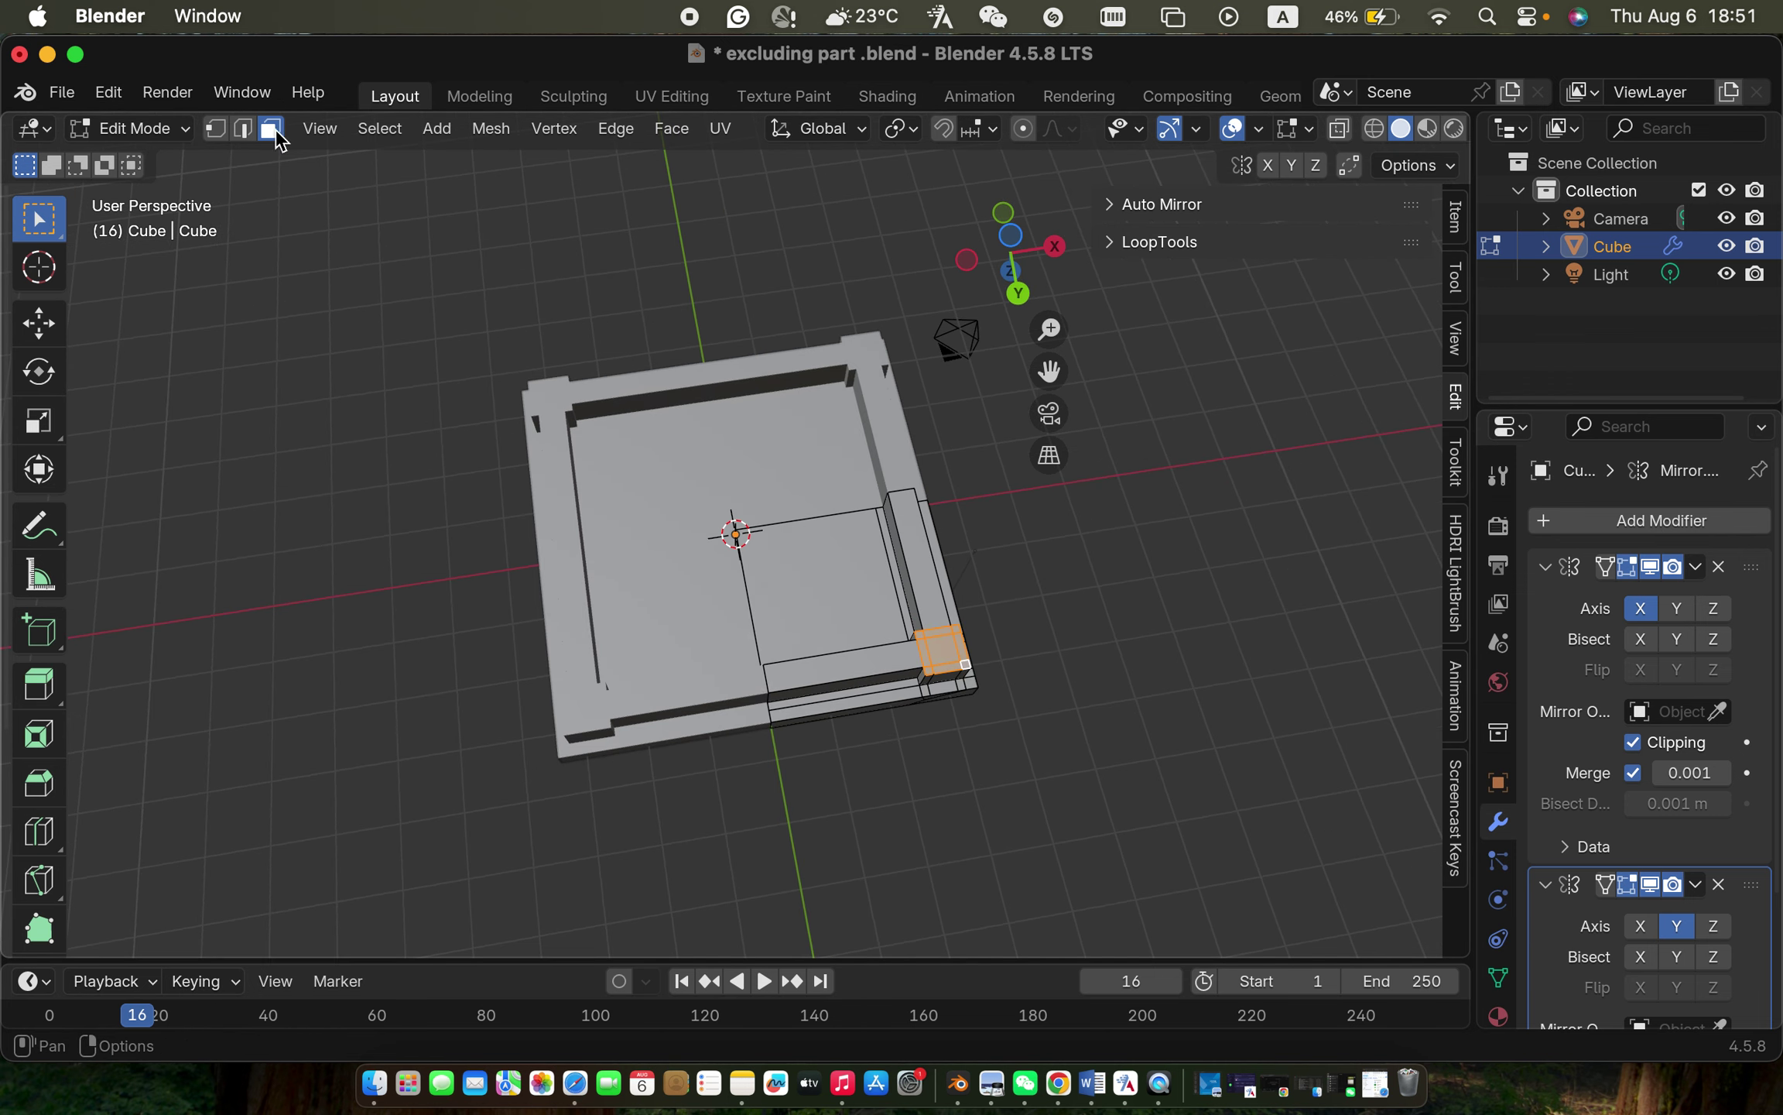
left_click(319, 127)
mouse_move(403, 499)
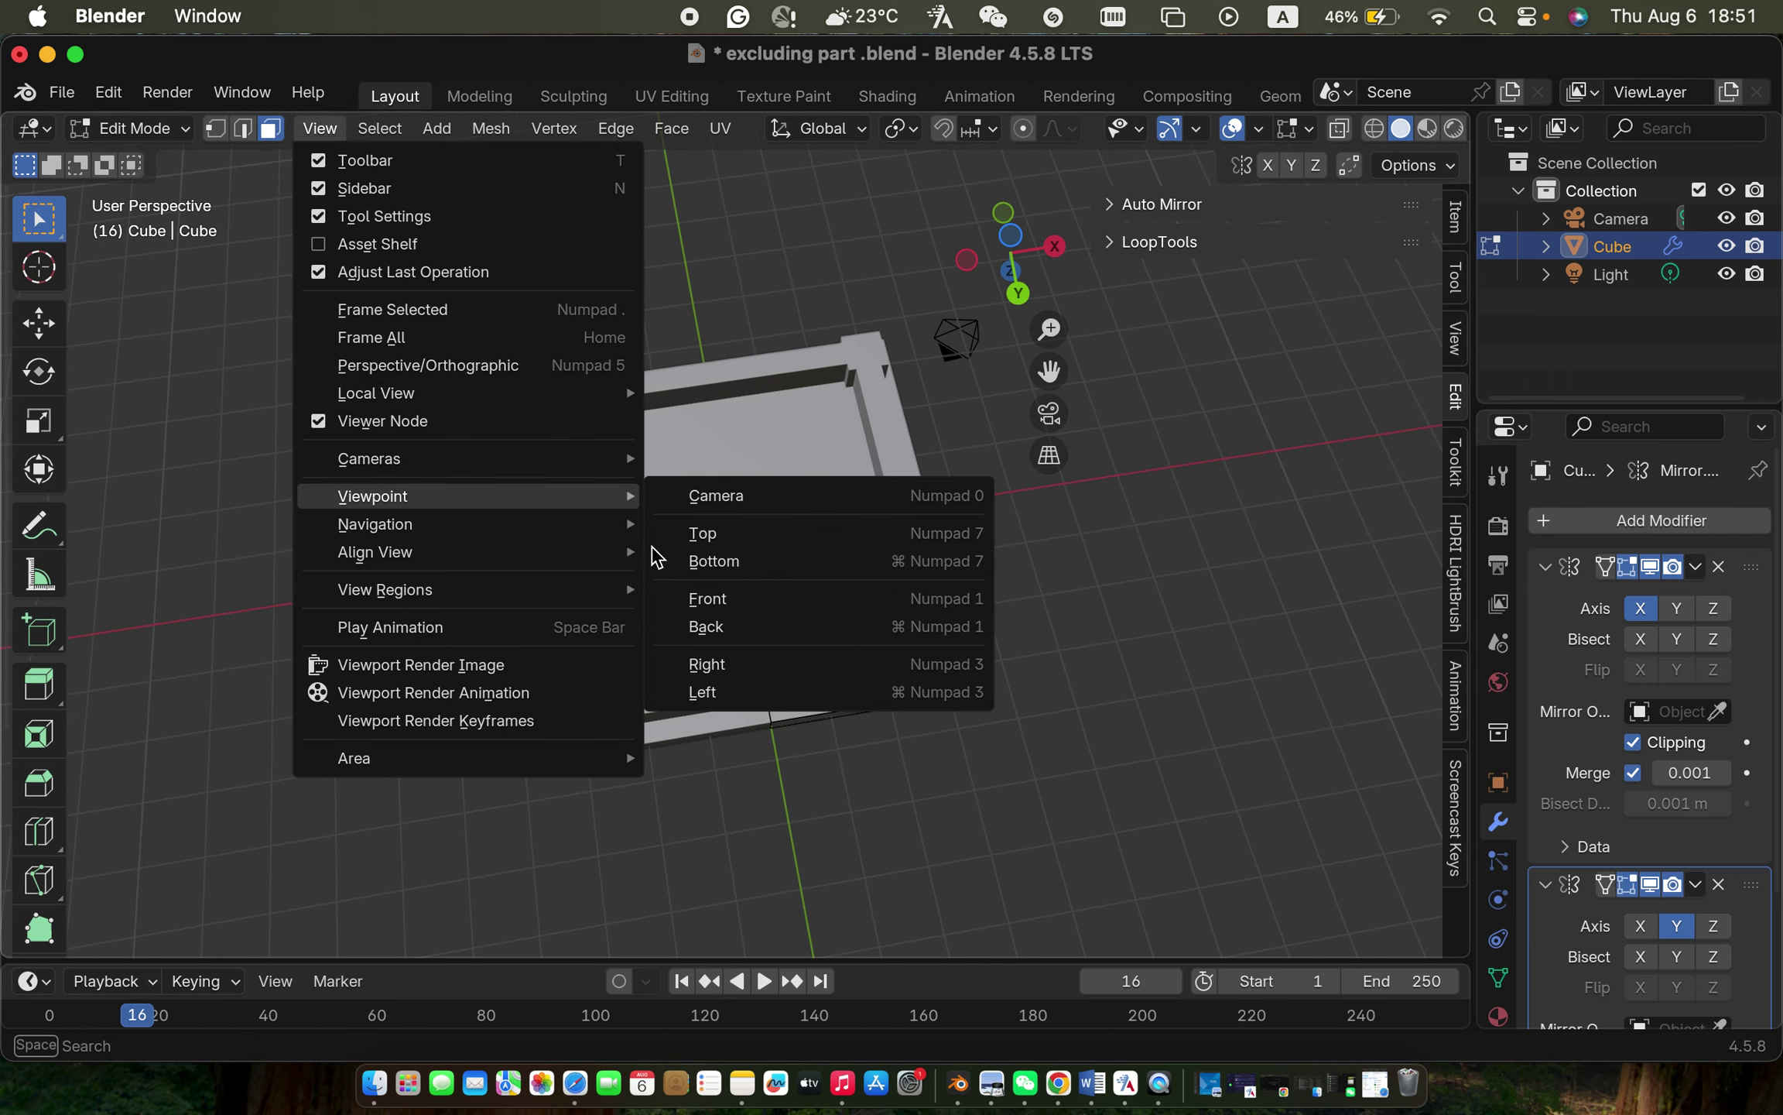
left_click(763, 601)
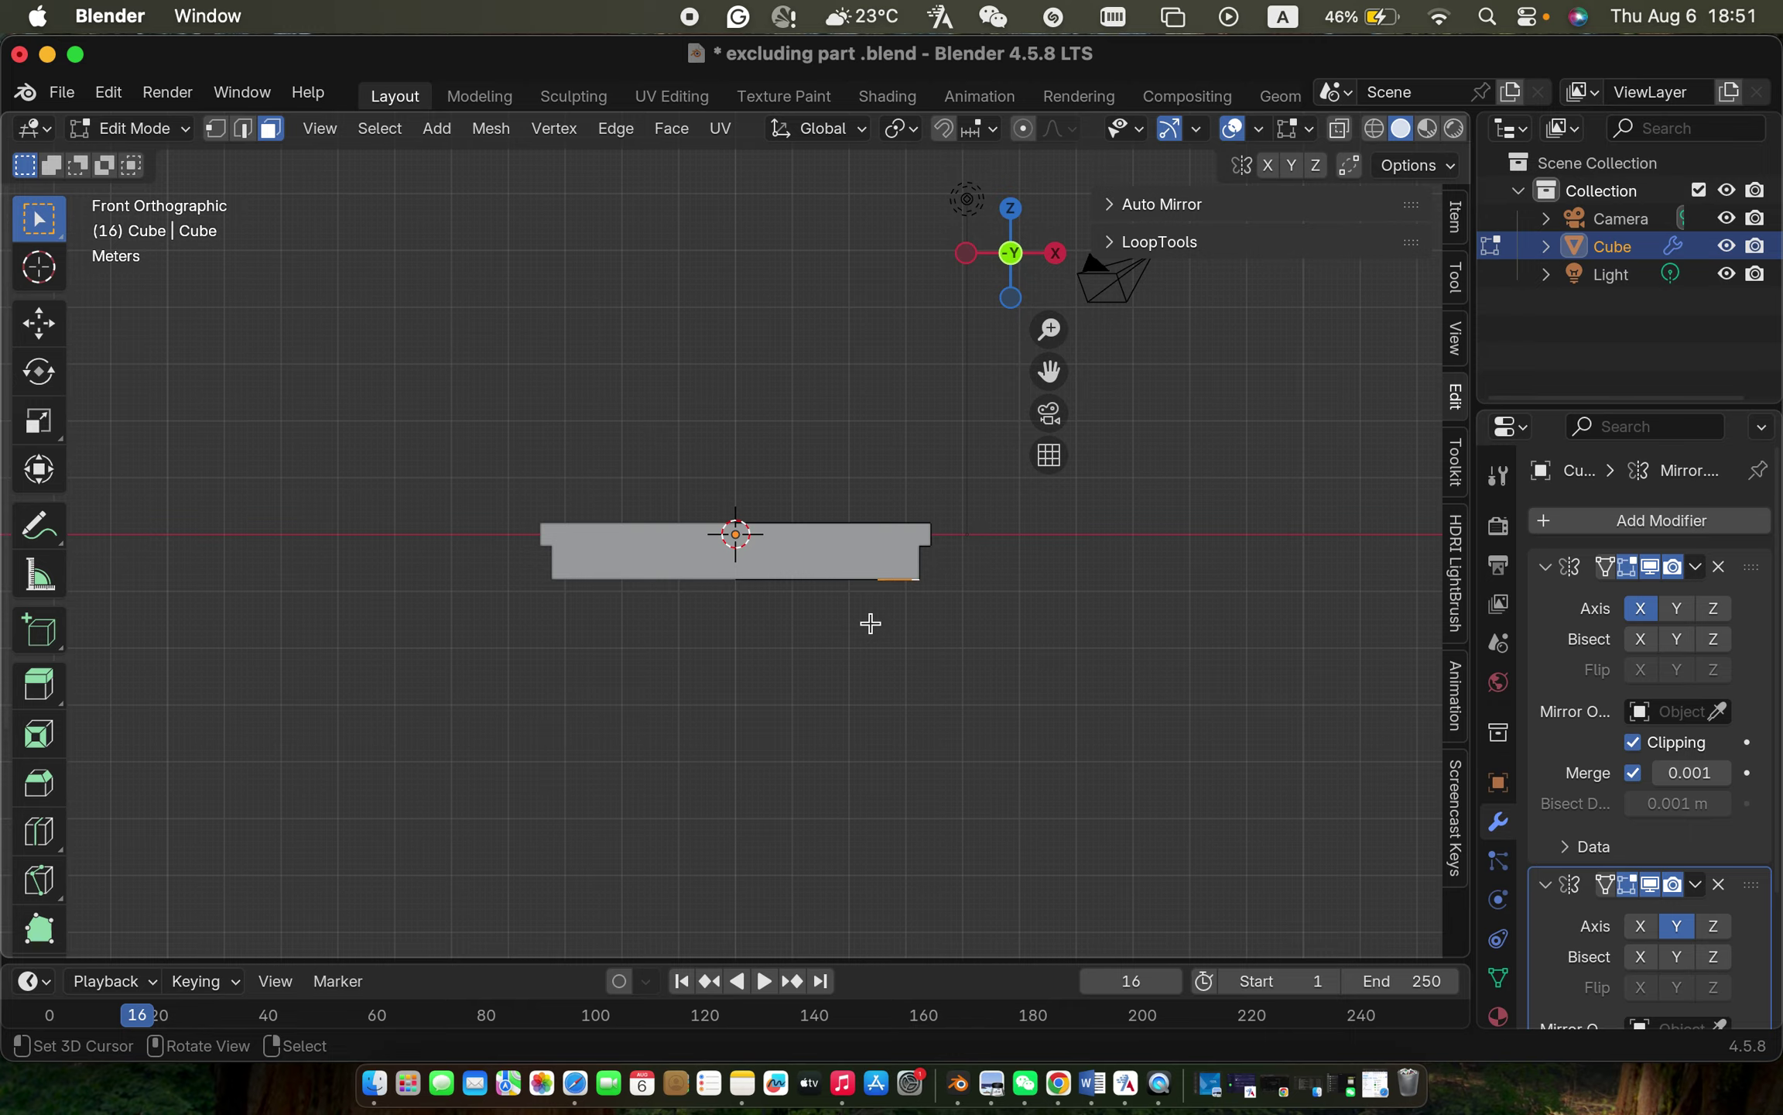
key("g")
key("z")
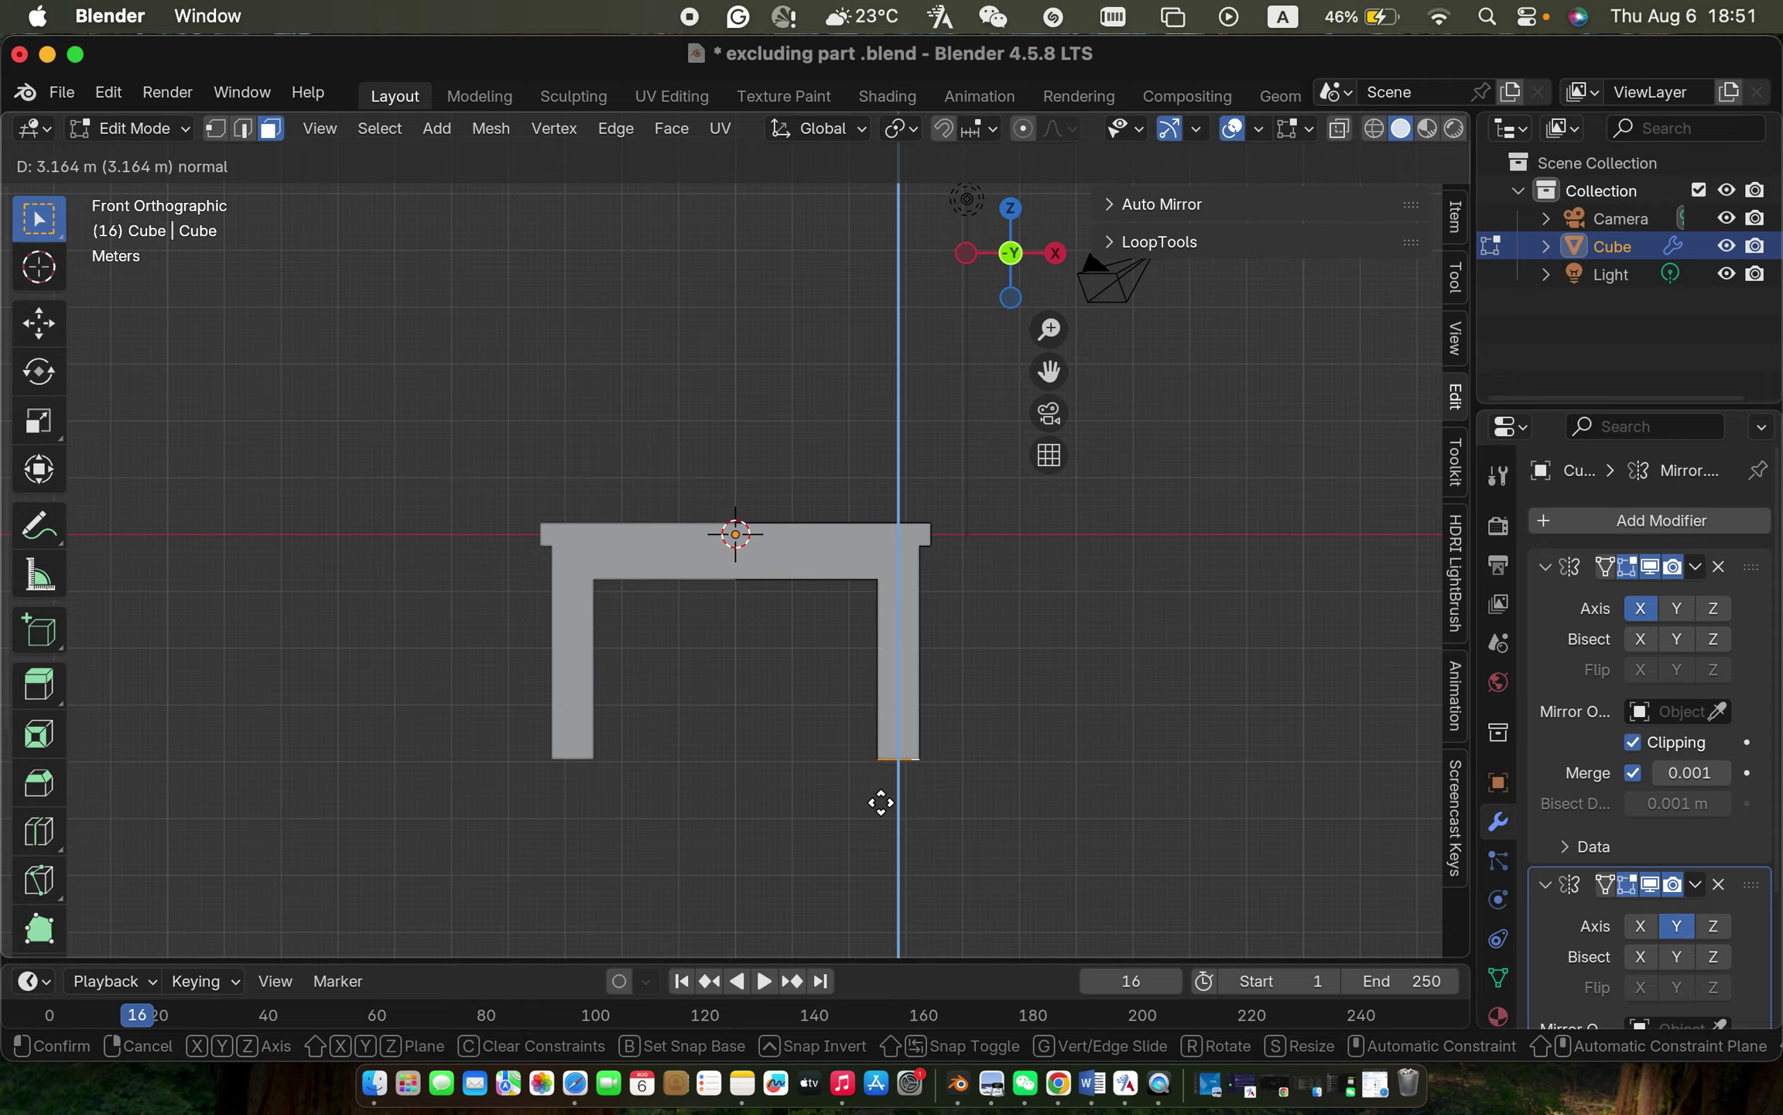
left_click(880, 807)
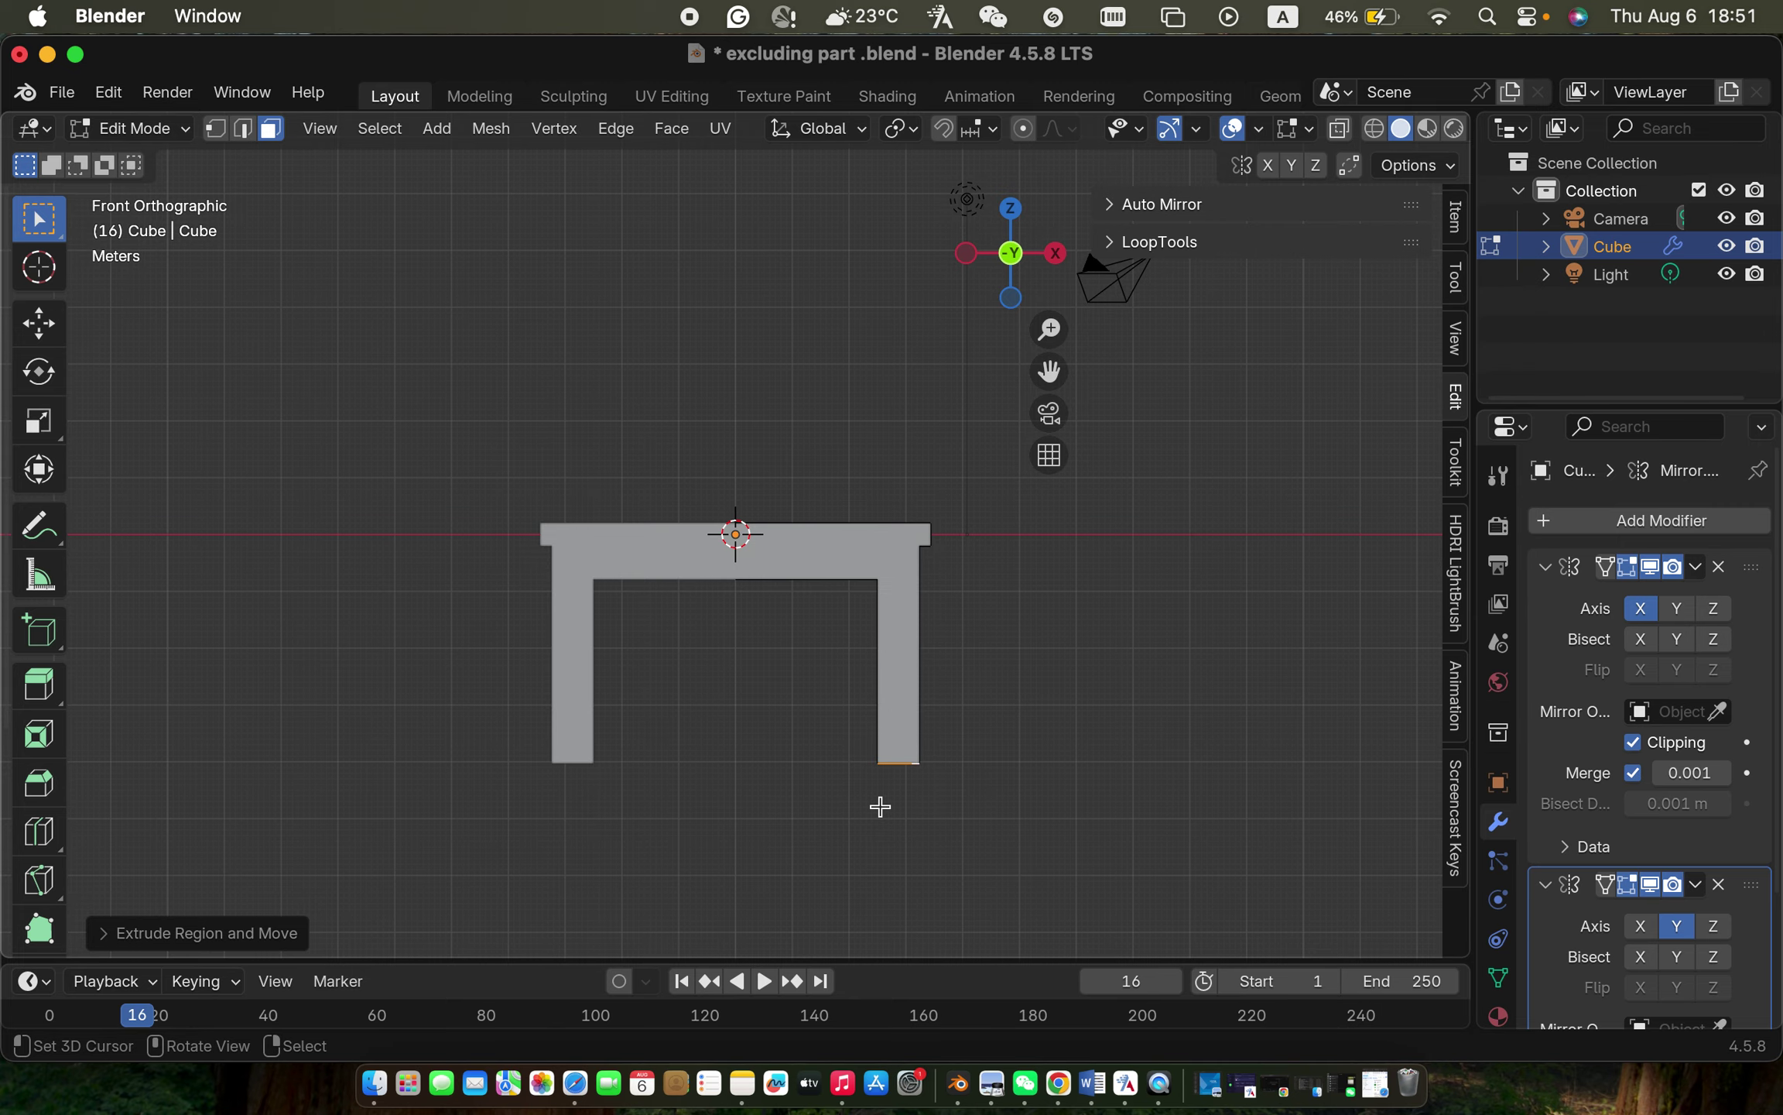
scroll(881, 806, "down", 10)
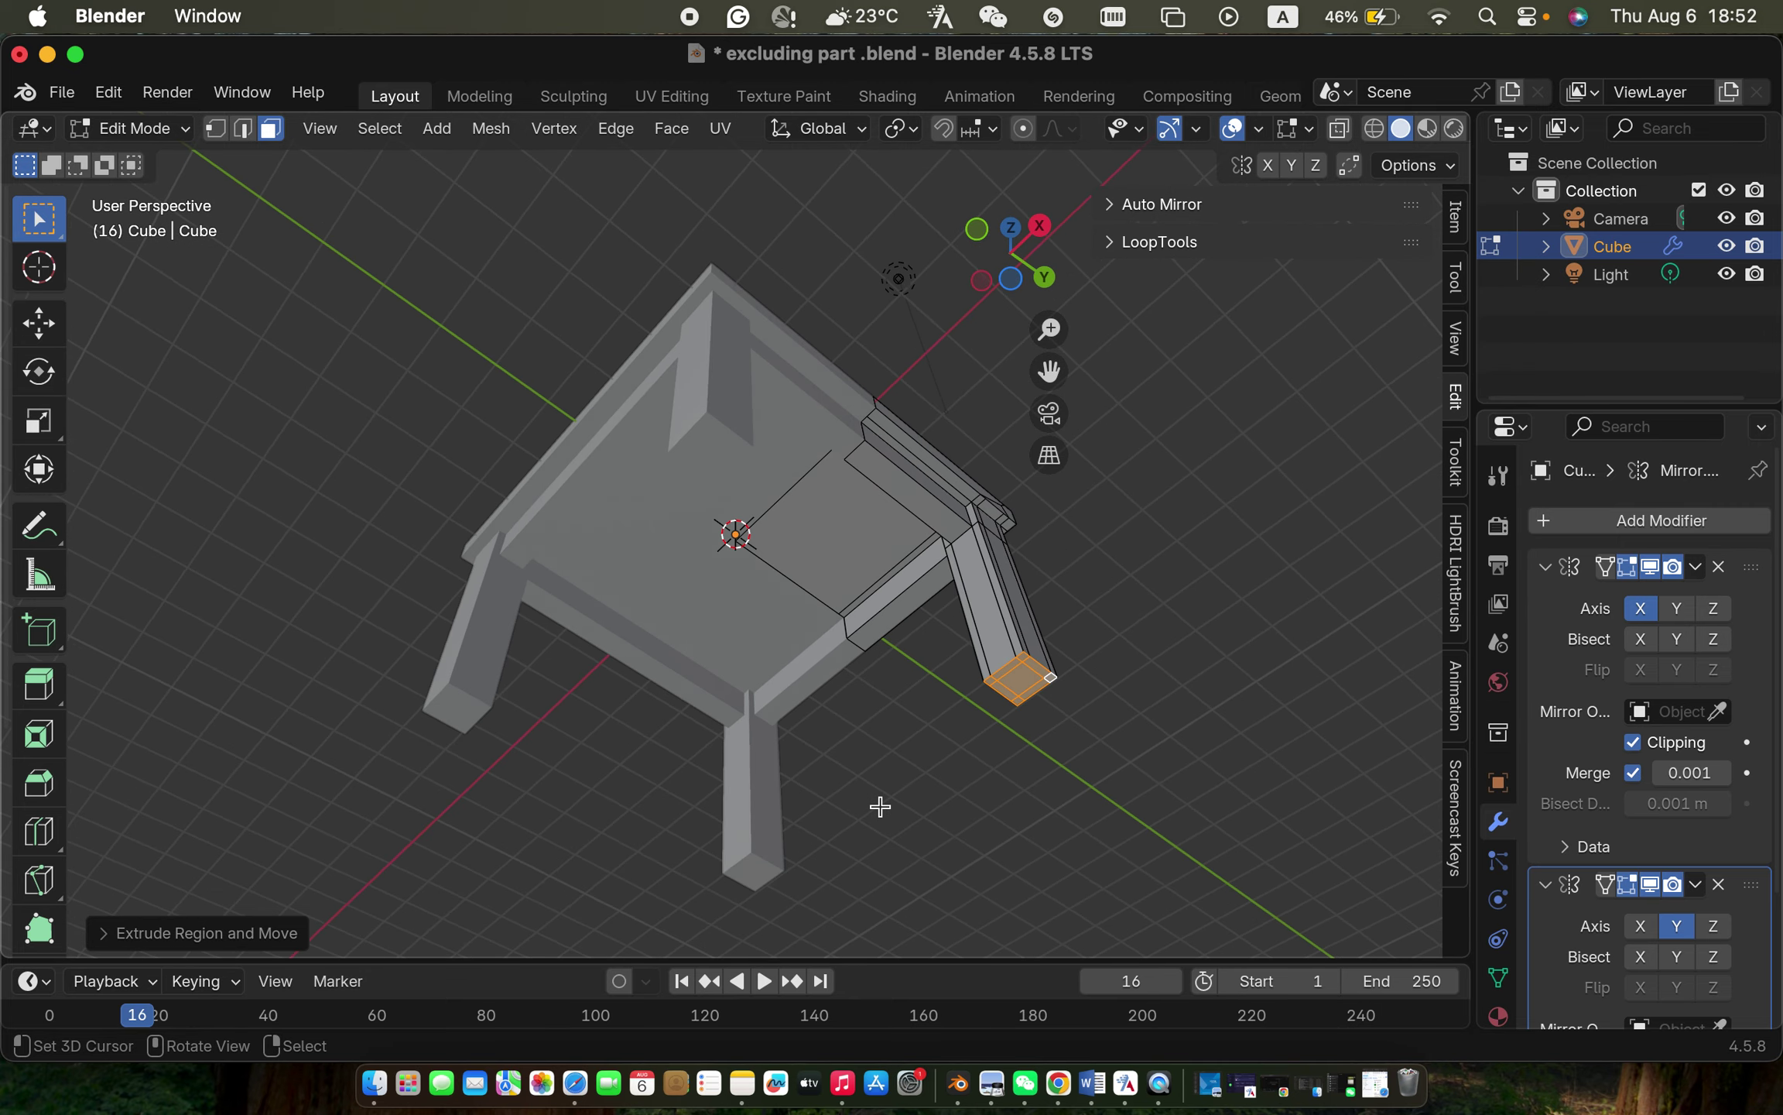
Step: Examine the four extruded legs and the underside of the table from several angles
scroll(868, 625, "down", 10)
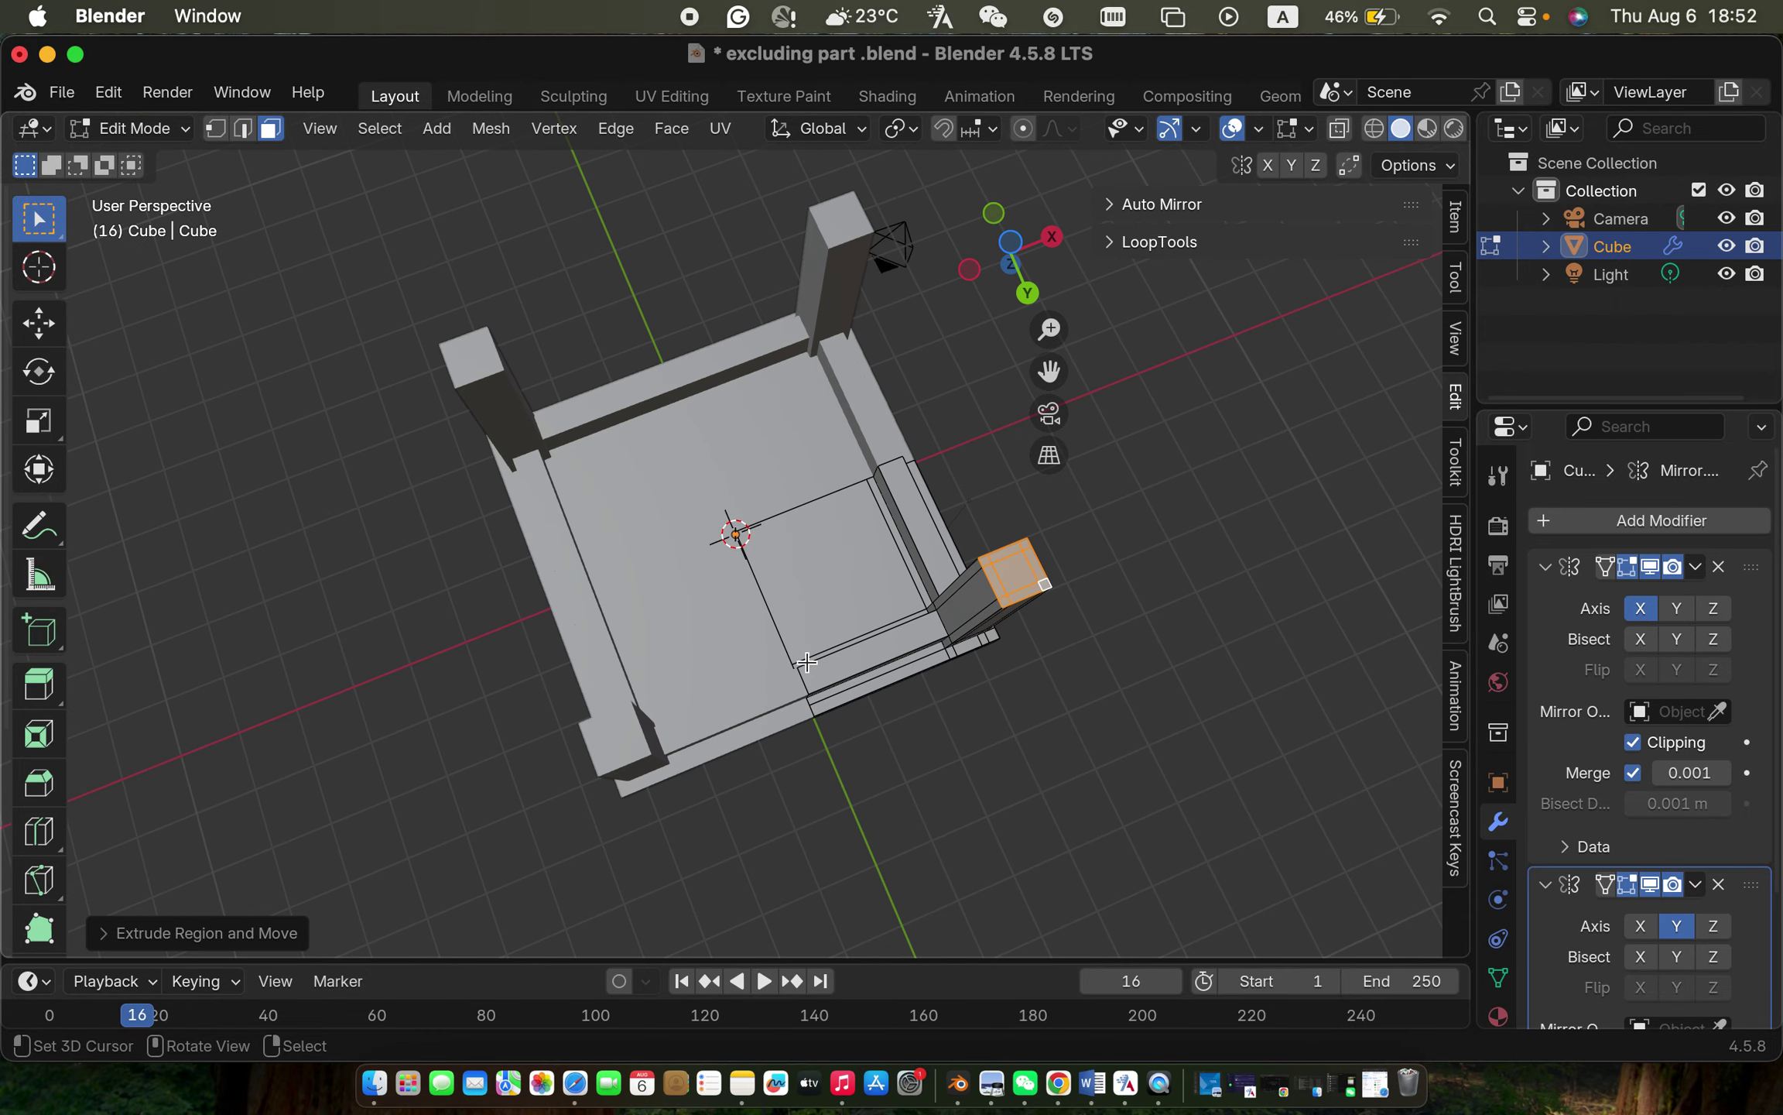
scroll(806, 661, "left", 5)
scroll(807, 662, "up", 10)
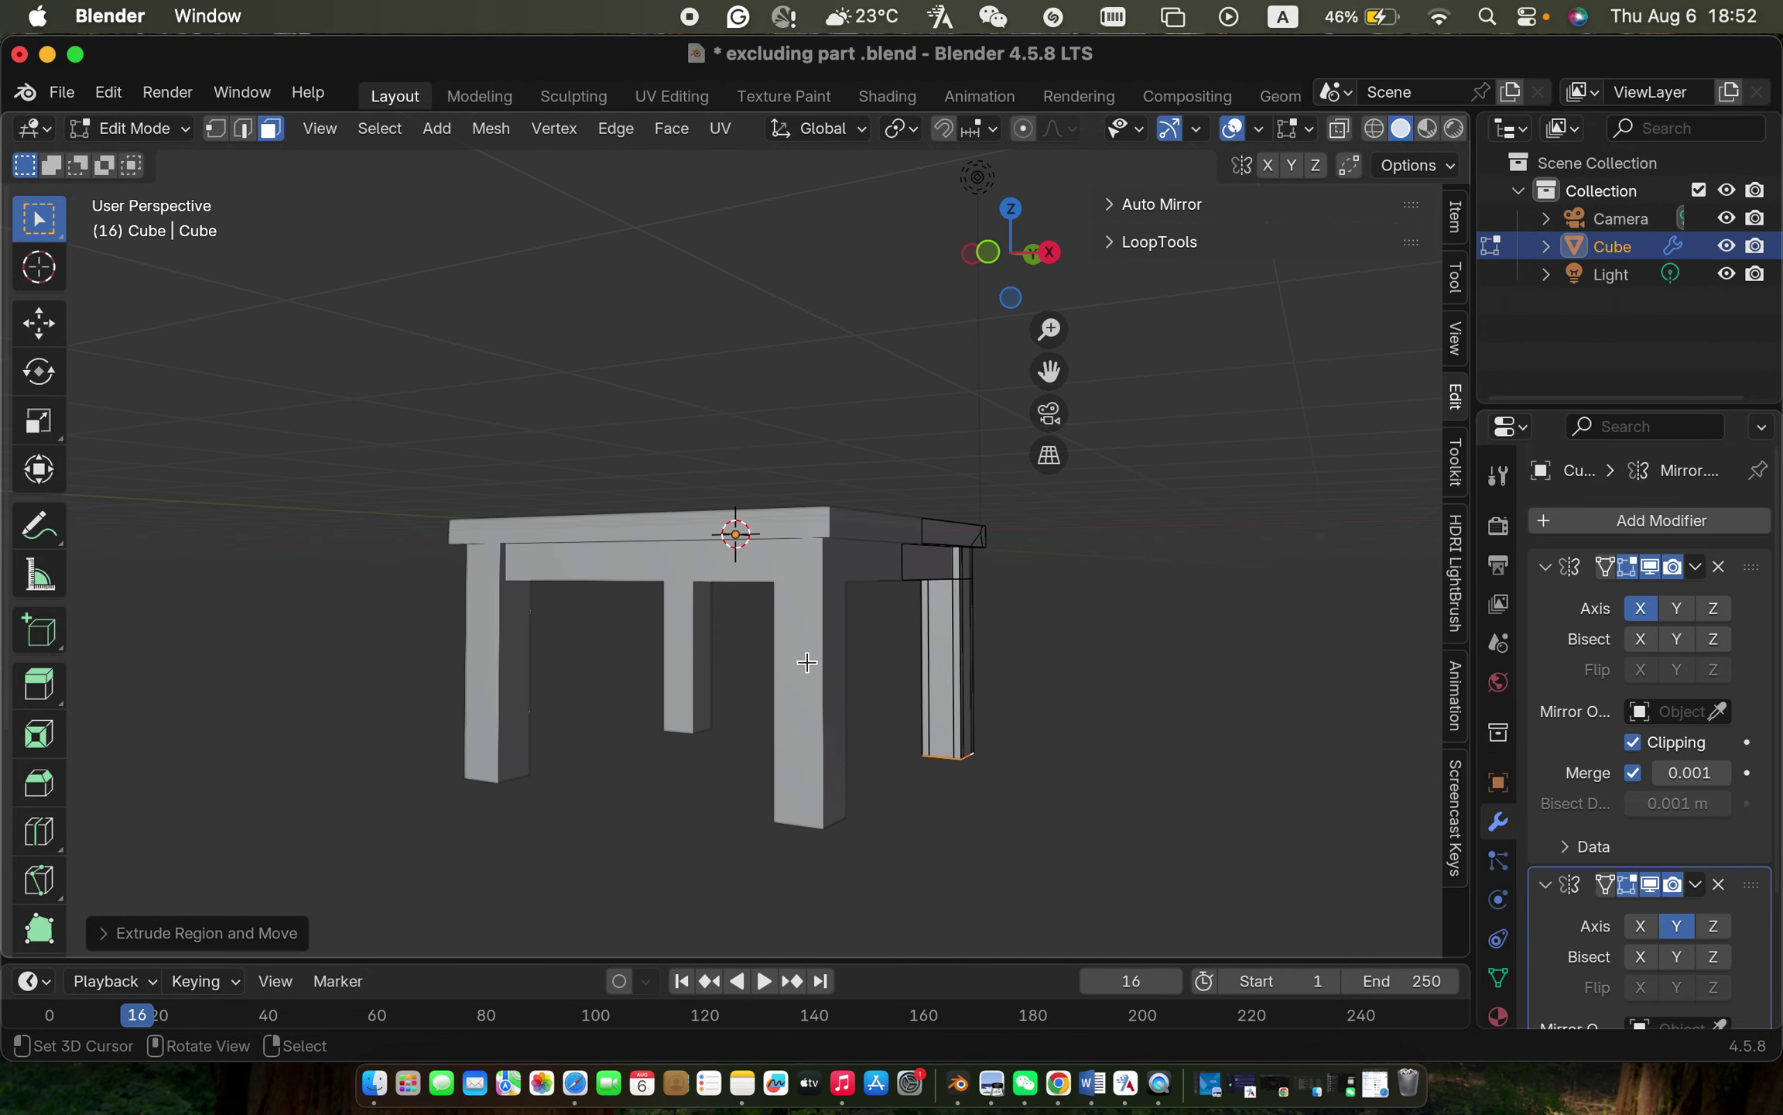
scroll(807, 661, "right", 5)
scroll(806, 661, "down", 10)
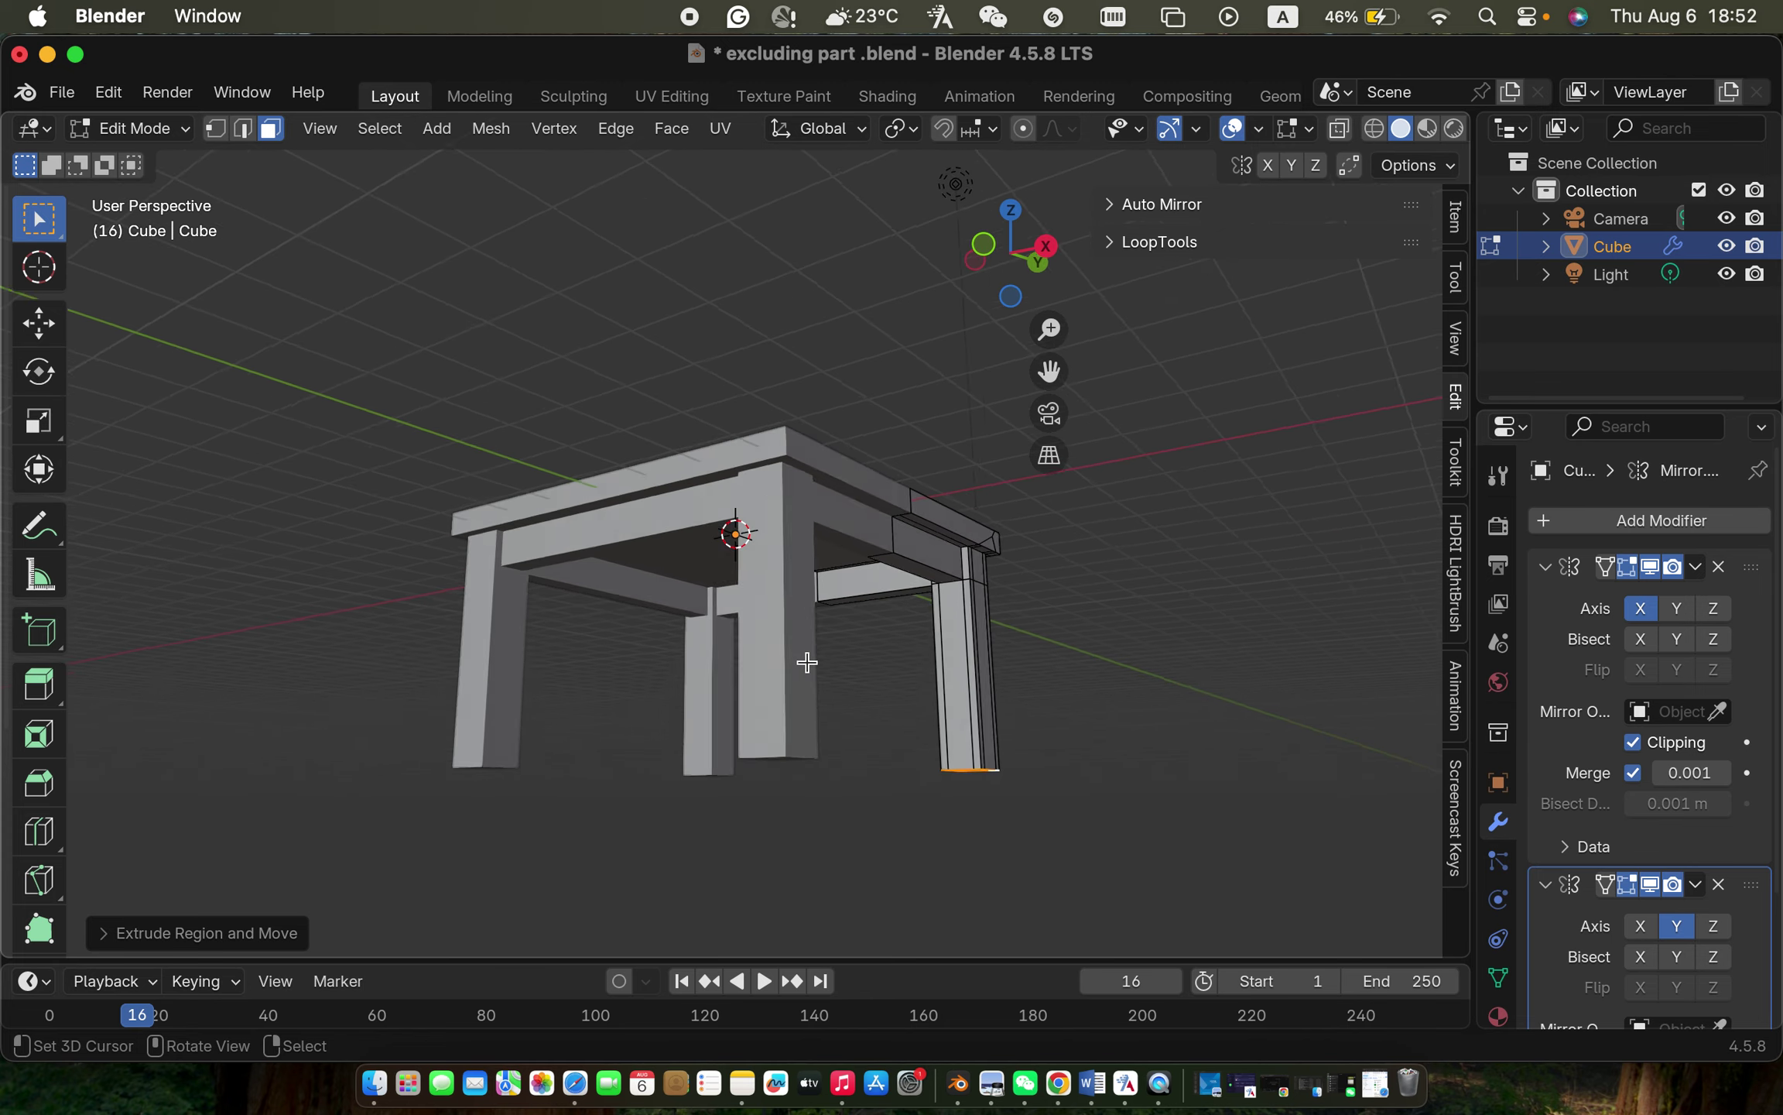
scroll(806, 662, "up", 5)
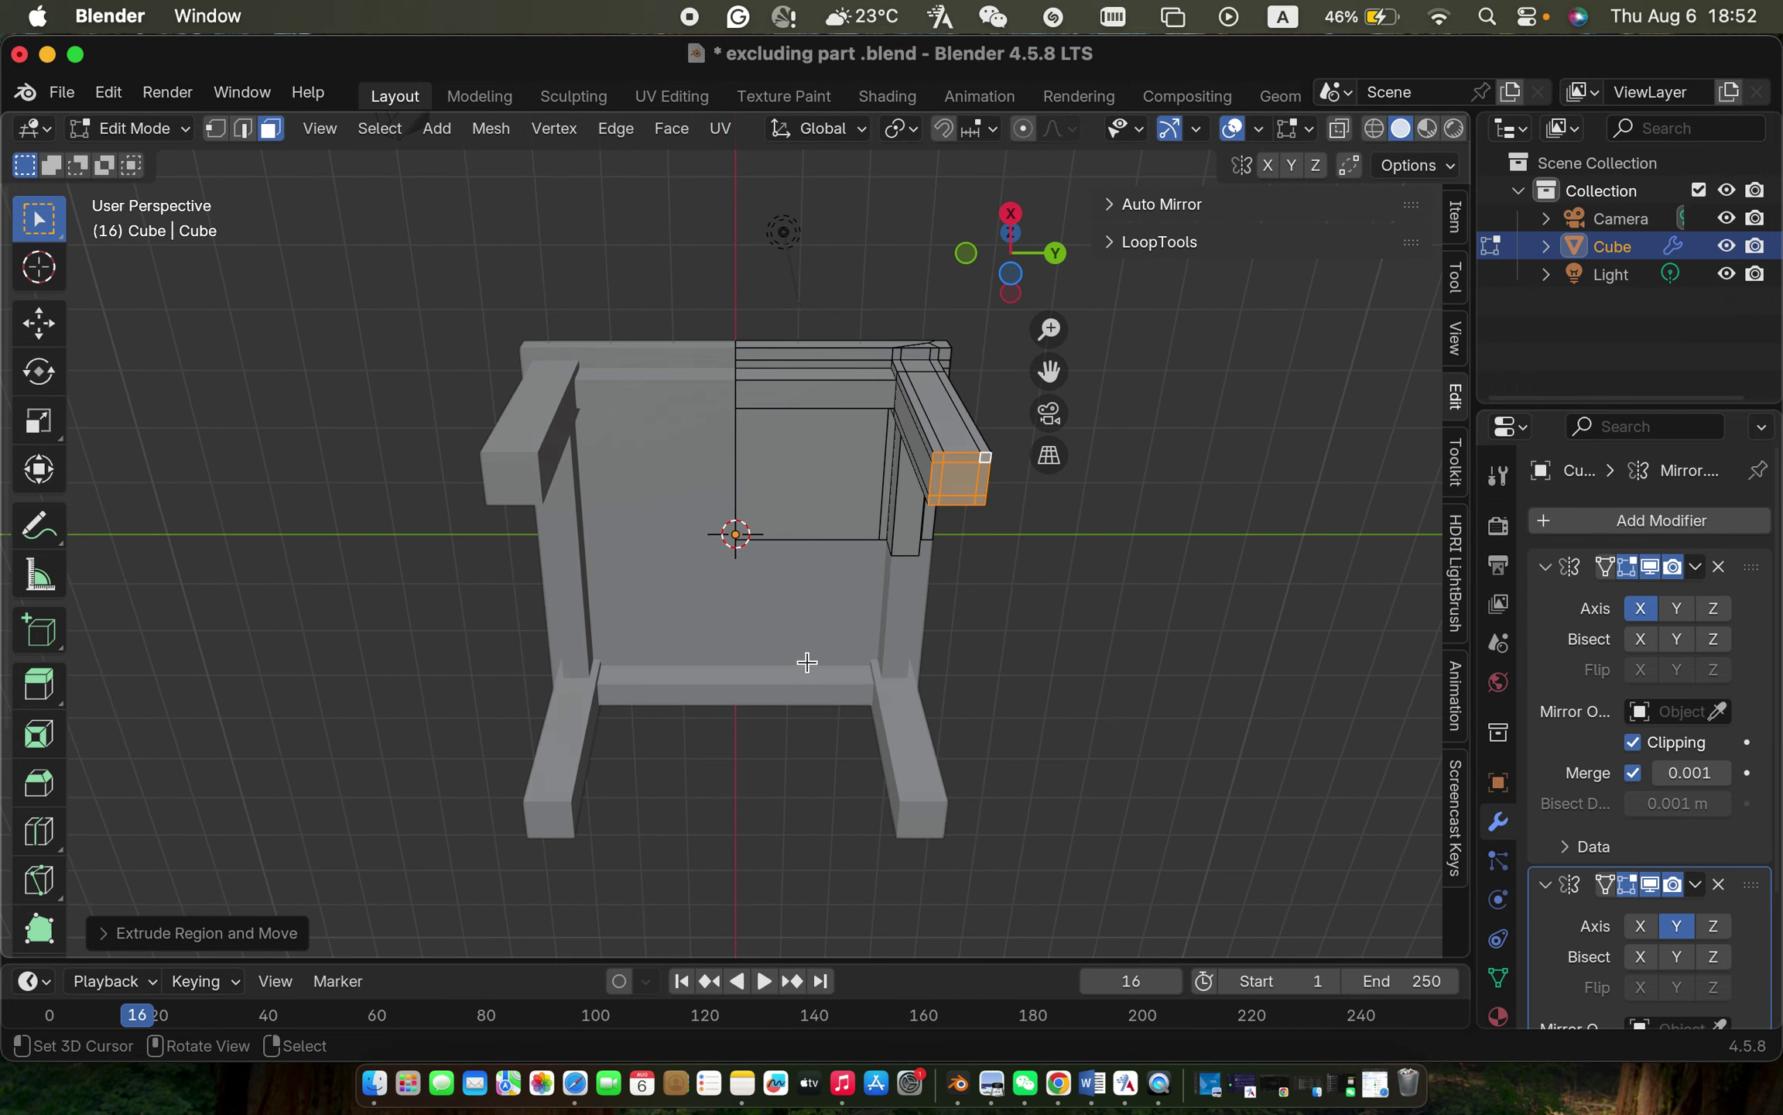
scroll(806, 662, "down", 5)
scroll(807, 662, "left", 5)
scroll(807, 662, "down", 10)
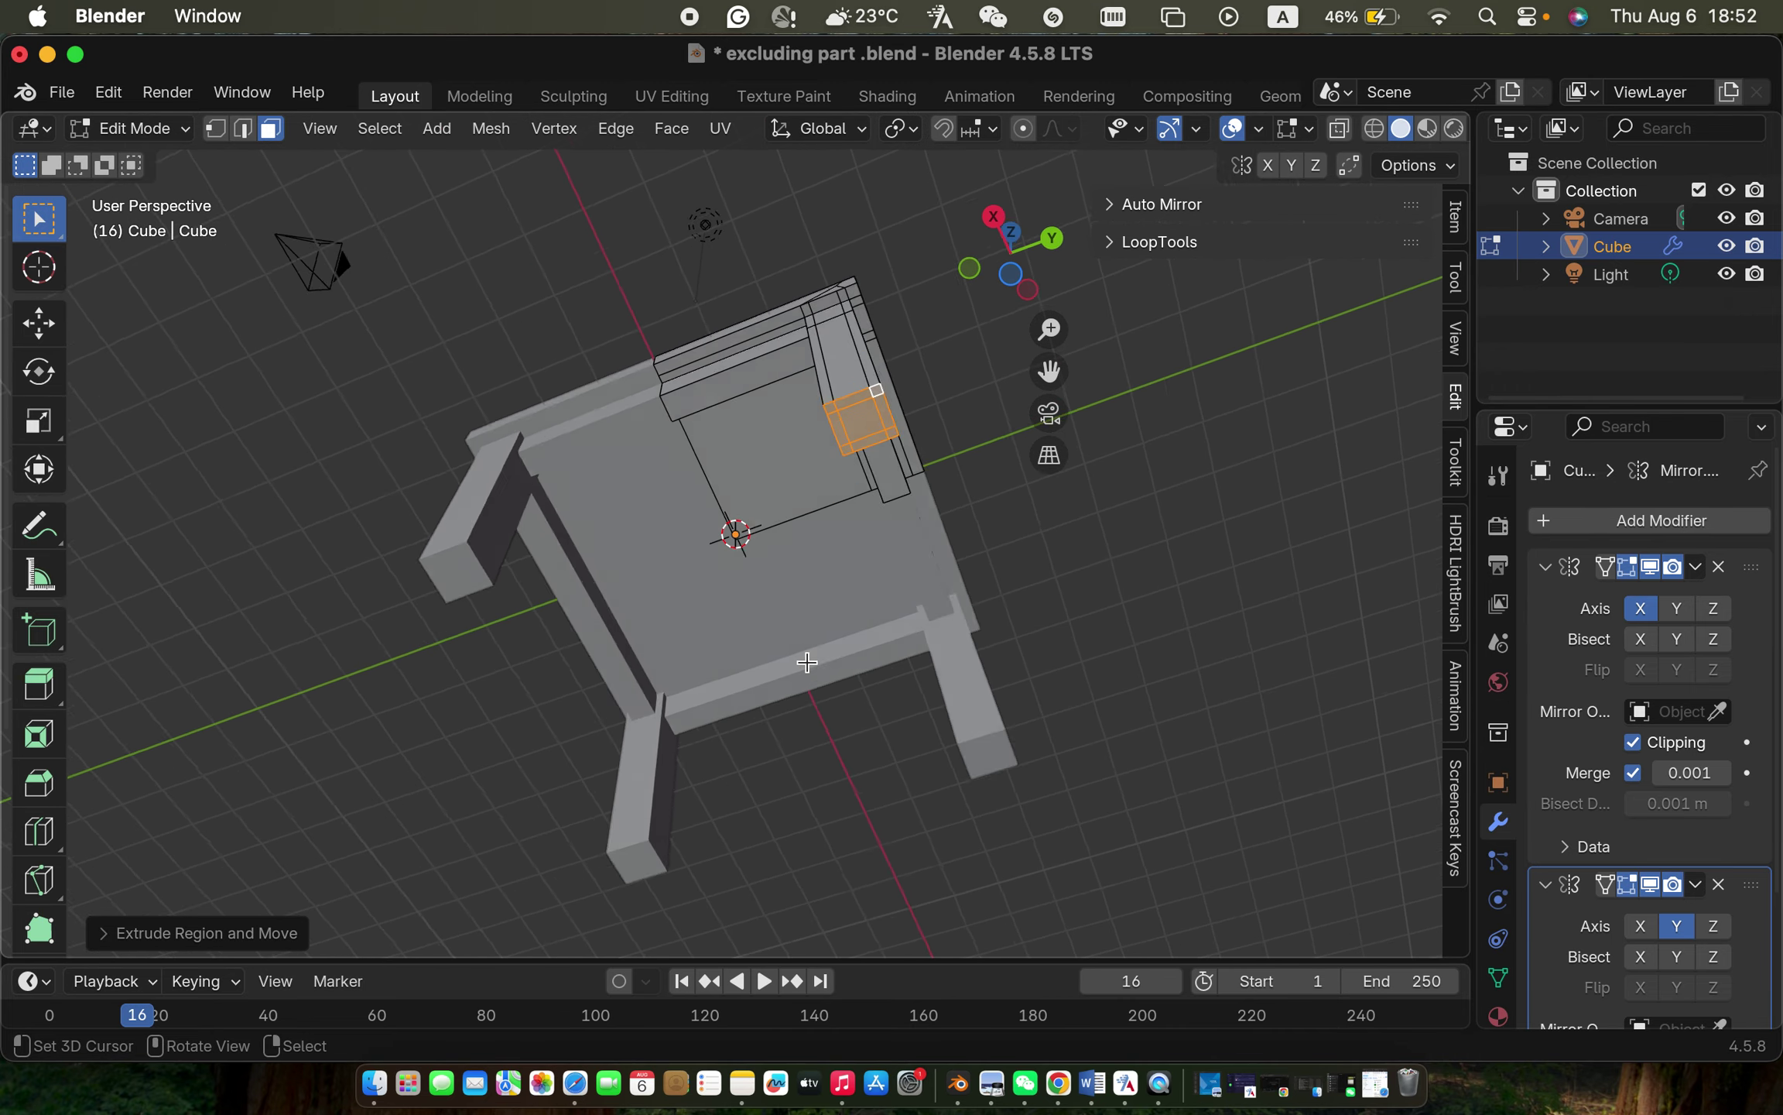
scroll(807, 661, "left", 3)
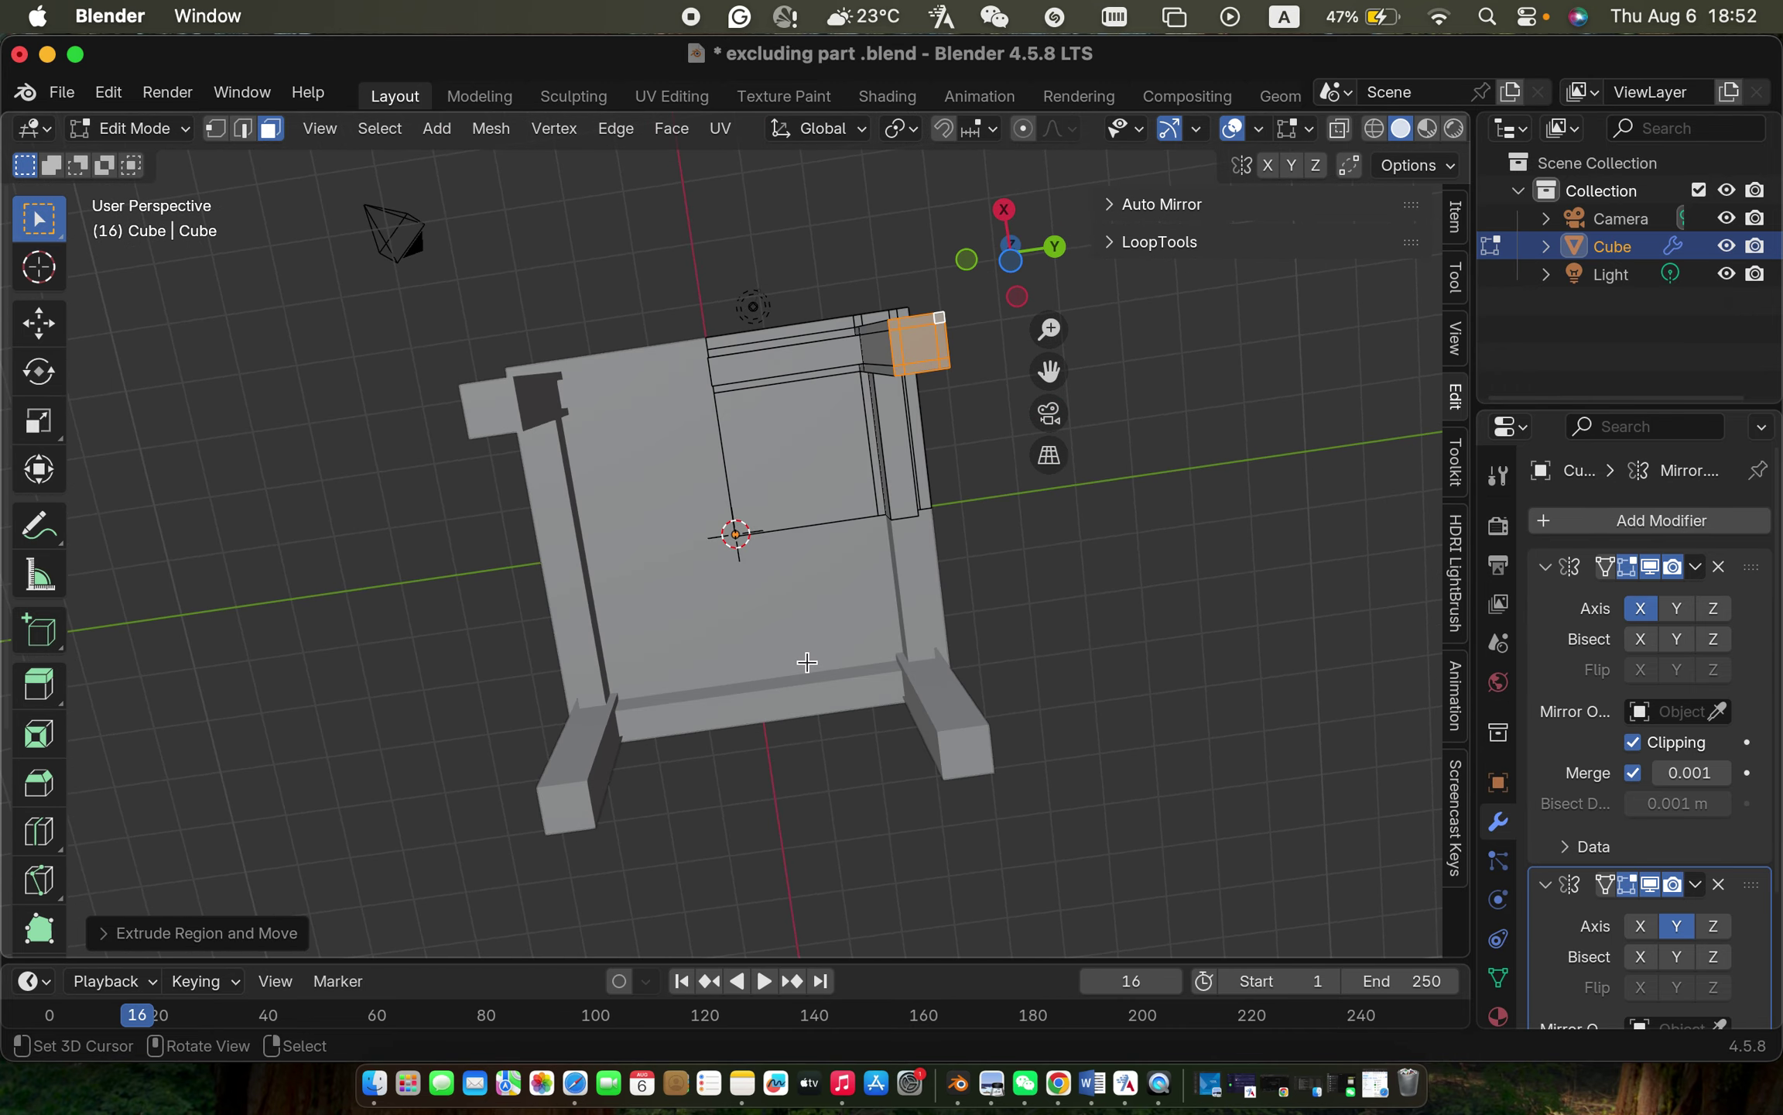
scroll(824, 661, "up", 10)
scroll(822, 659, "down", 10)
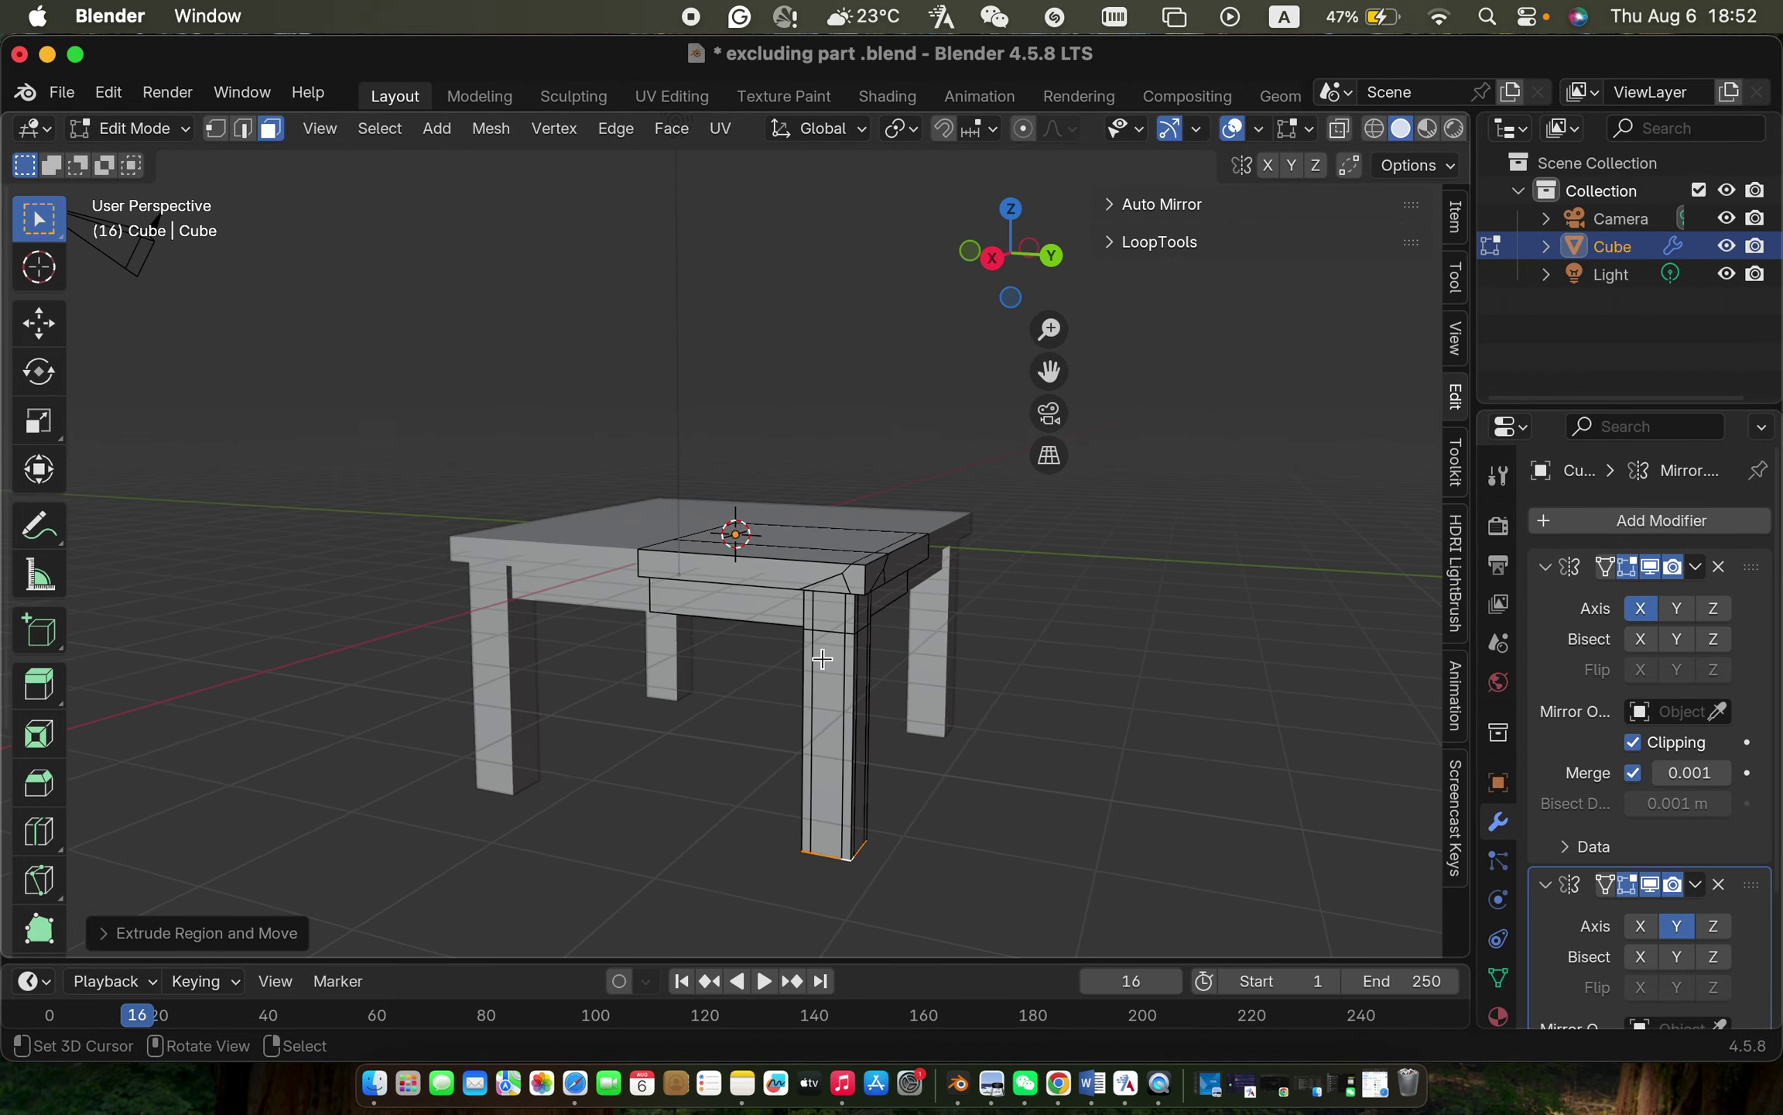
Step: Add the long faces on the two outer sides of the editable corner leg to the selection
scroll(822, 659, "up", 3)
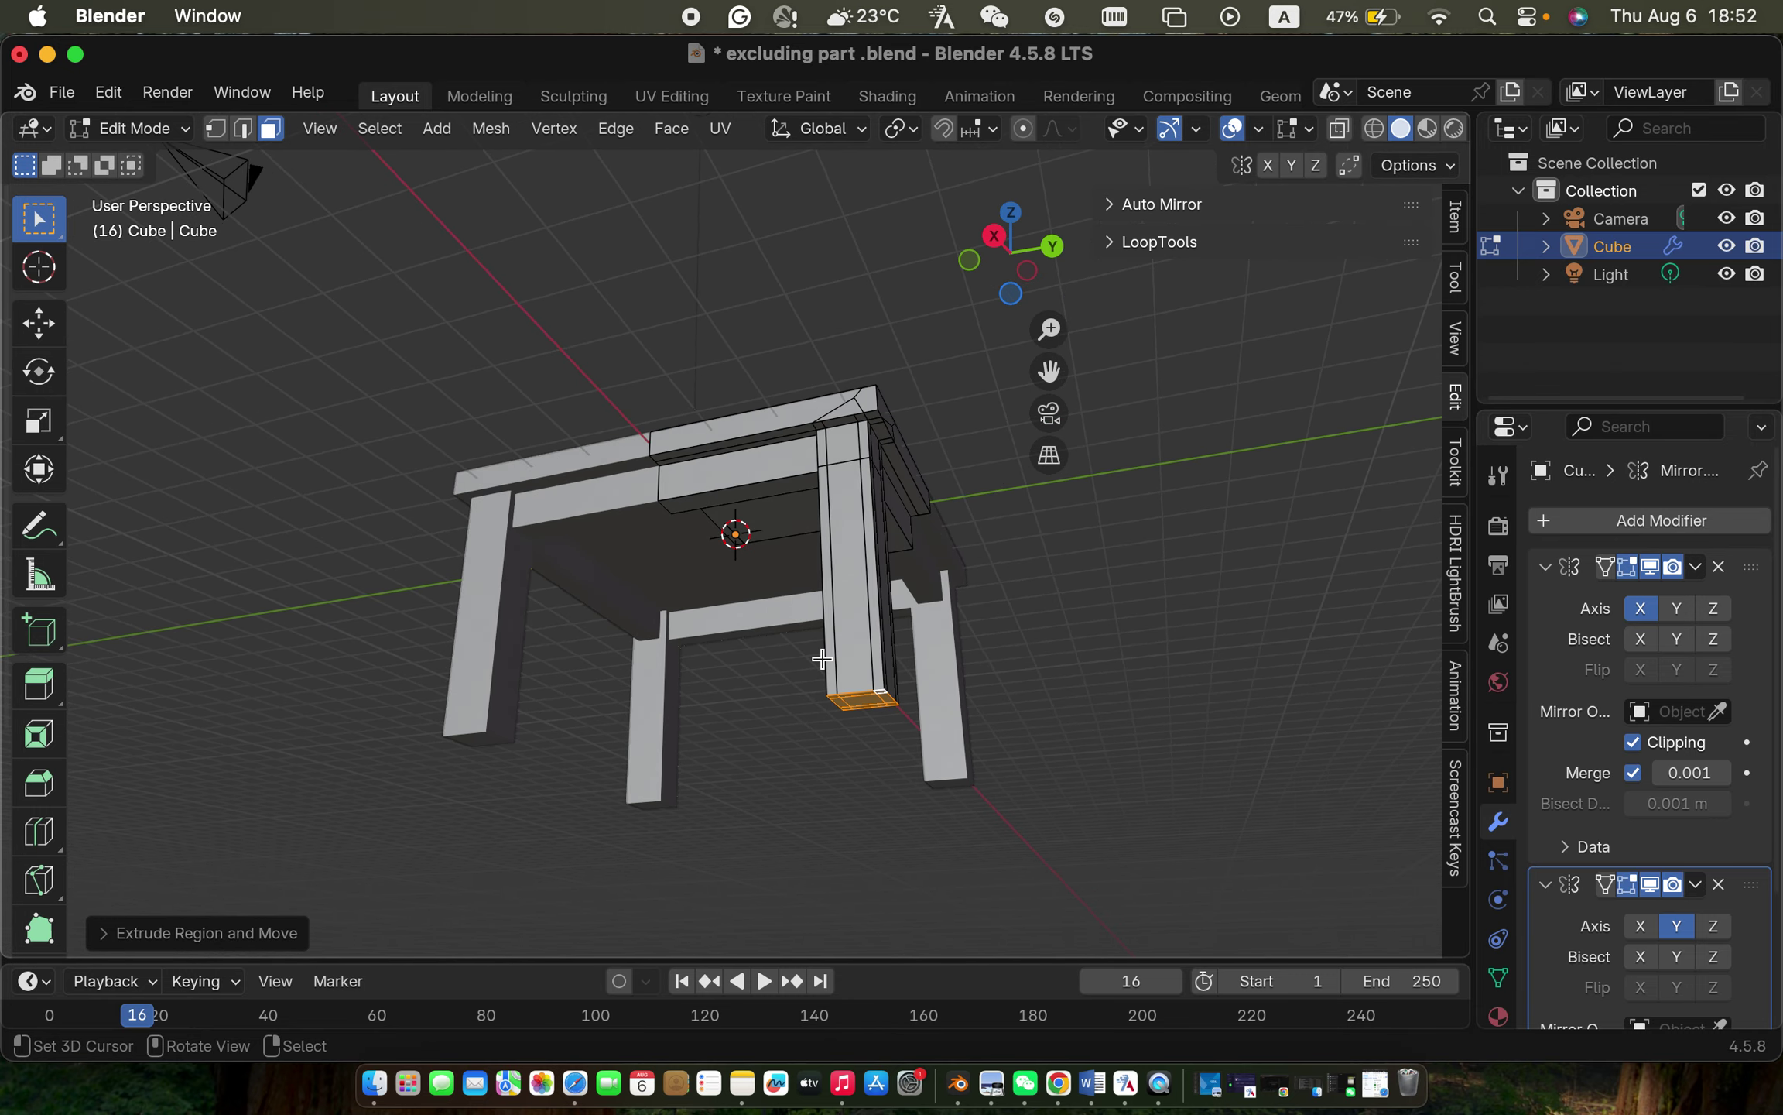
left_click(849, 582, "shift")
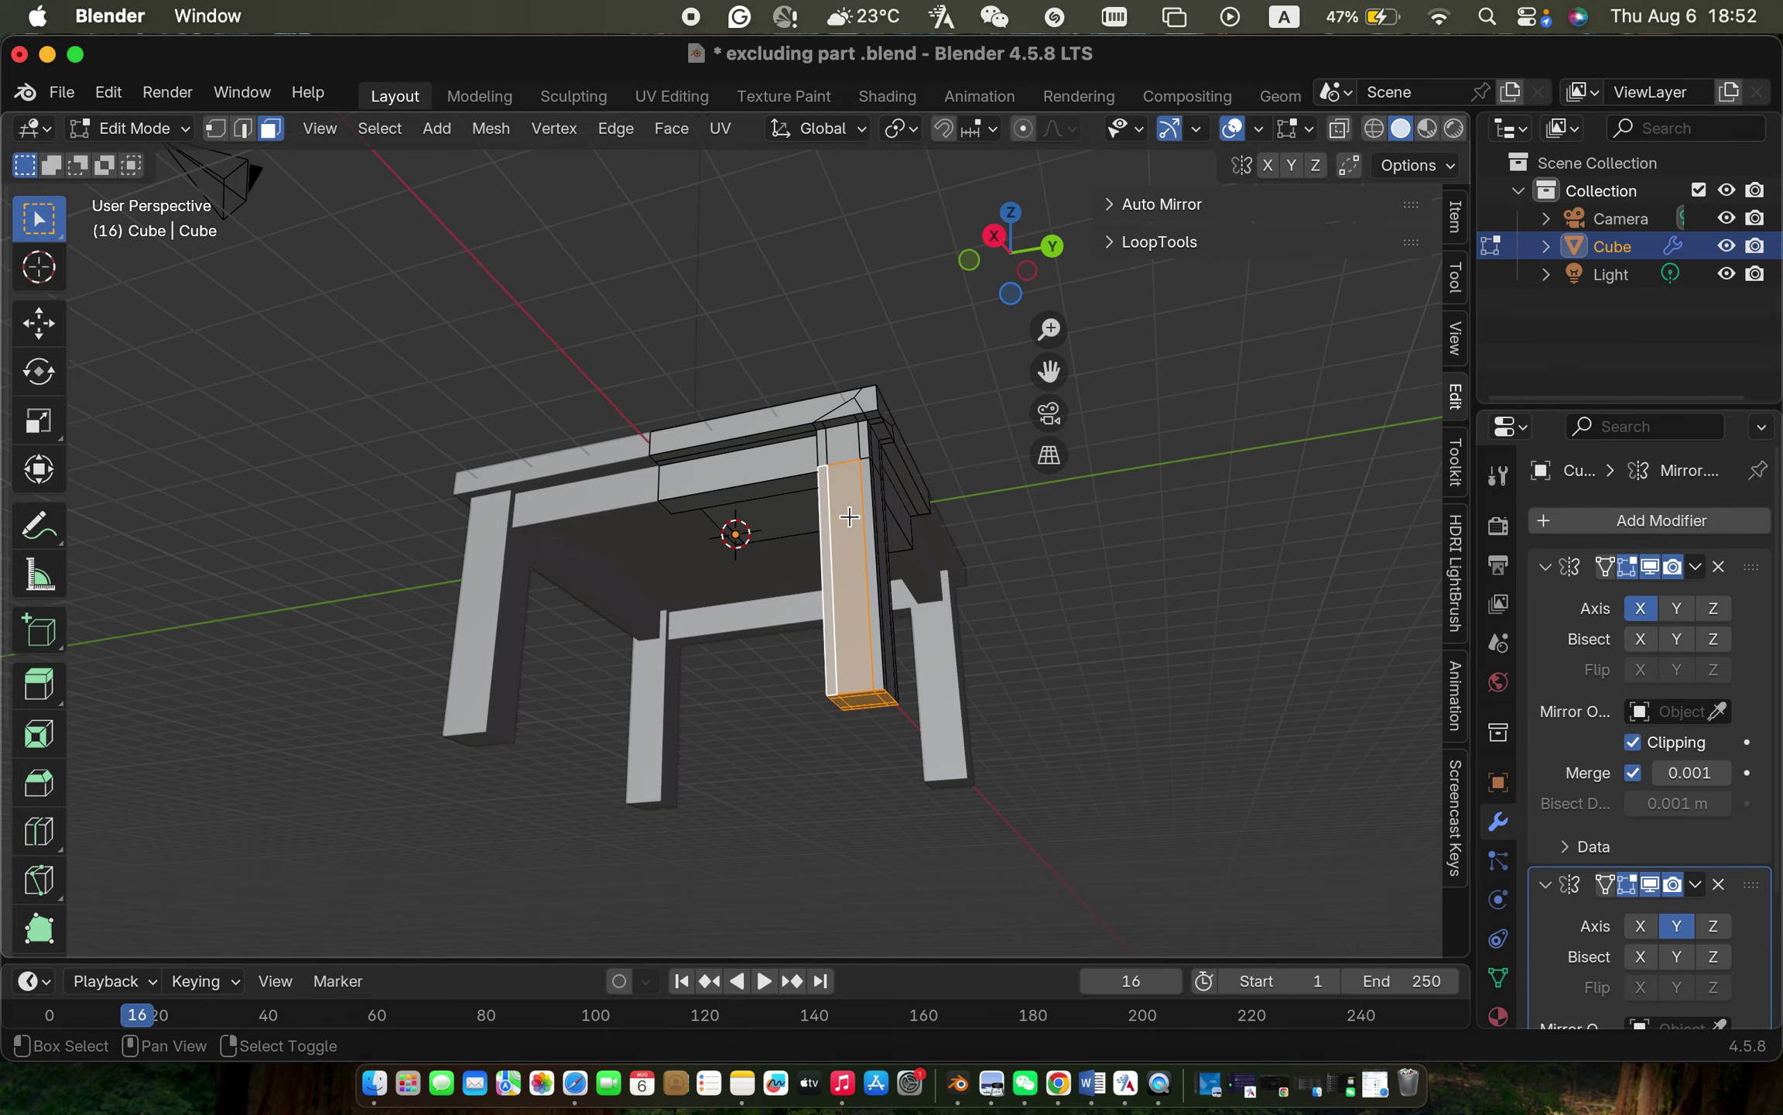
left_click(875, 516, "shift")
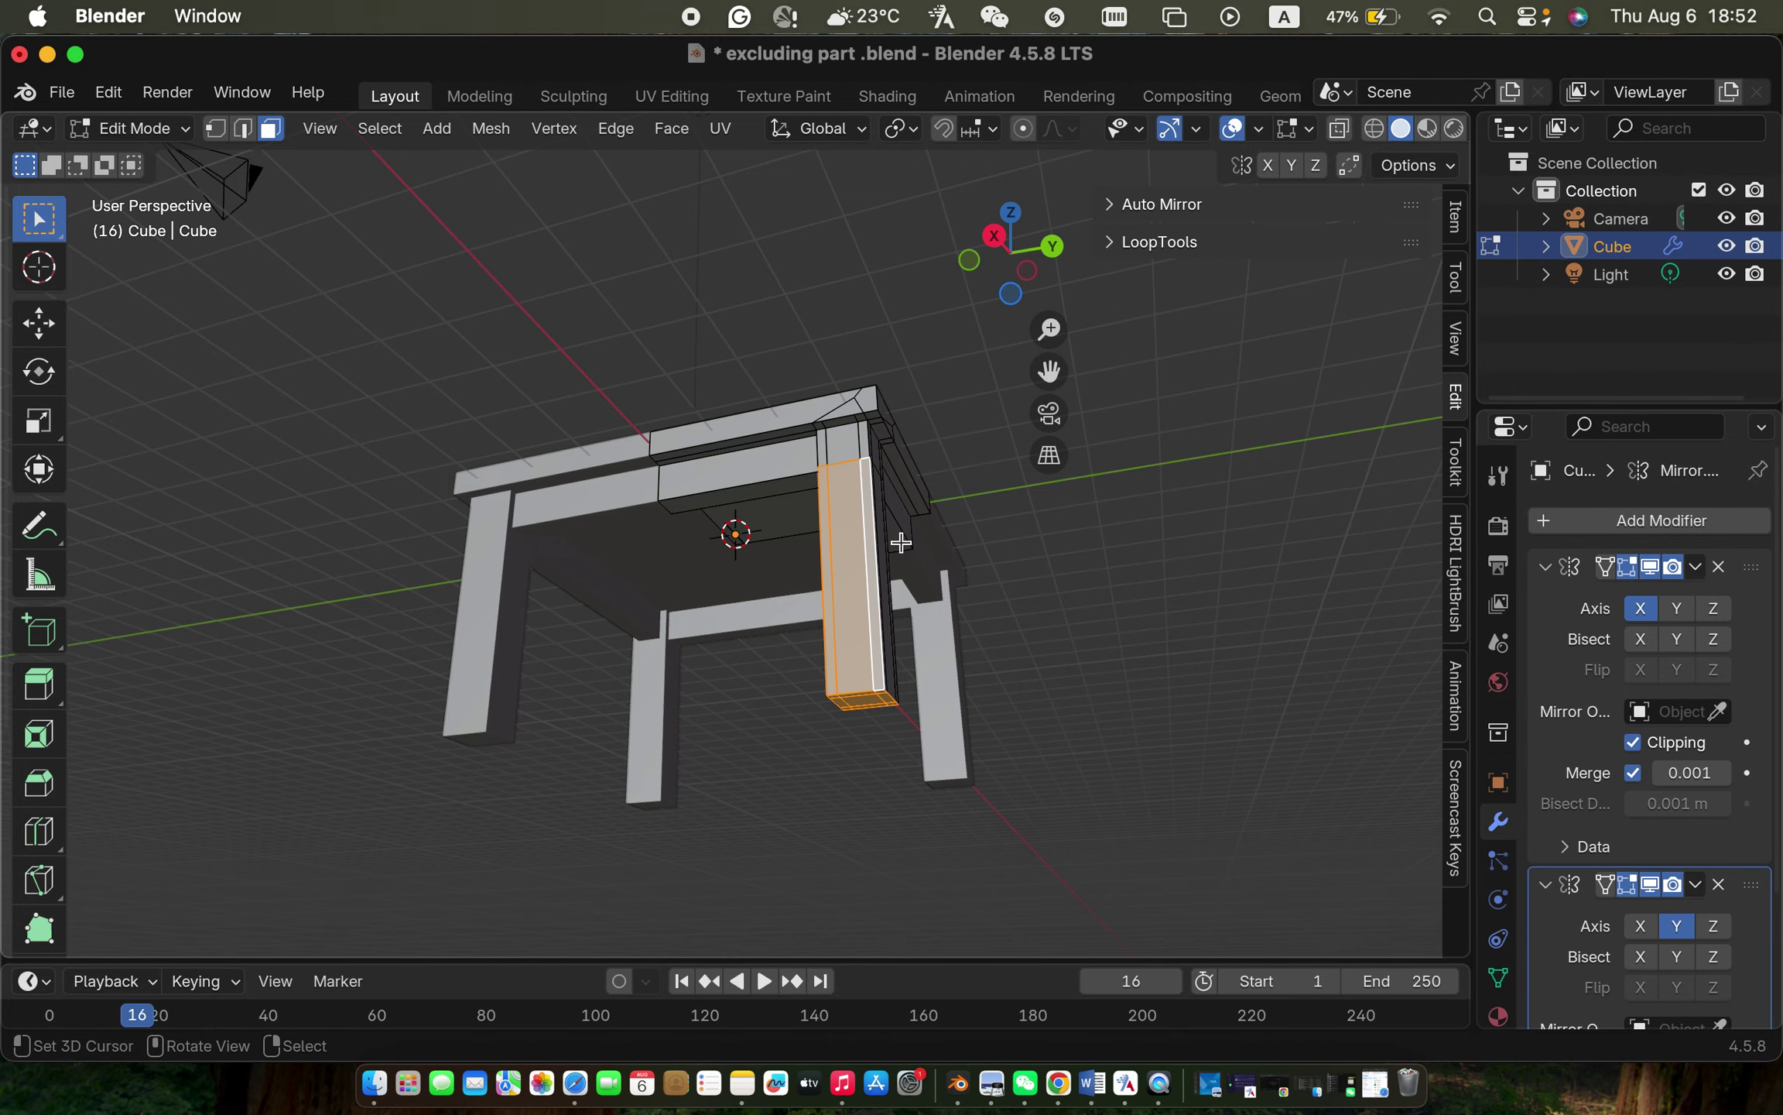
scroll(900, 542, "left", 10)
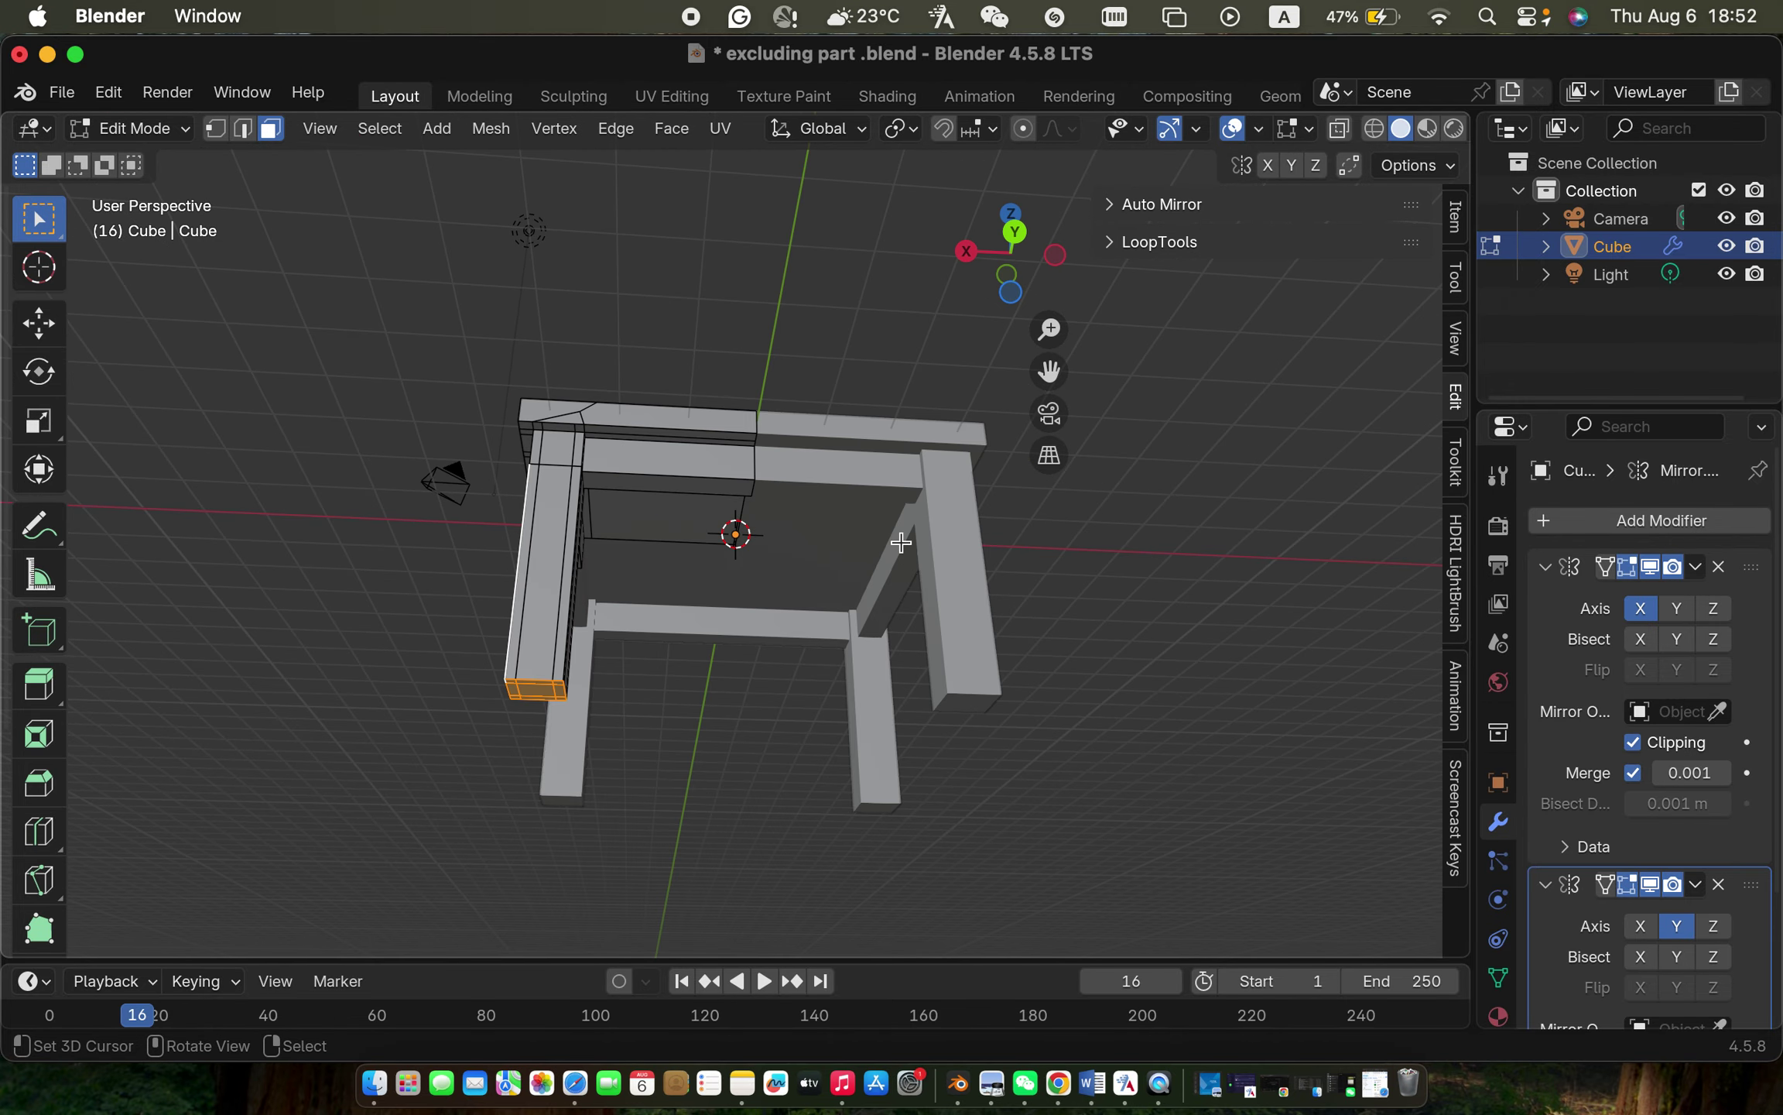
left_click(533, 537, "shift")
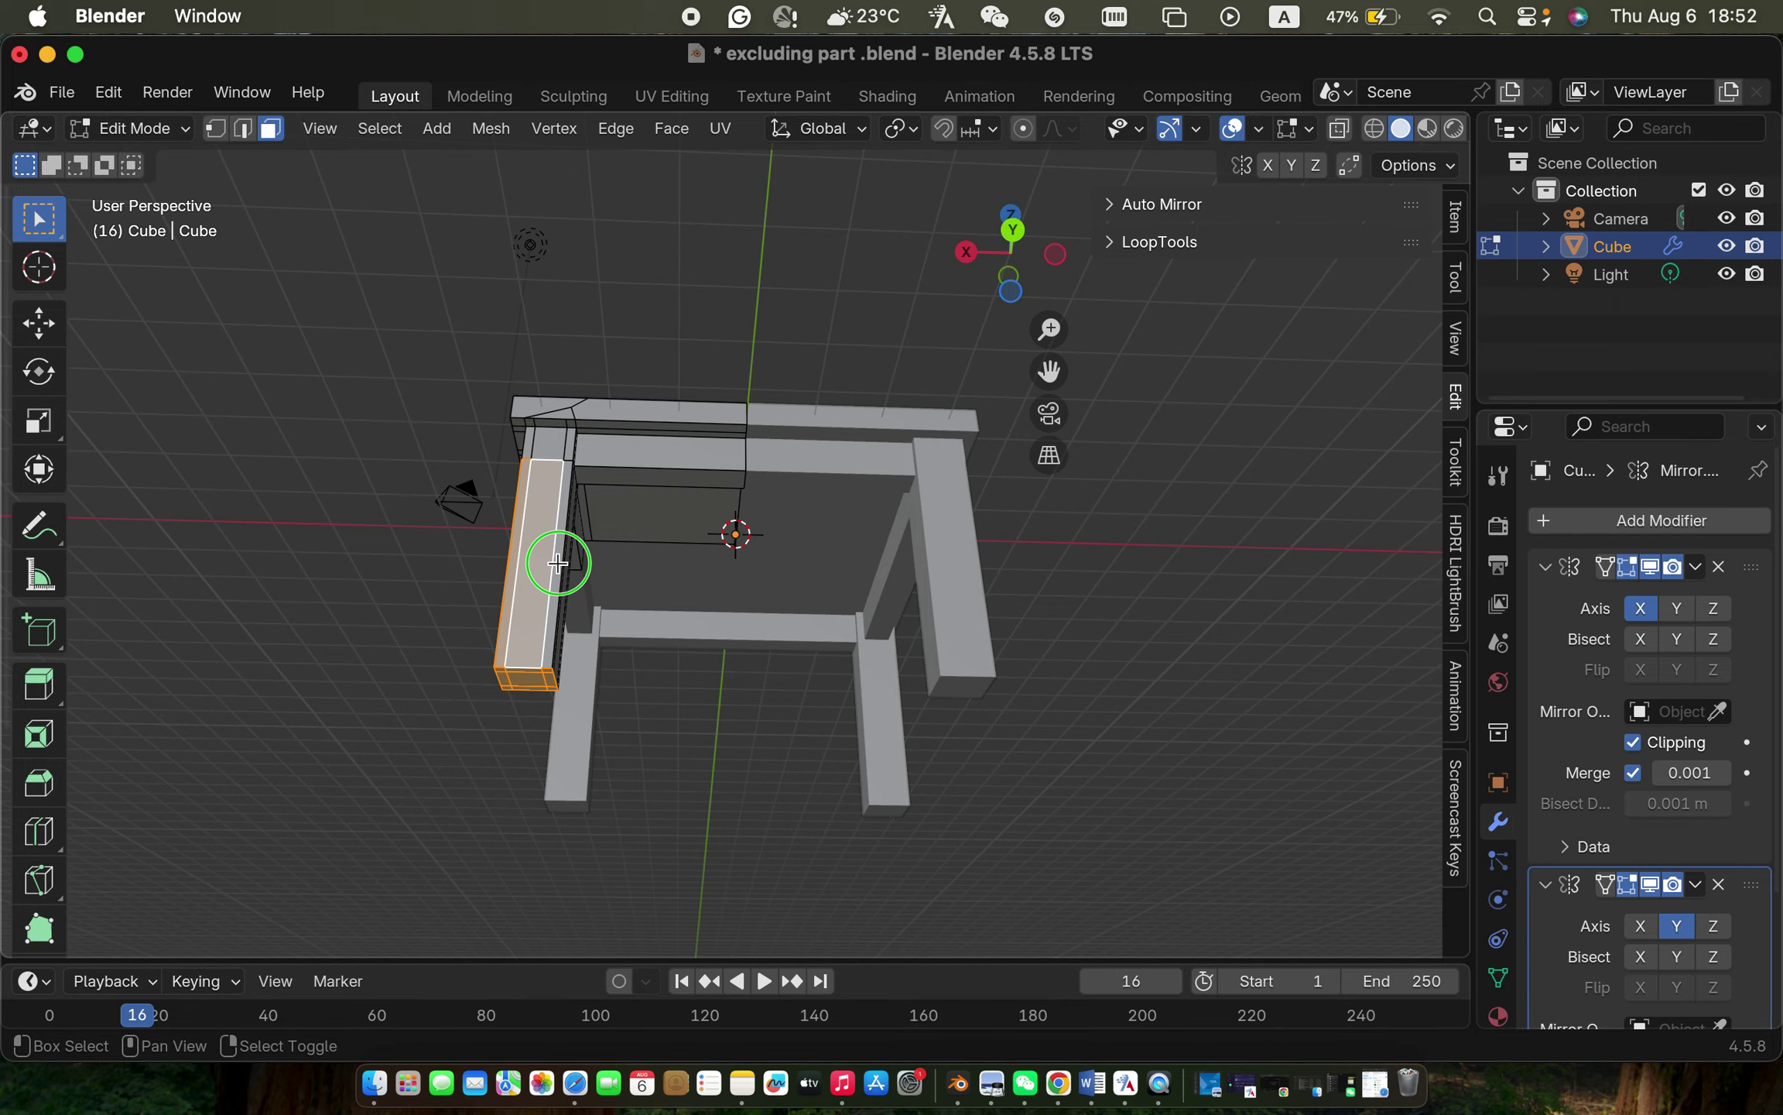
scroll(557, 563, "right", 5, "shift")
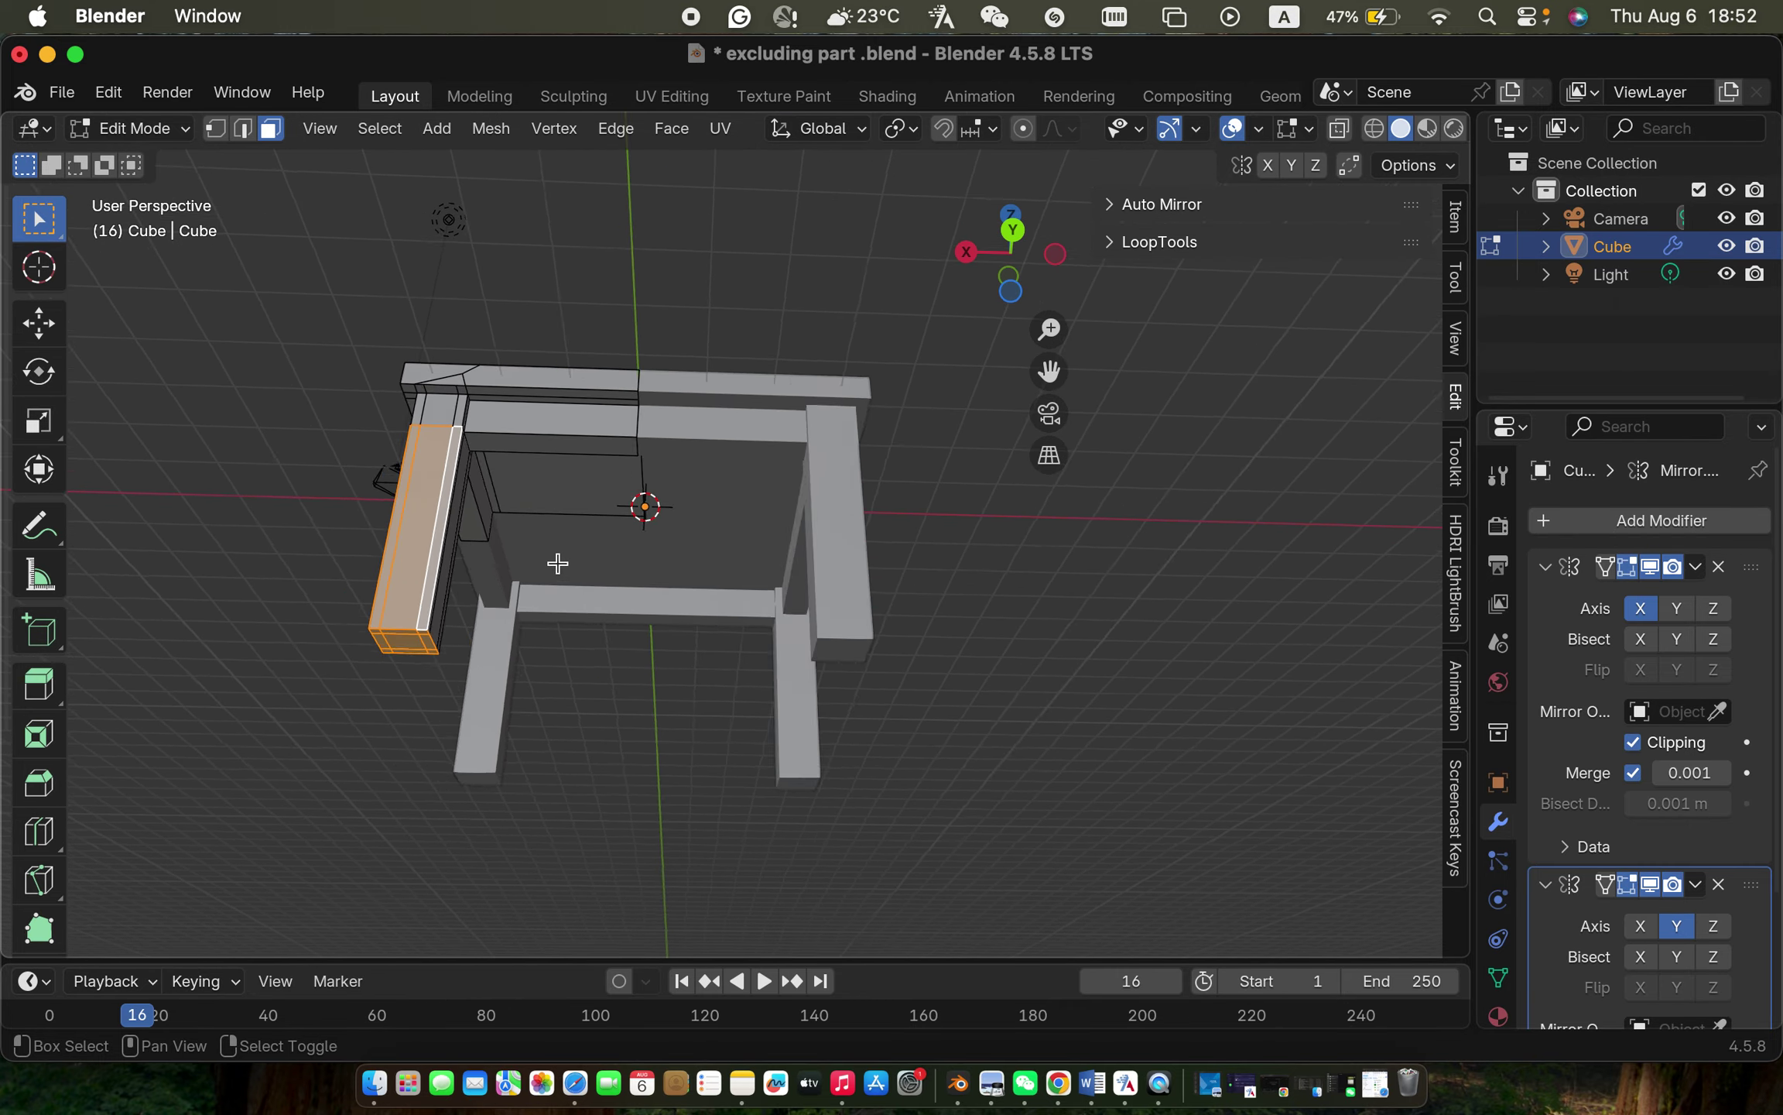
Step: Add the remaining long faces around the corner leg, including the narrow inner strips, to the selection
scroll(557, 563, "right", 15)
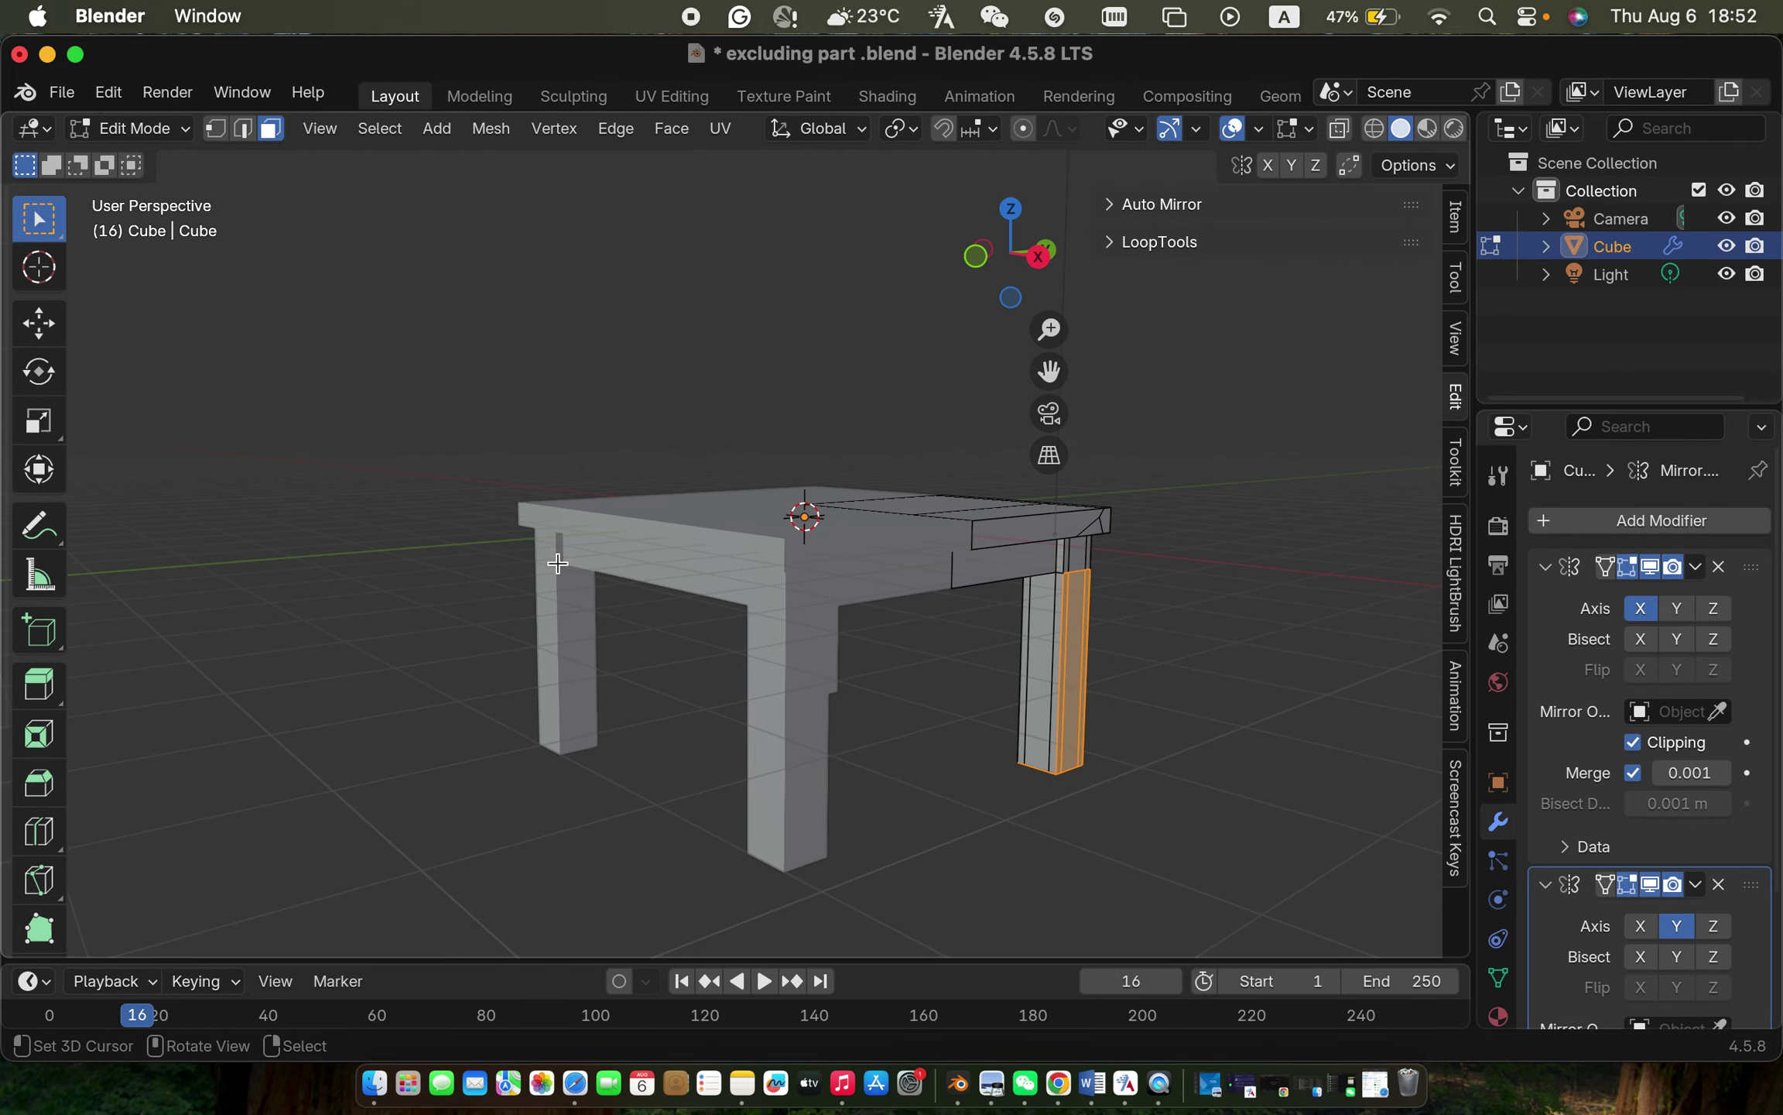
scroll(557, 563, "up", 15)
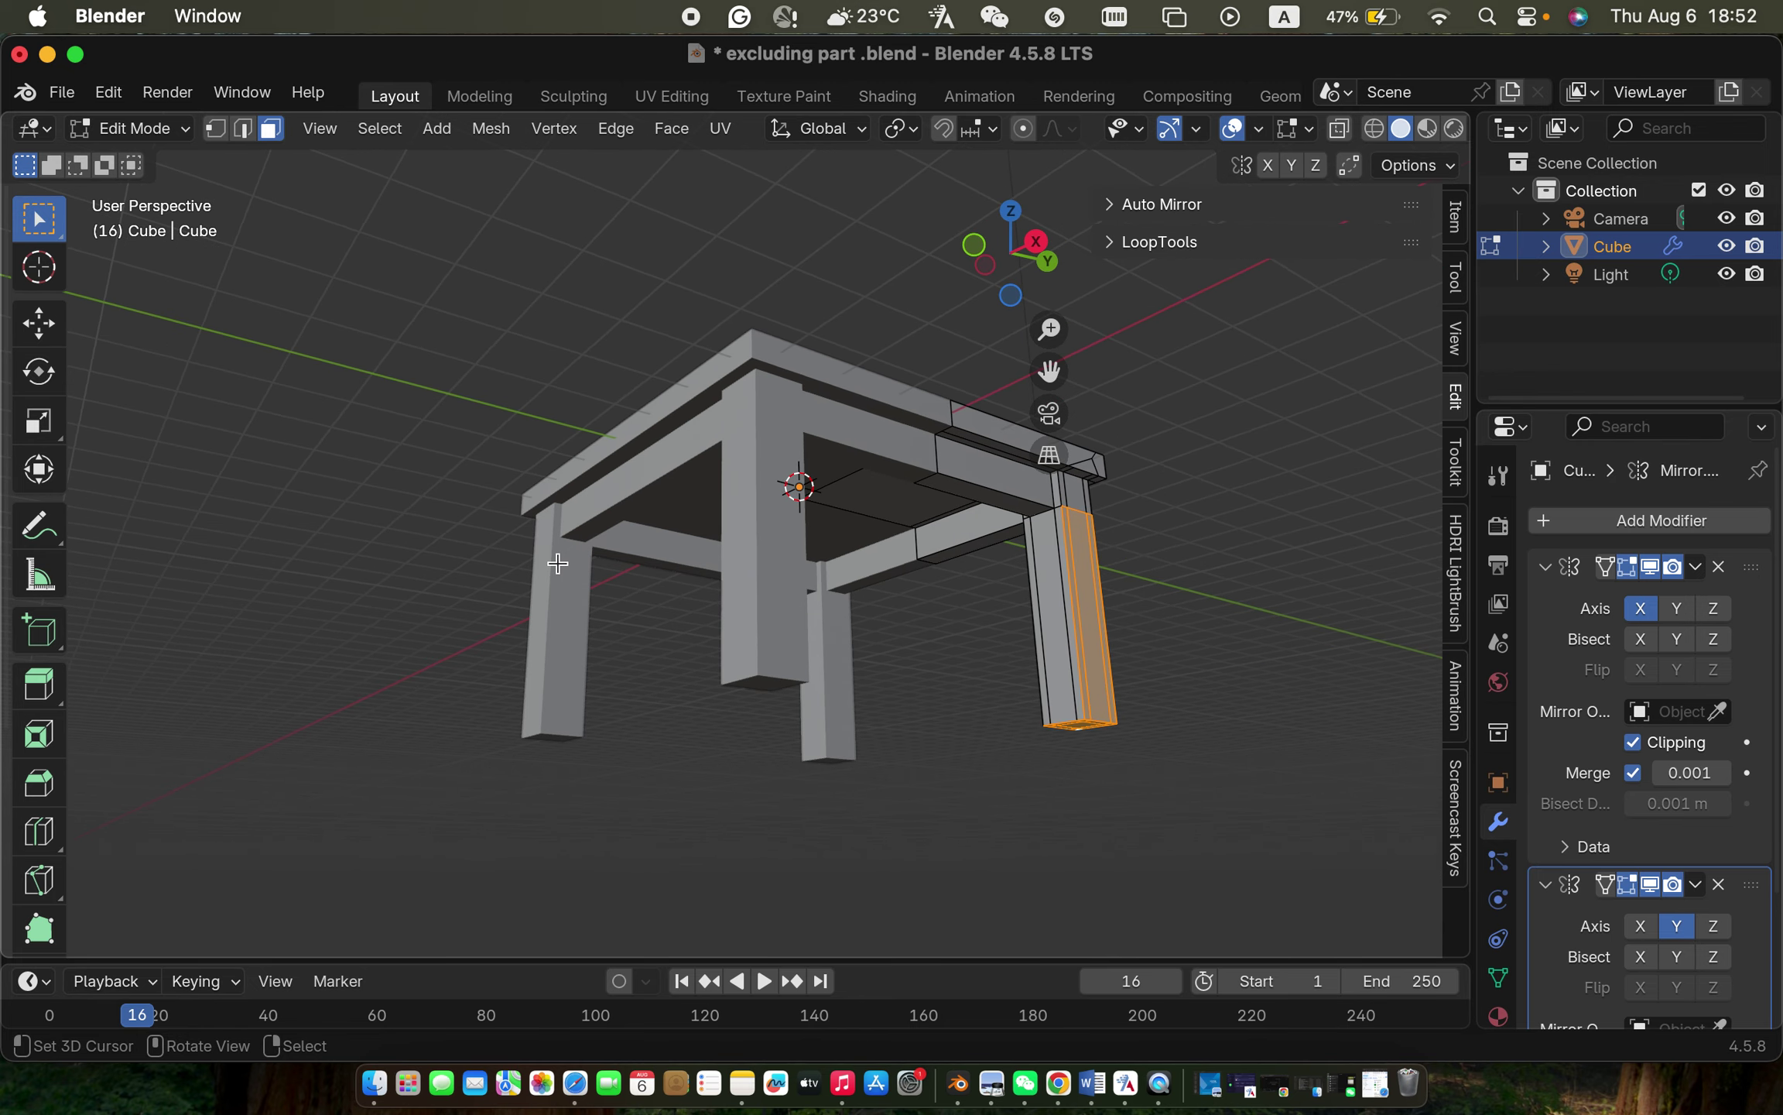
left_click(1051, 577, "shift")
left_click(1066, 571, "shift")
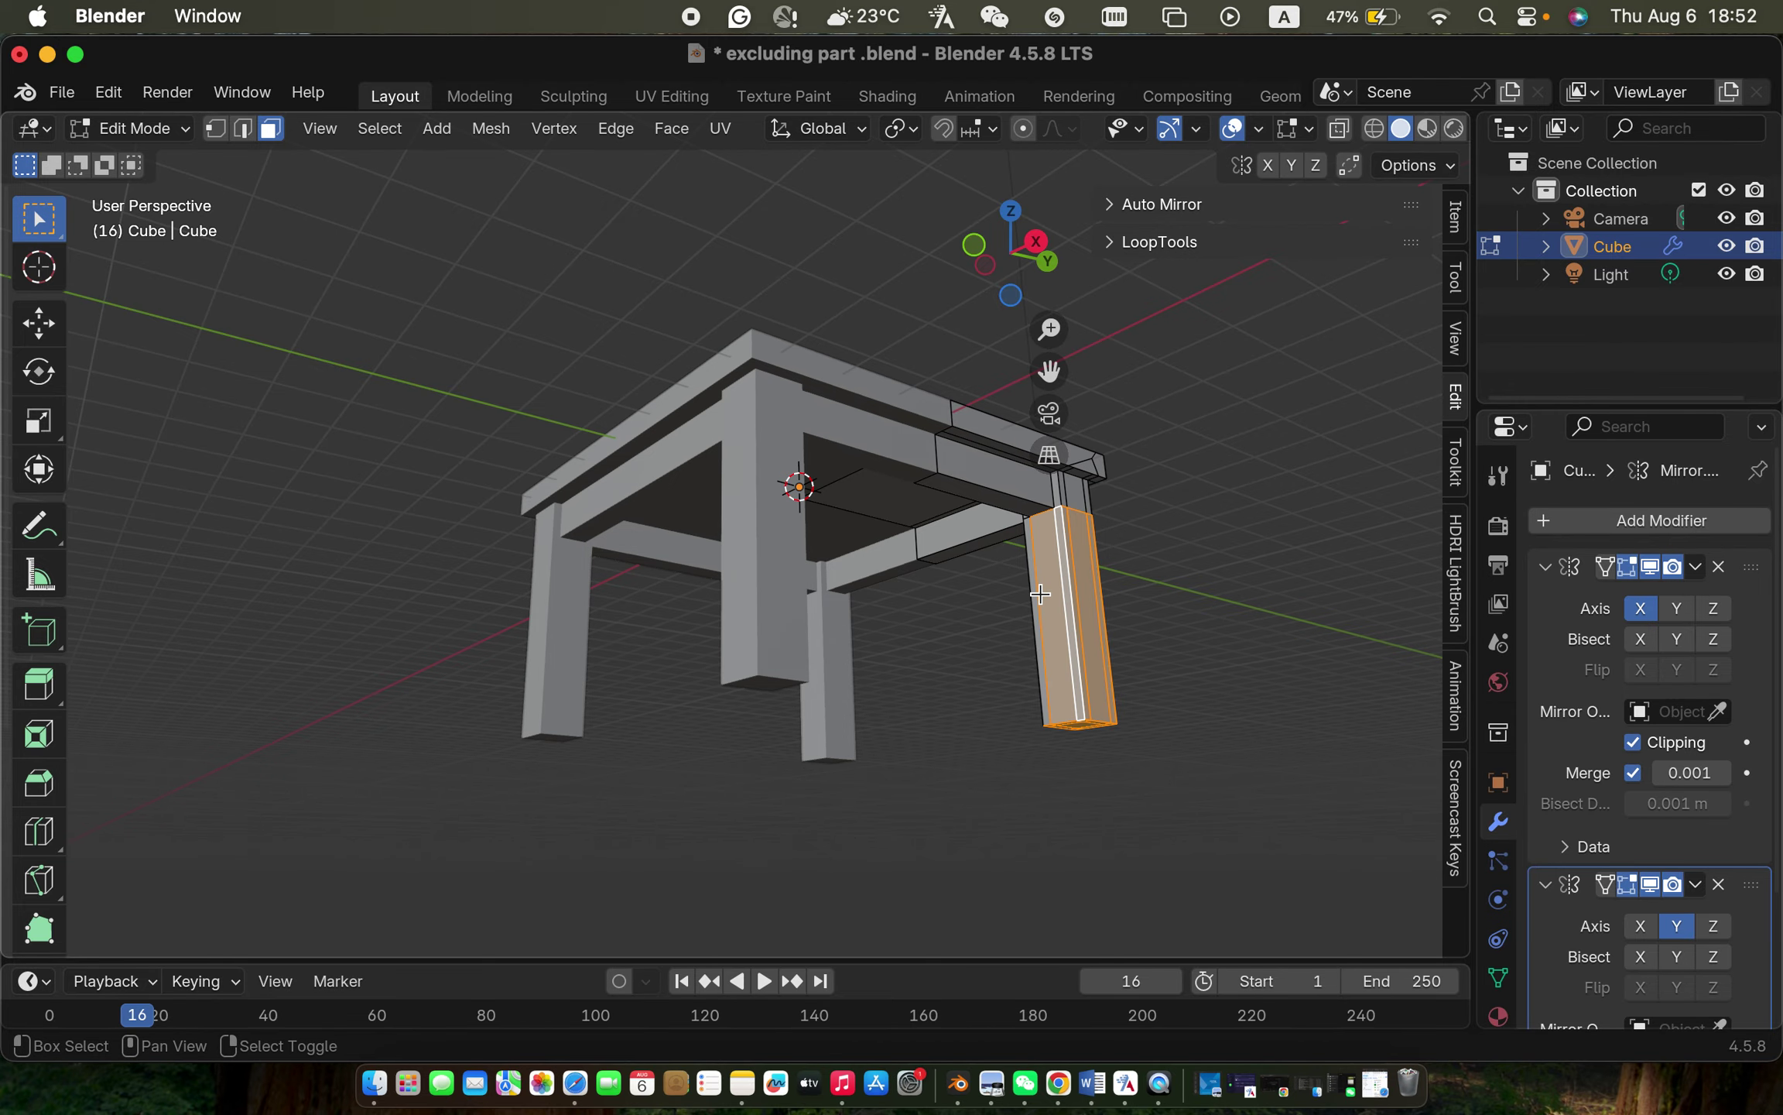
left_click(1031, 592, "shift")
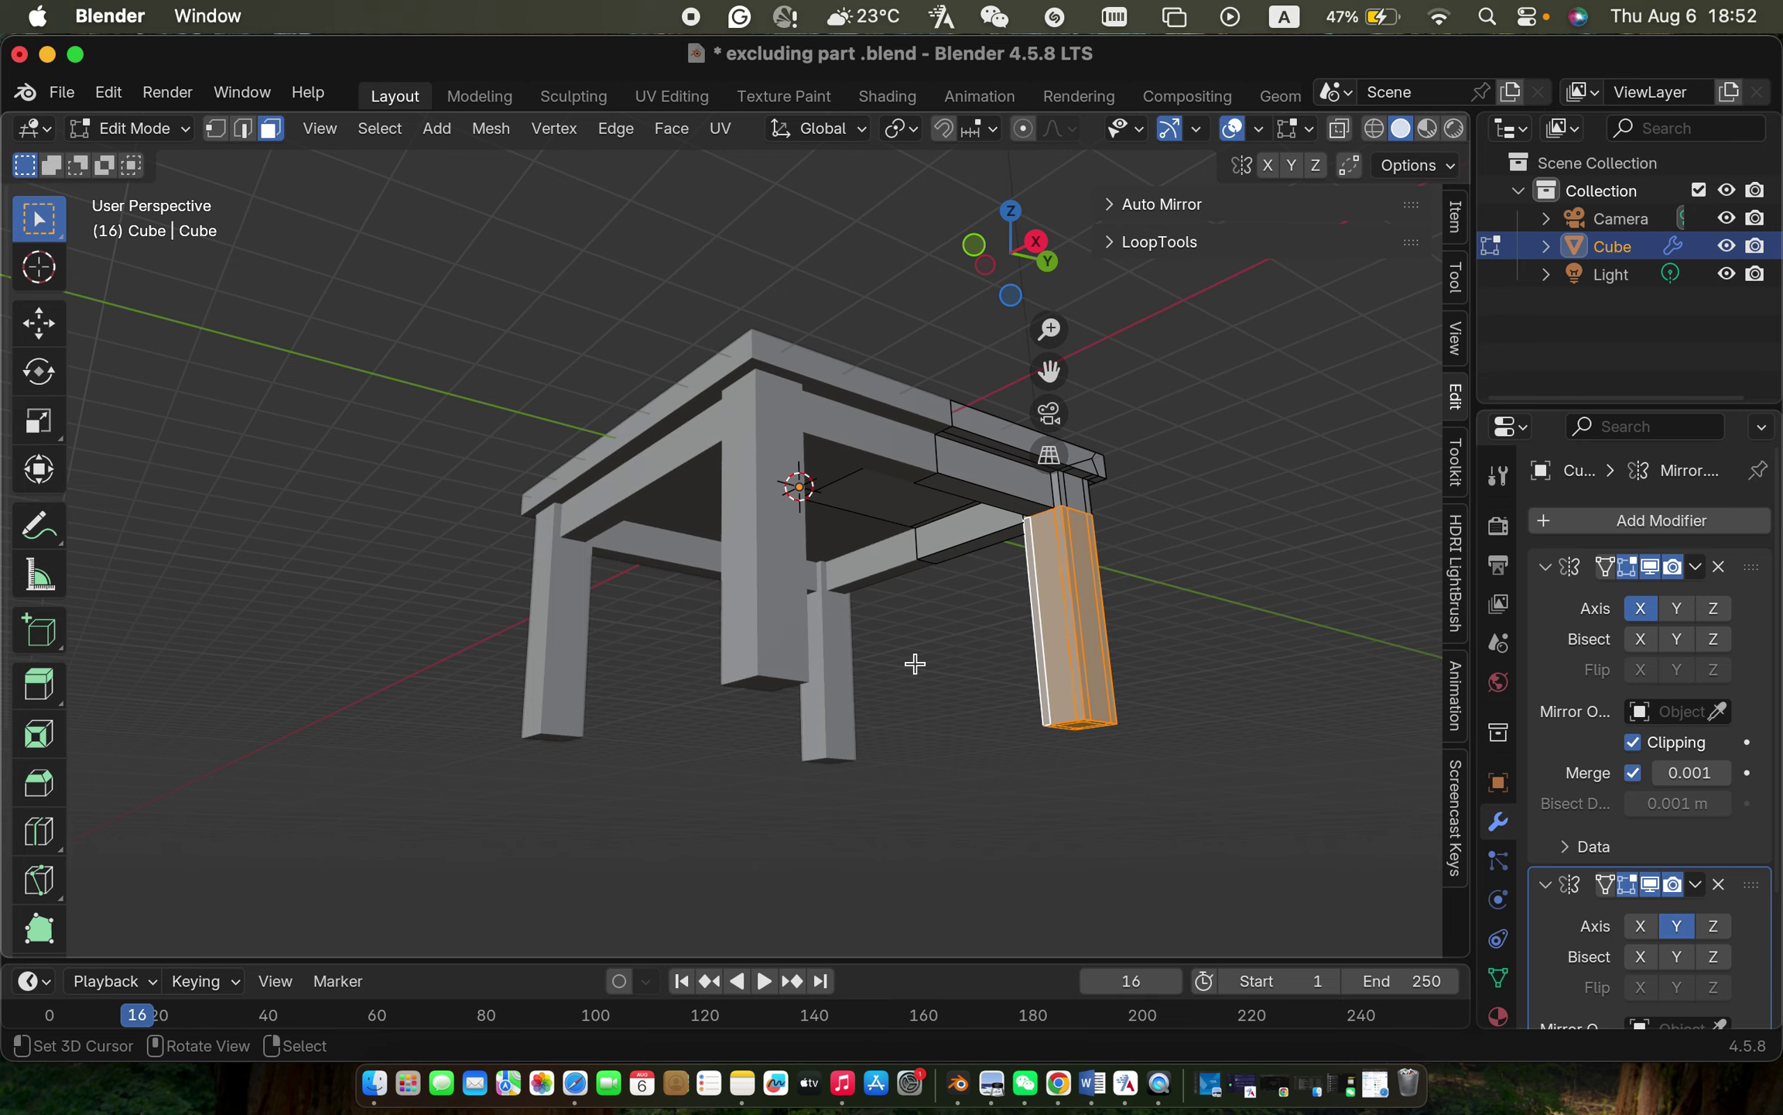
scroll(915, 664, "left", 10)
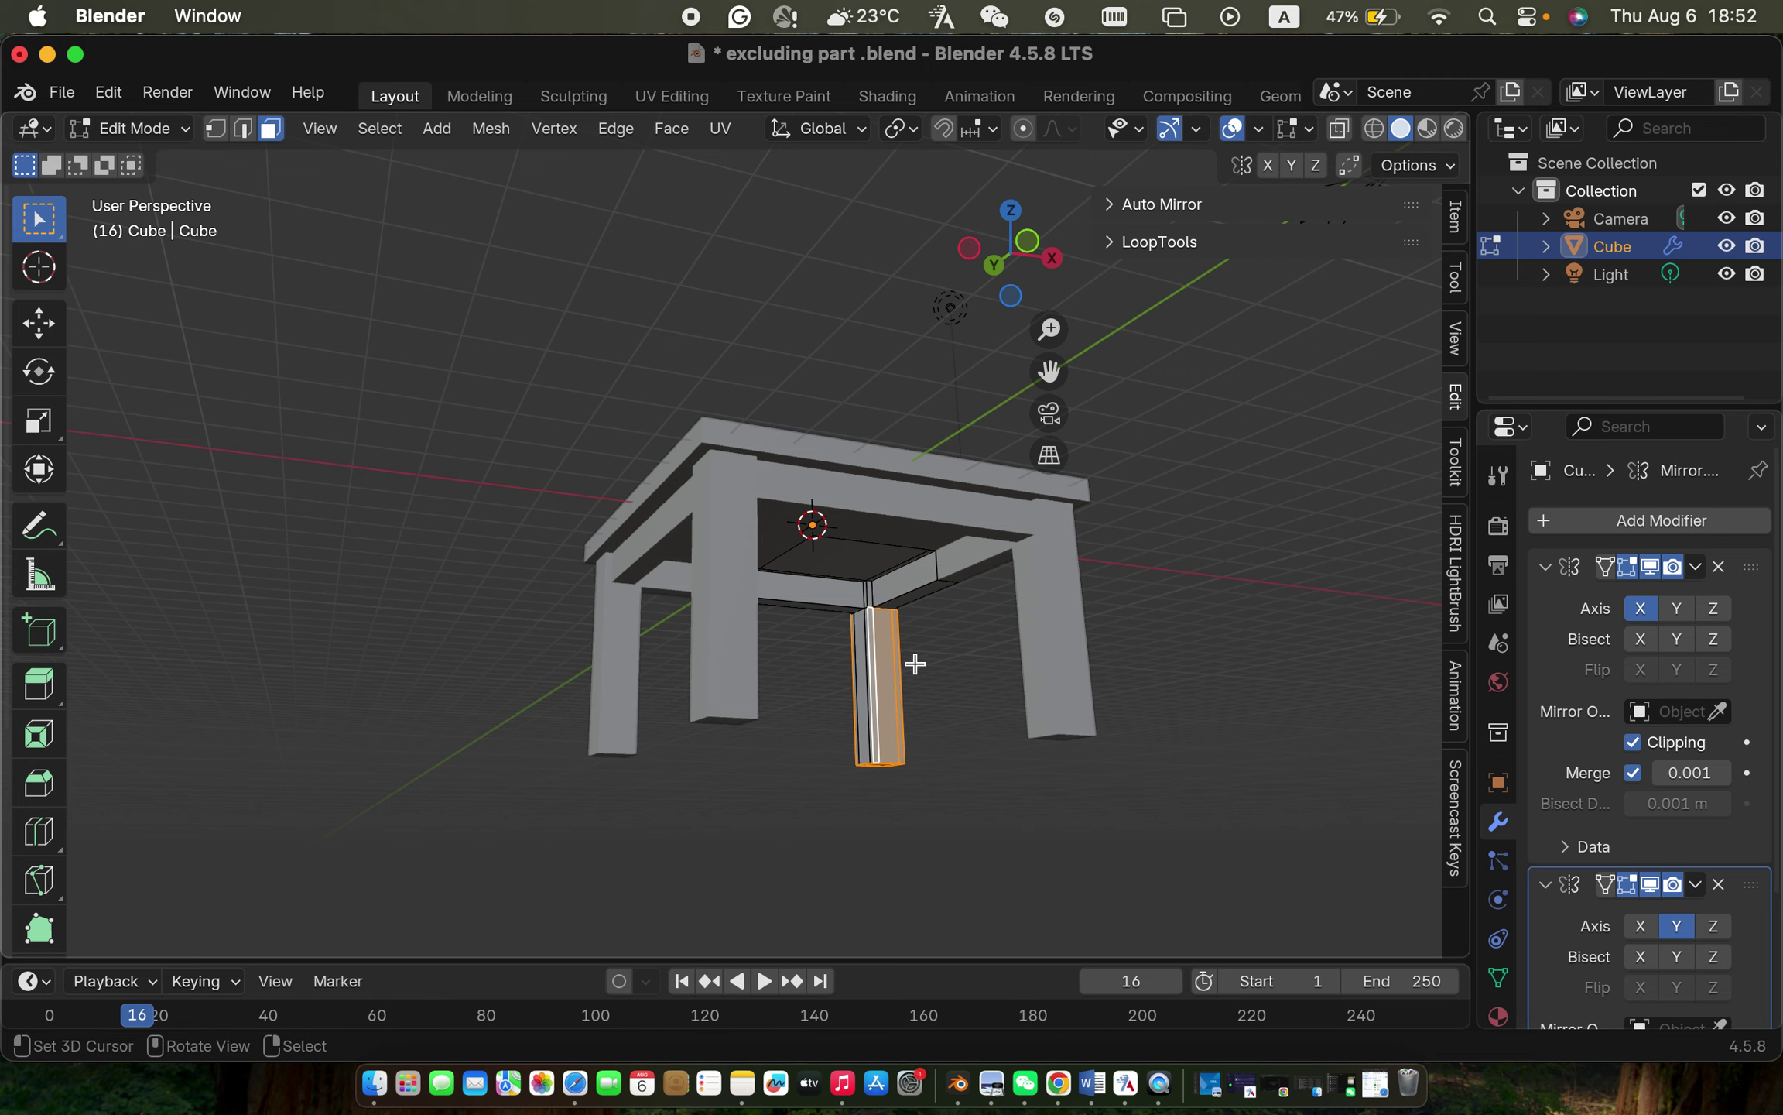
left_click(870, 654, "shift")
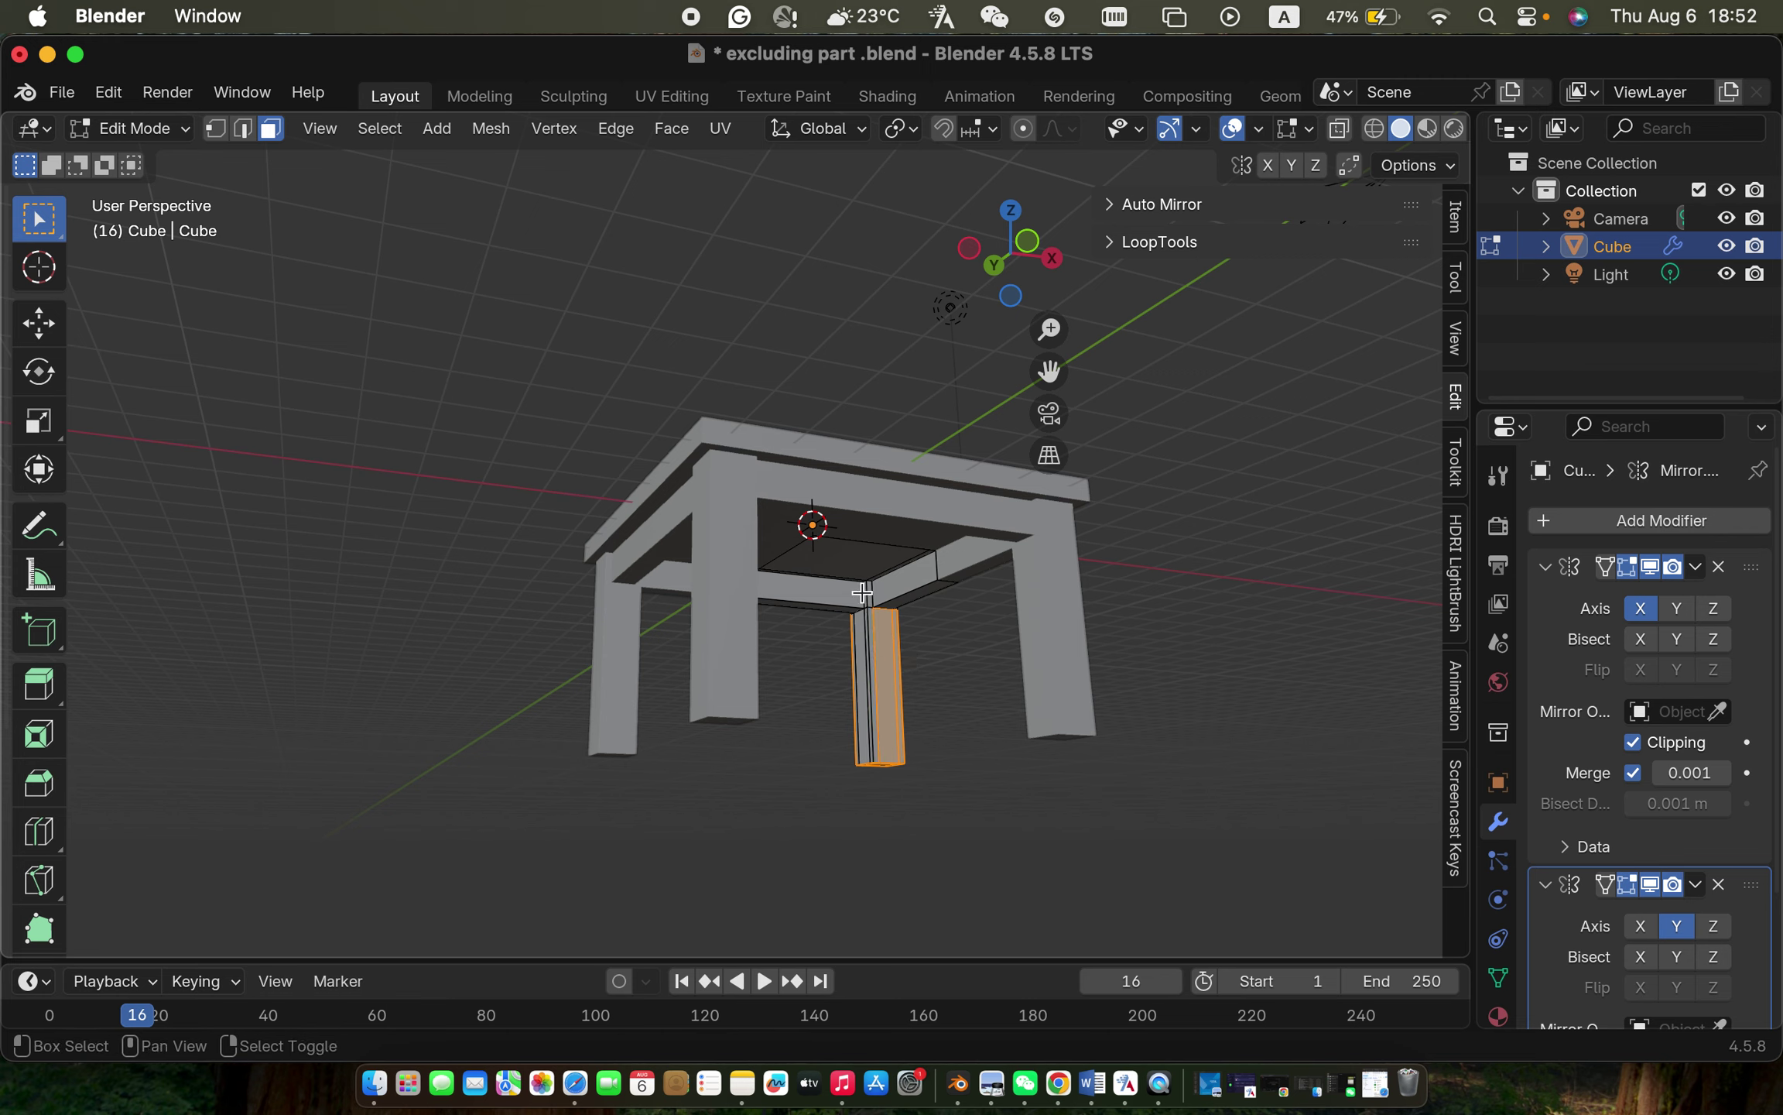
left_click(863, 636, "shift")
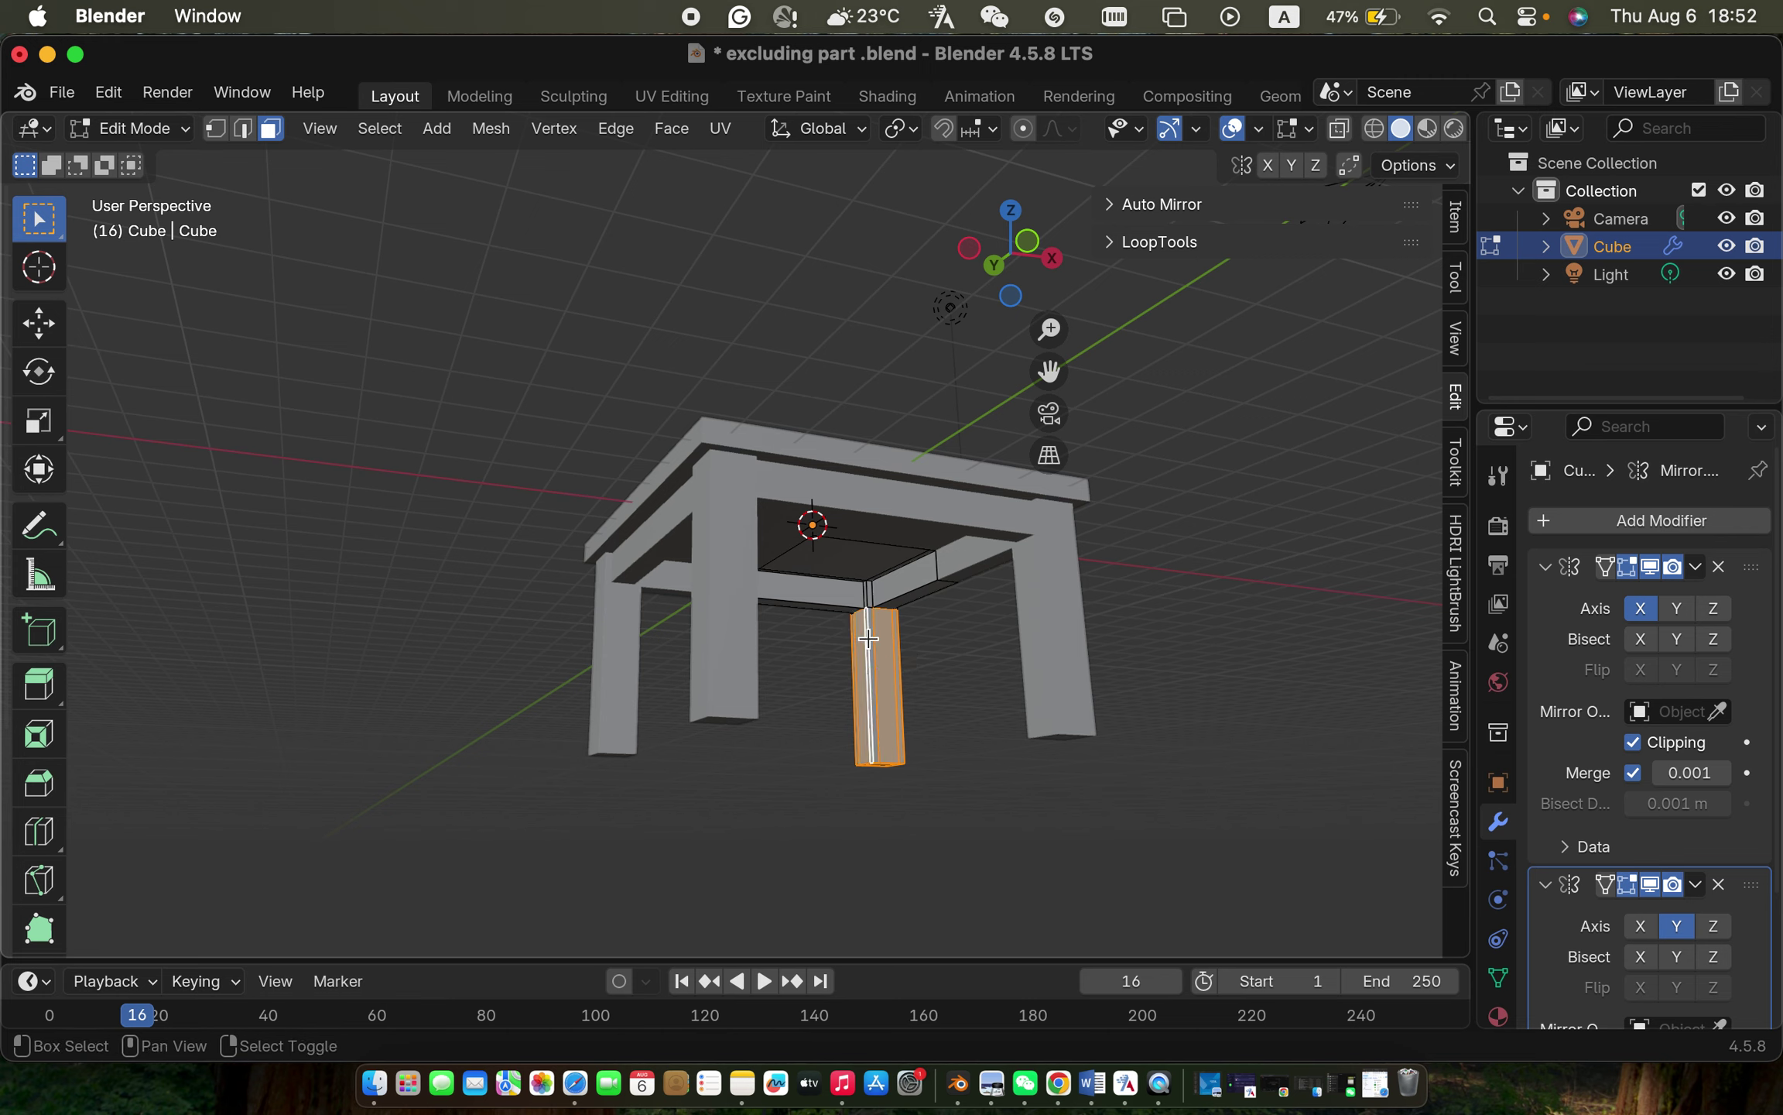
Step: Add the two inner apron faces that meet at the corner leg to the selection
left_click(870, 590, "shift")
left_click(850, 593, "shift")
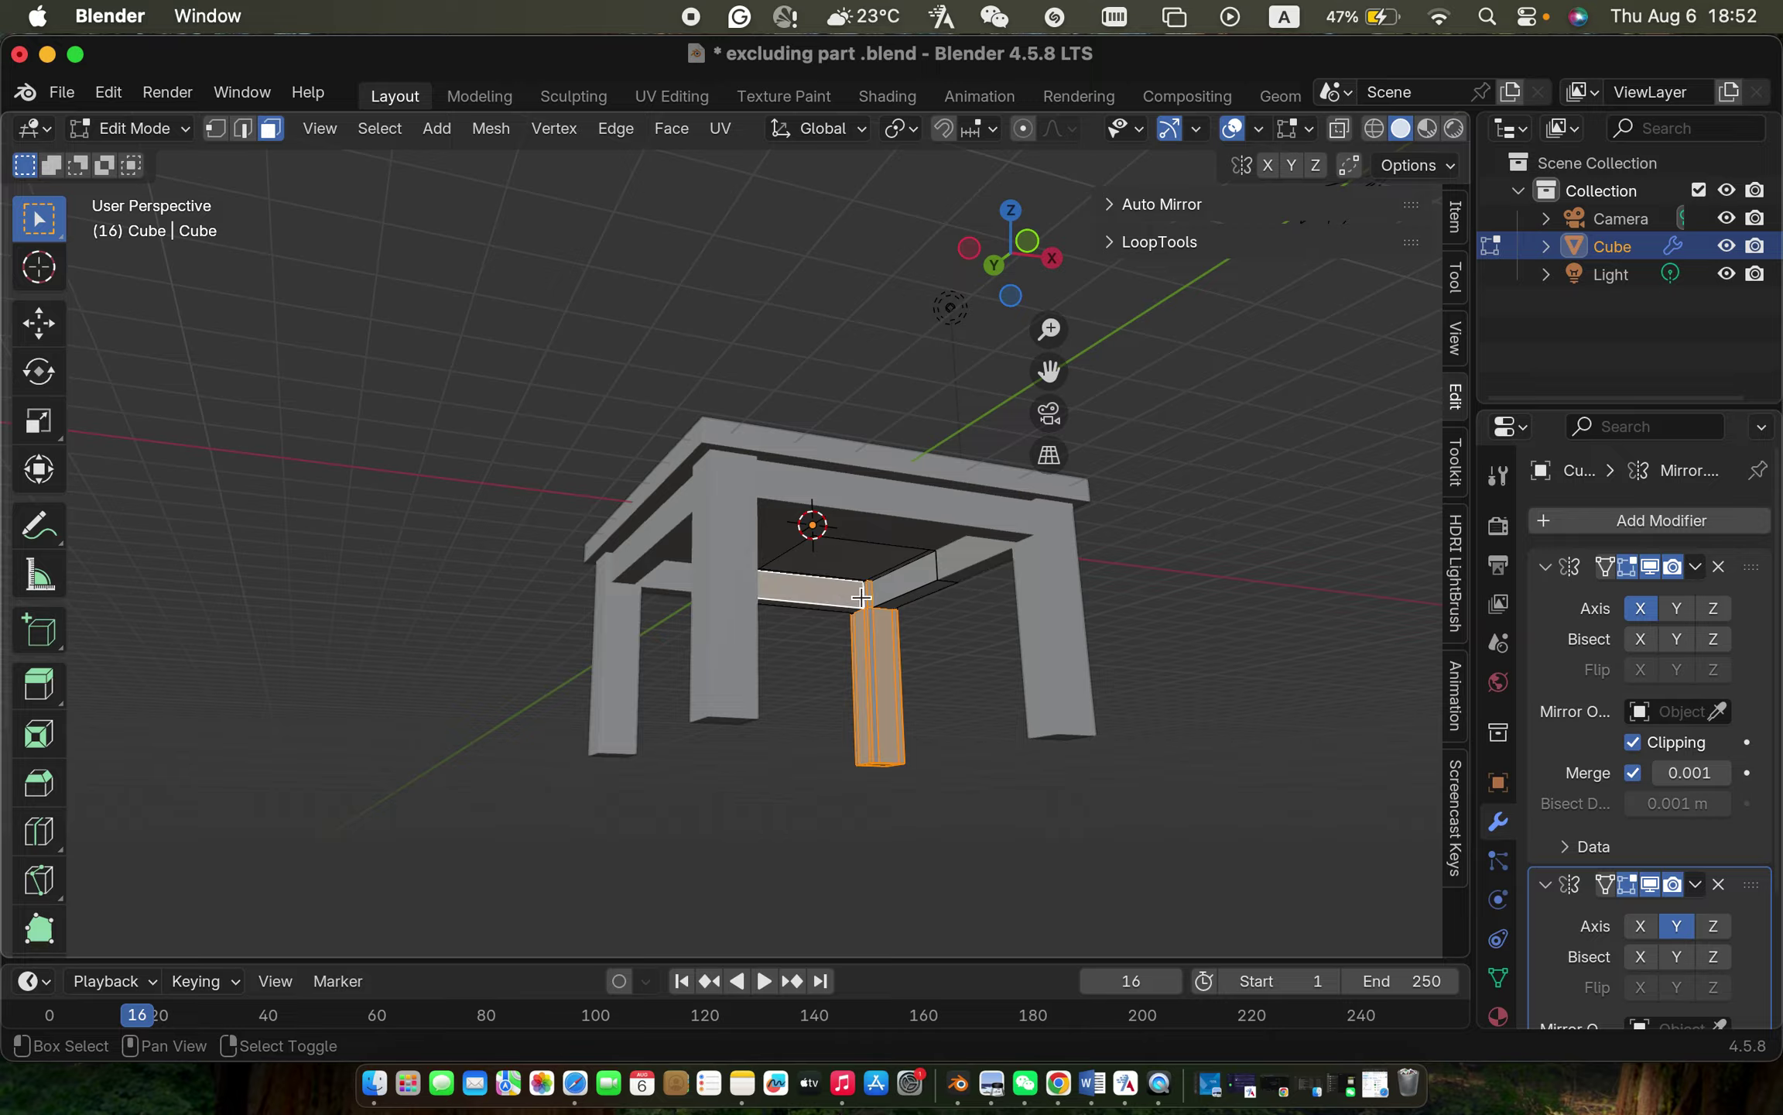
left_click(887, 592, "shift")
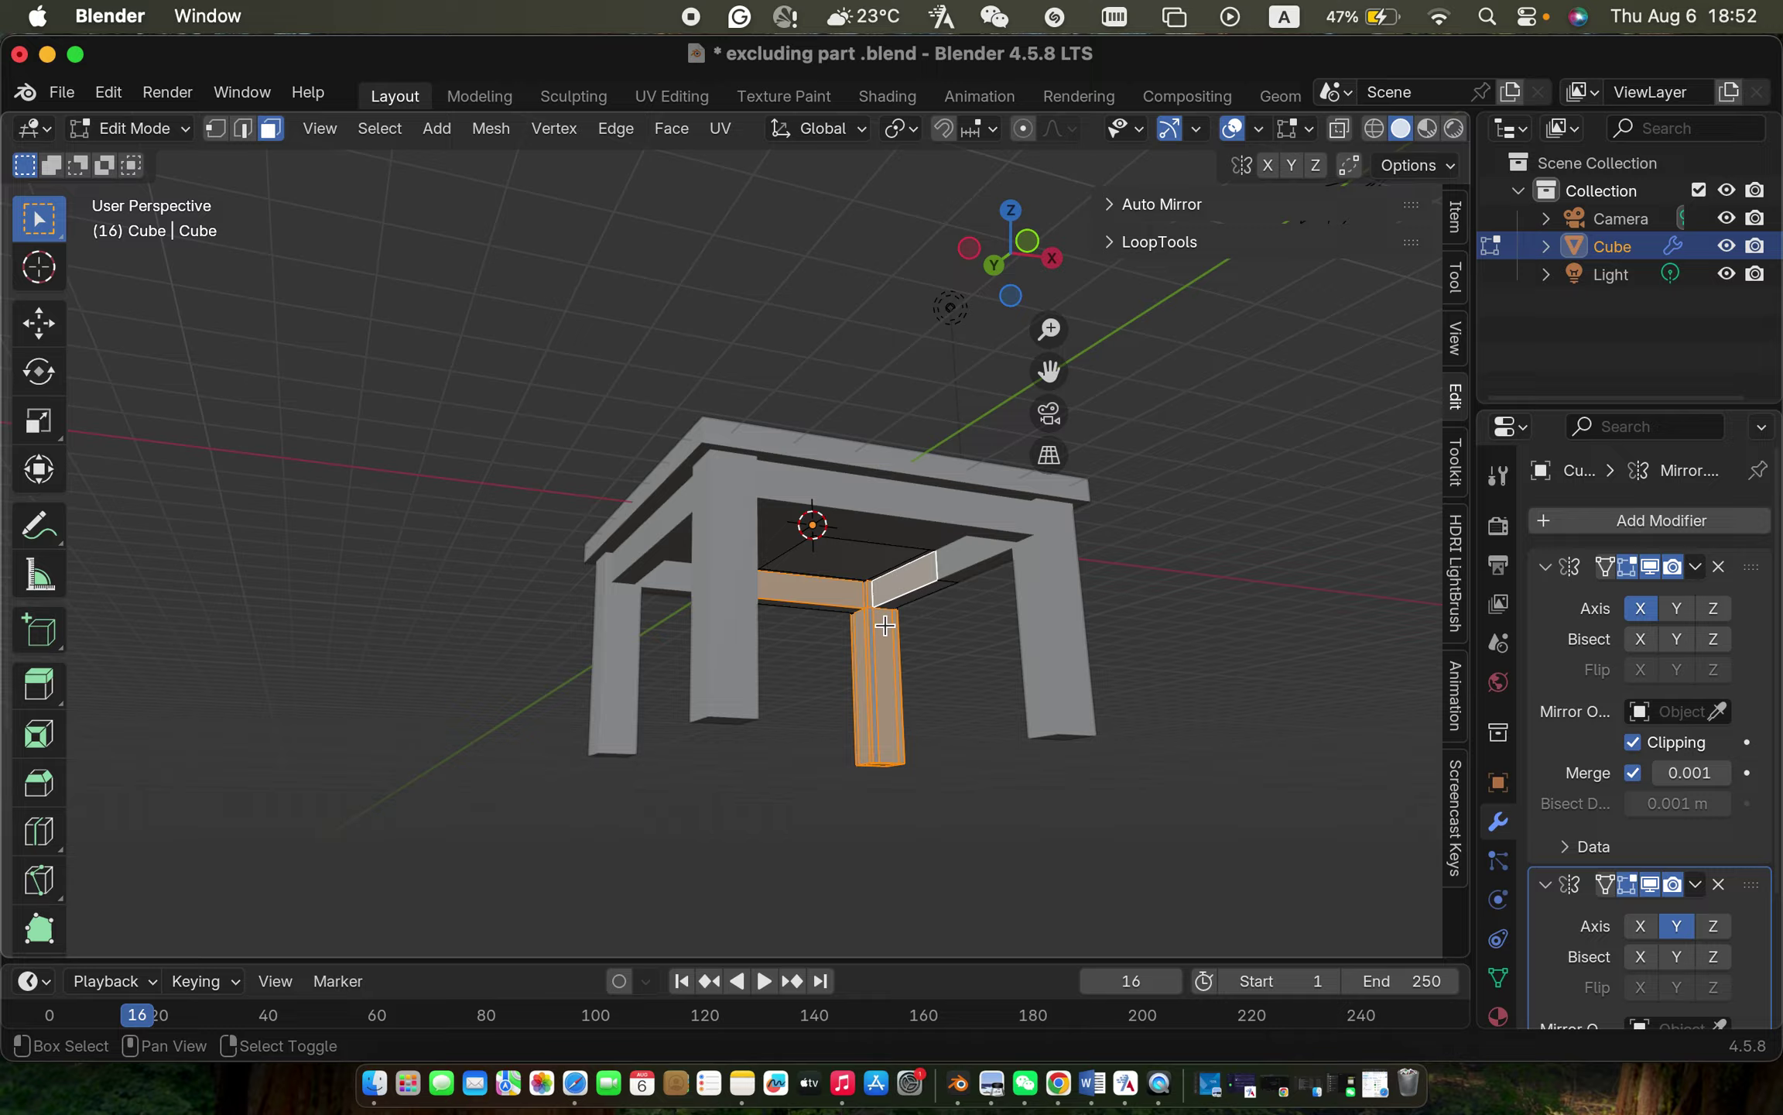
Step: Add the corner faces above the leg and the adjoining apron section's outer face and underside to the selection
scroll(884, 625, "left", 10)
scroll(885, 624, "up", 10)
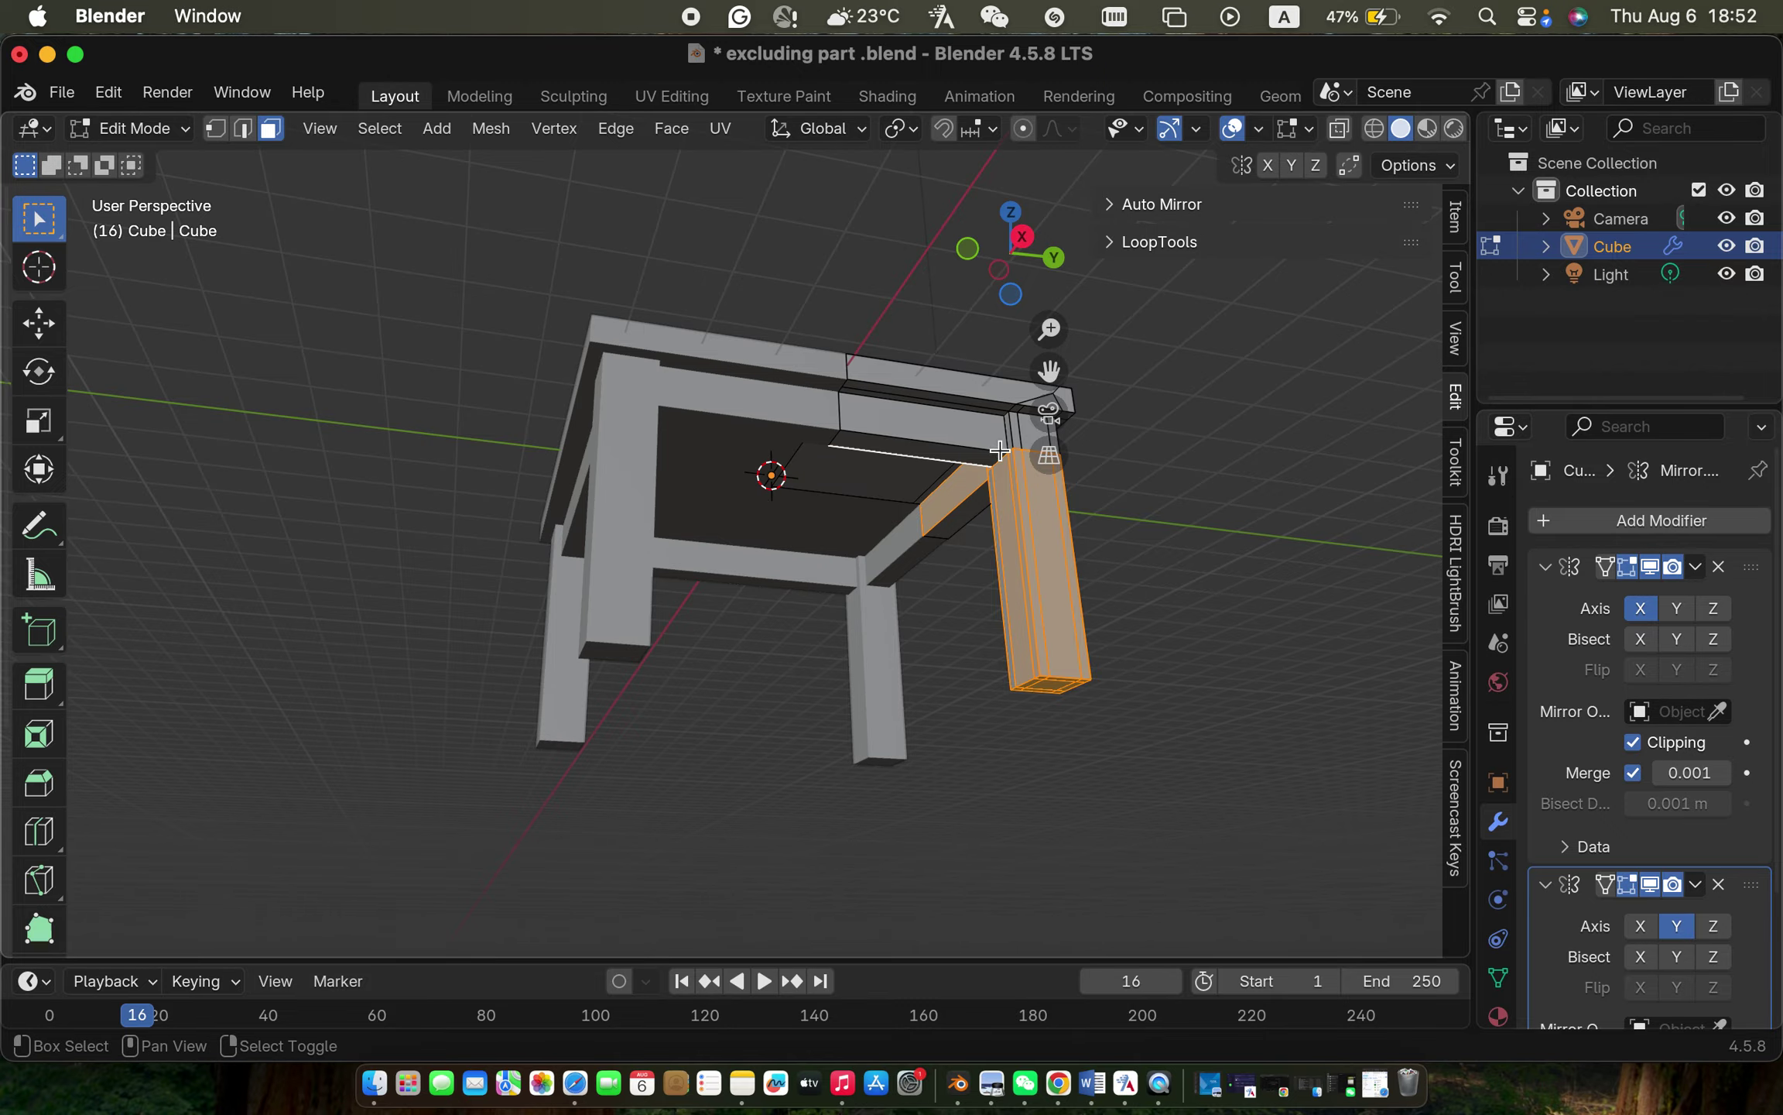
left_click(1018, 430, "shift")
left_click(1005, 435, "shift")
left_click(998, 437, "shift")
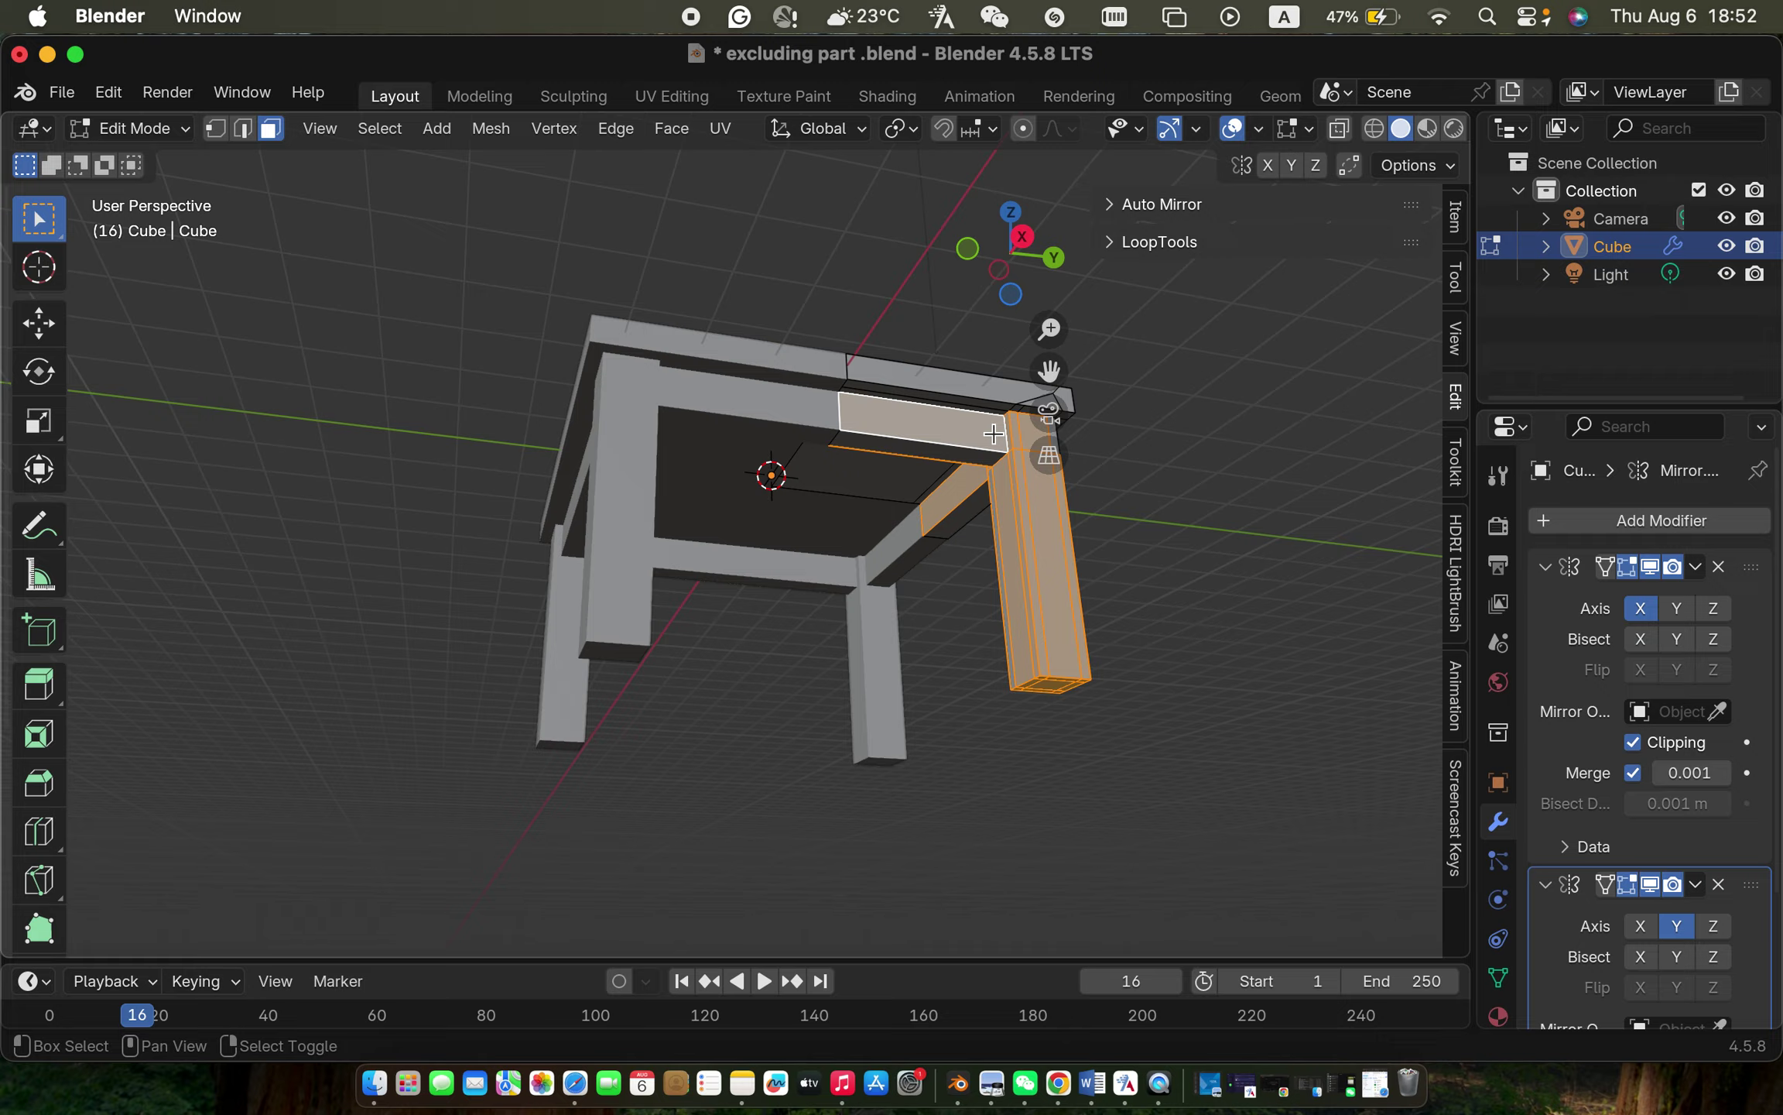
left_click(988, 460, "shift")
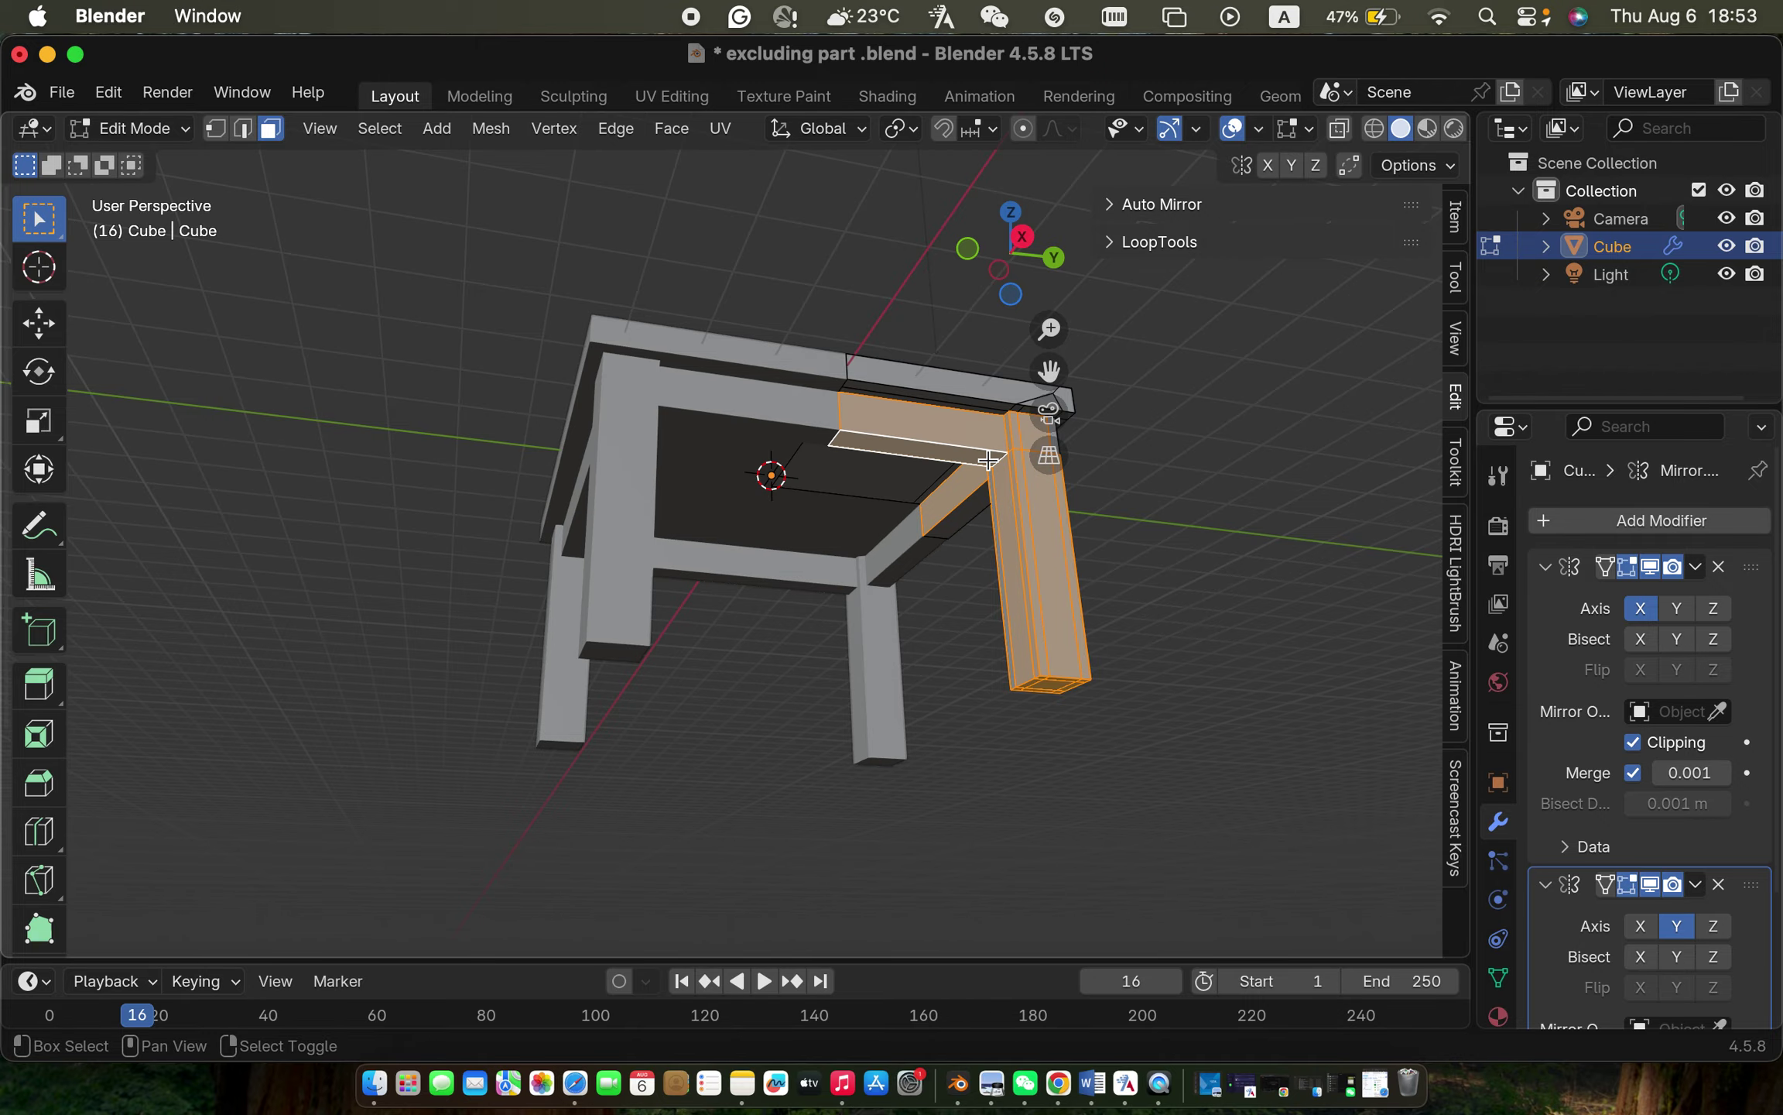
Step: Add the small corner faces above the leg on its other outer side to the selection
scroll(983, 453, "up", 10)
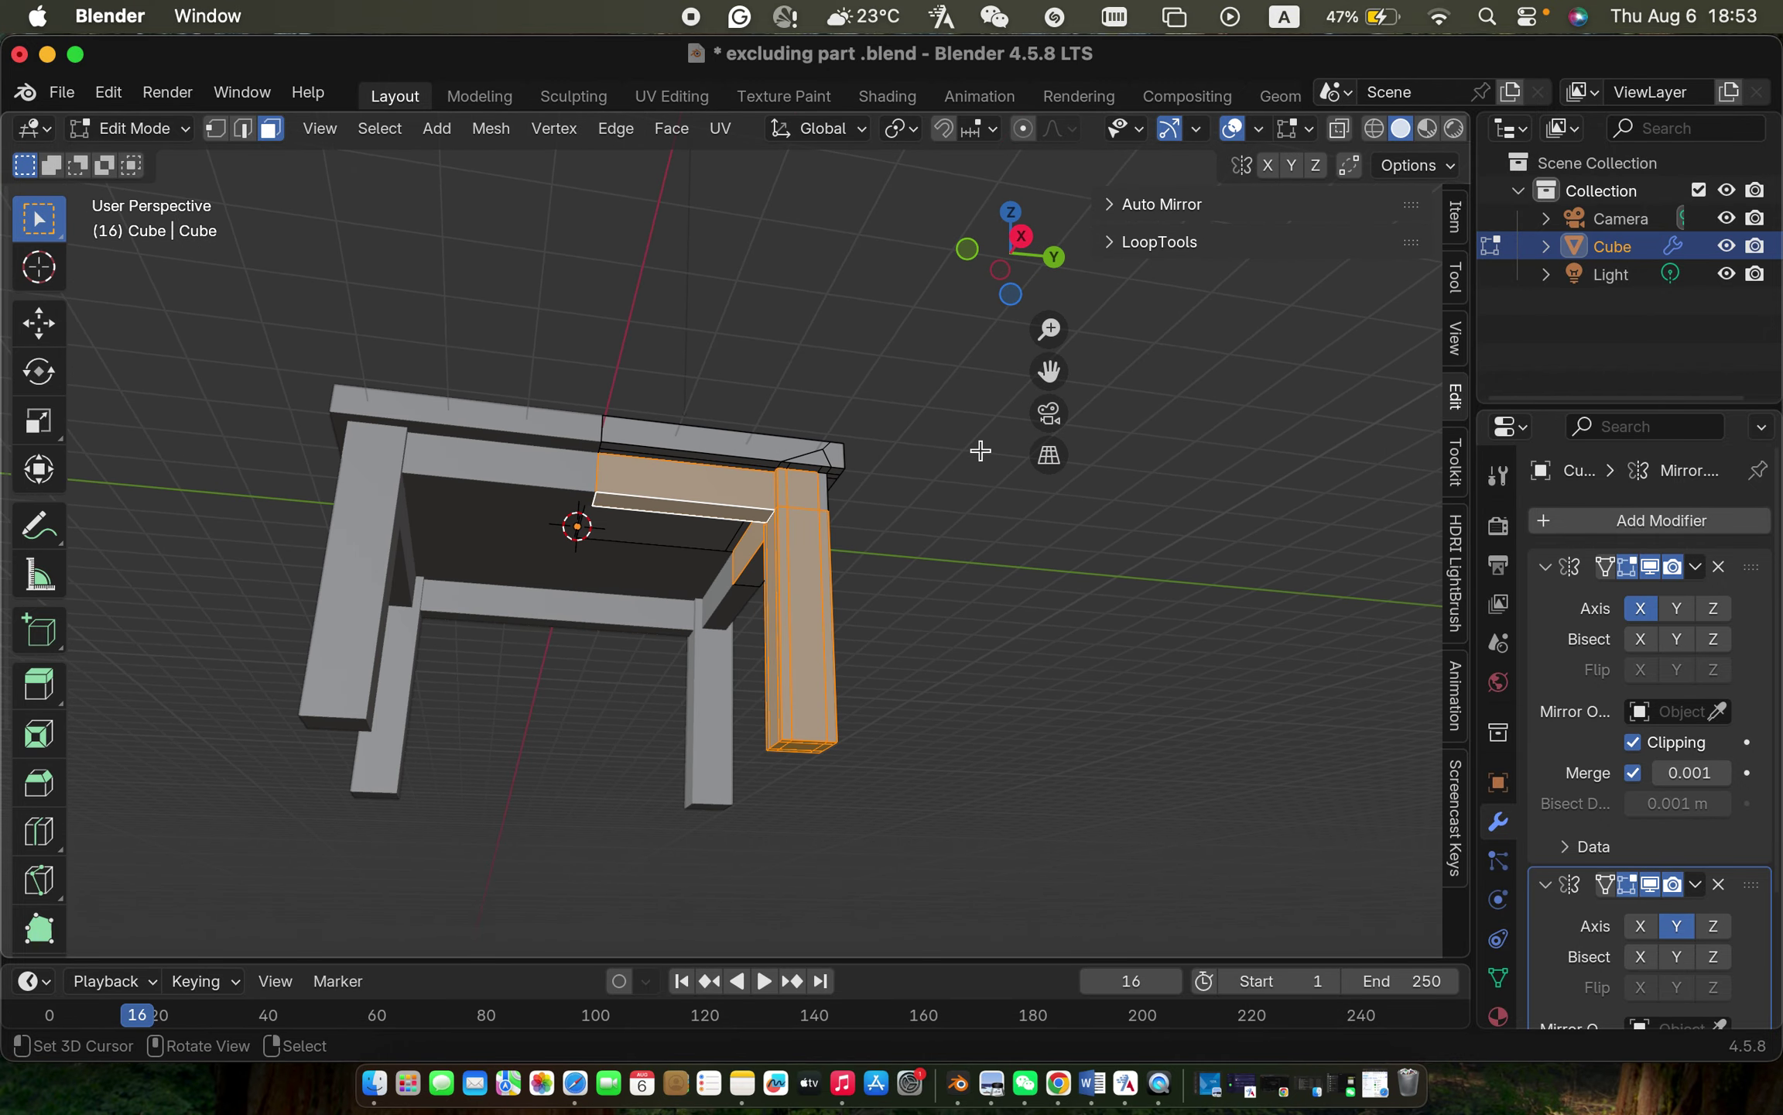
scroll(980, 450, "left", 5)
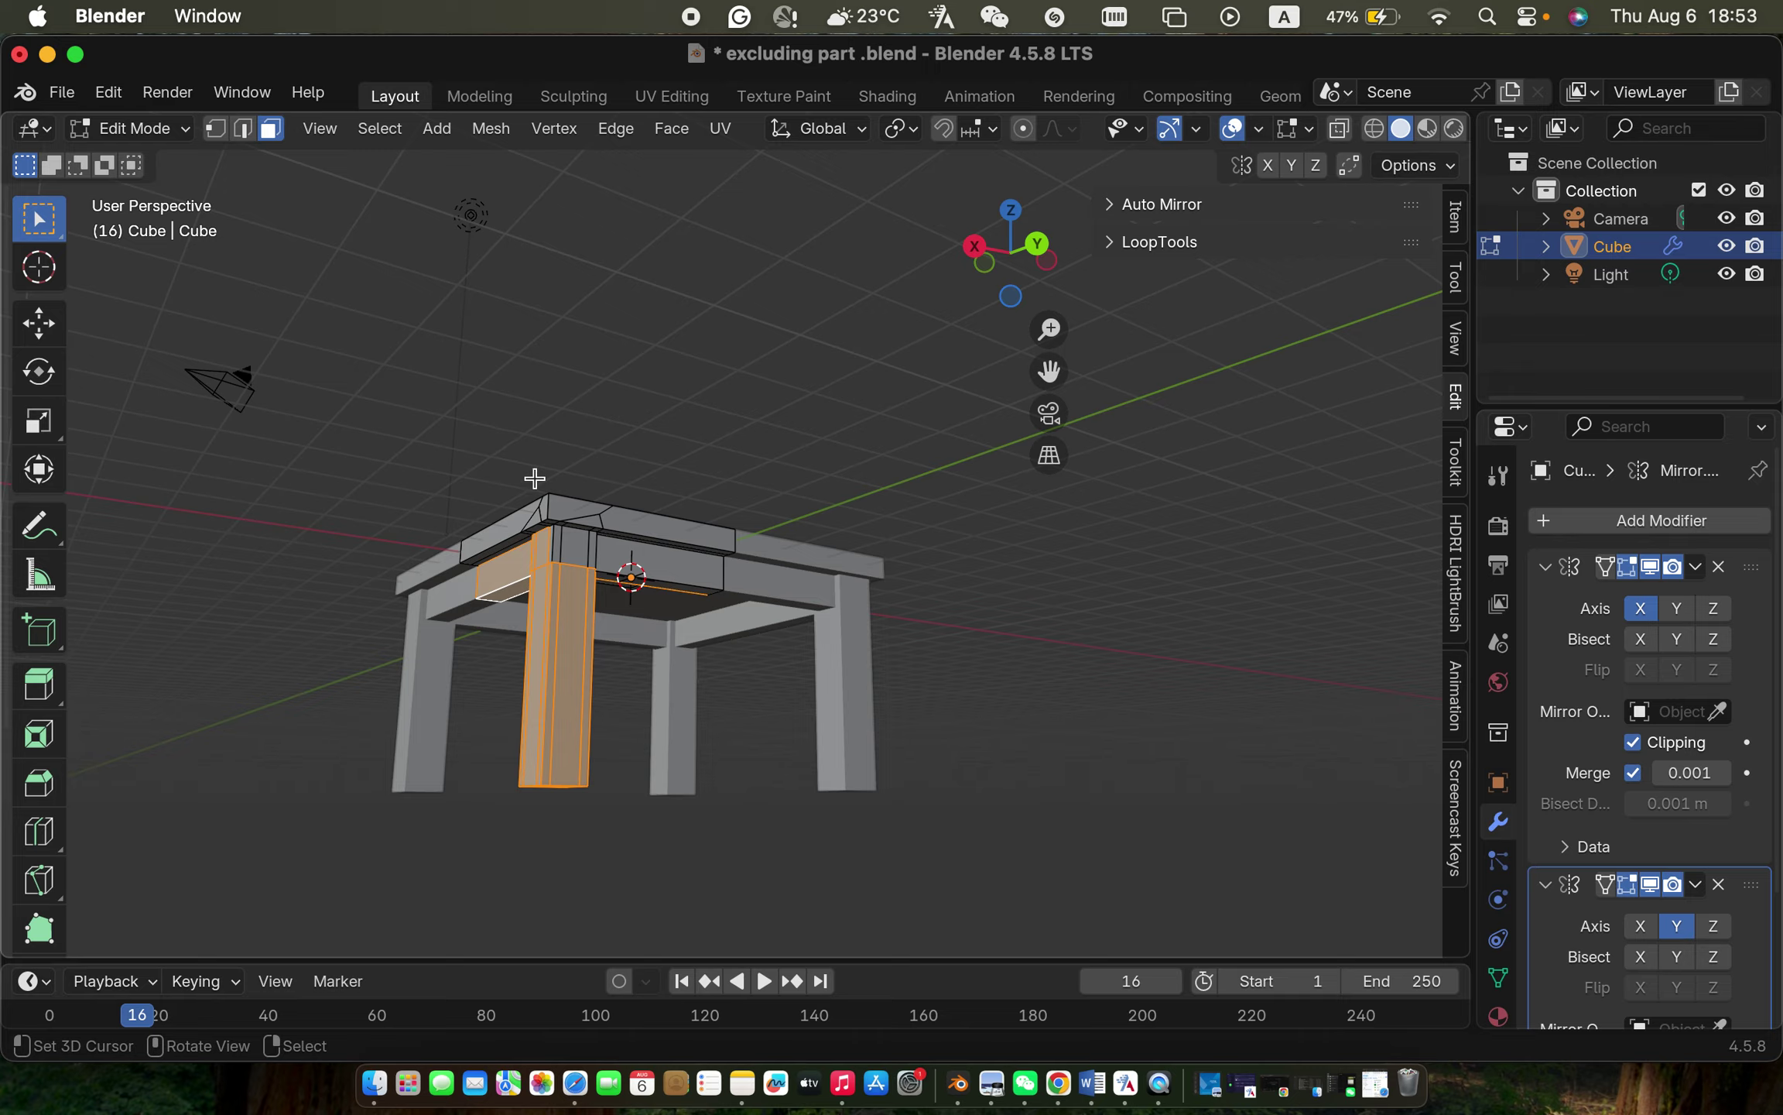
left_click(565, 548, "shift")
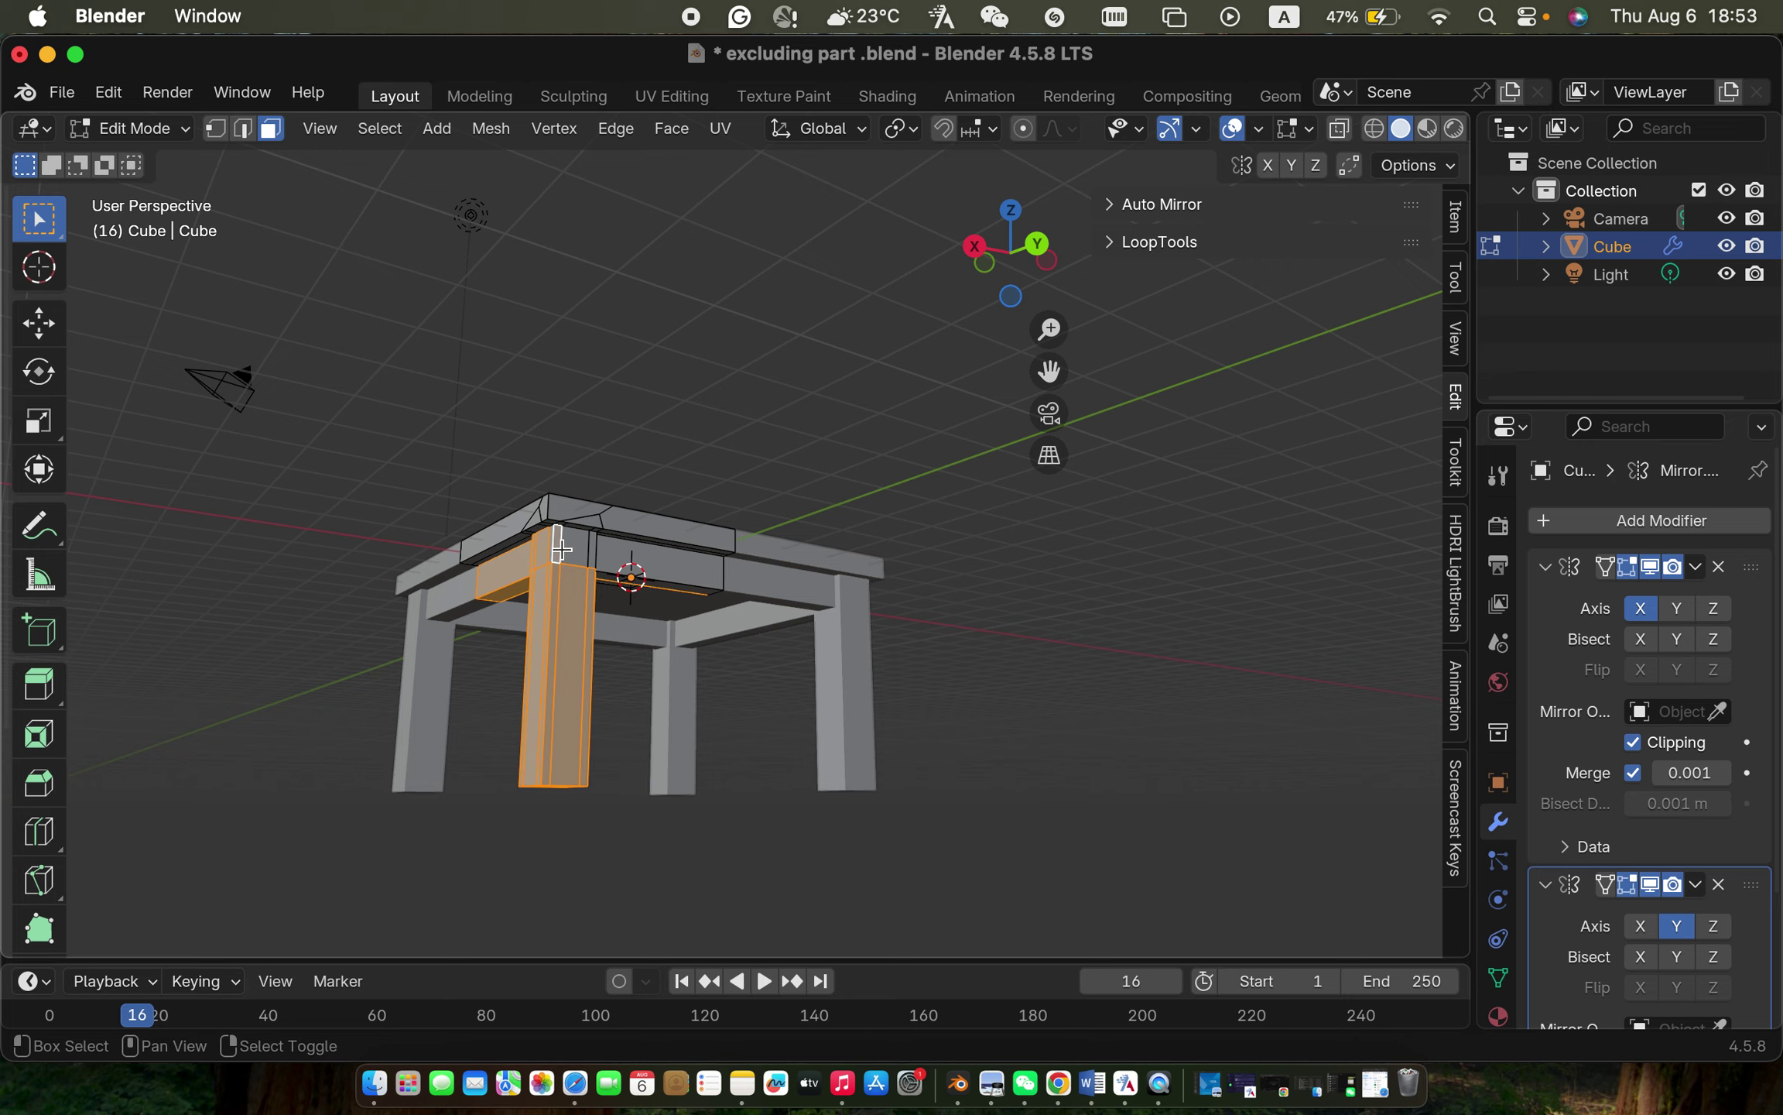
left_click(589, 551, "shift")
left_click(593, 554, "shift")
scroll(593, 561, "right", 10, "shift")
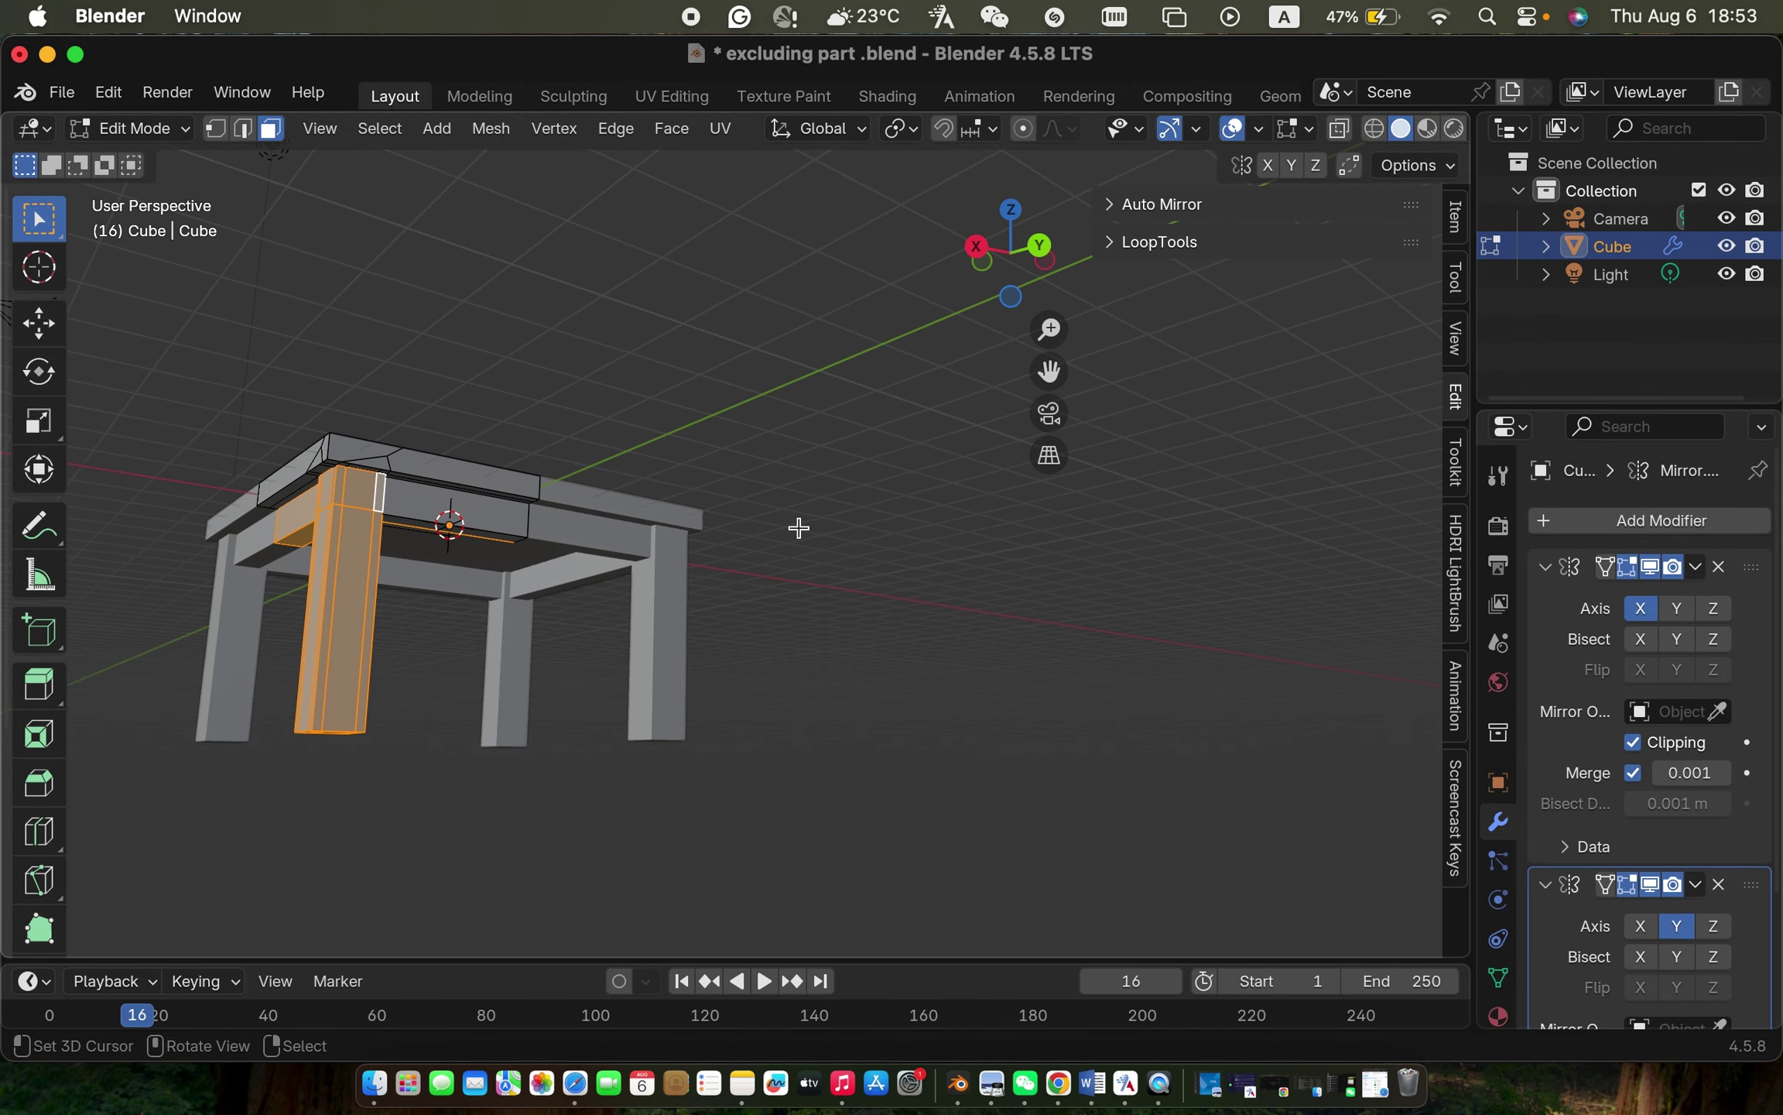
Step: Replace the selection with only one long face on the inner side of the corner leg
scroll(798, 527, "left", 15)
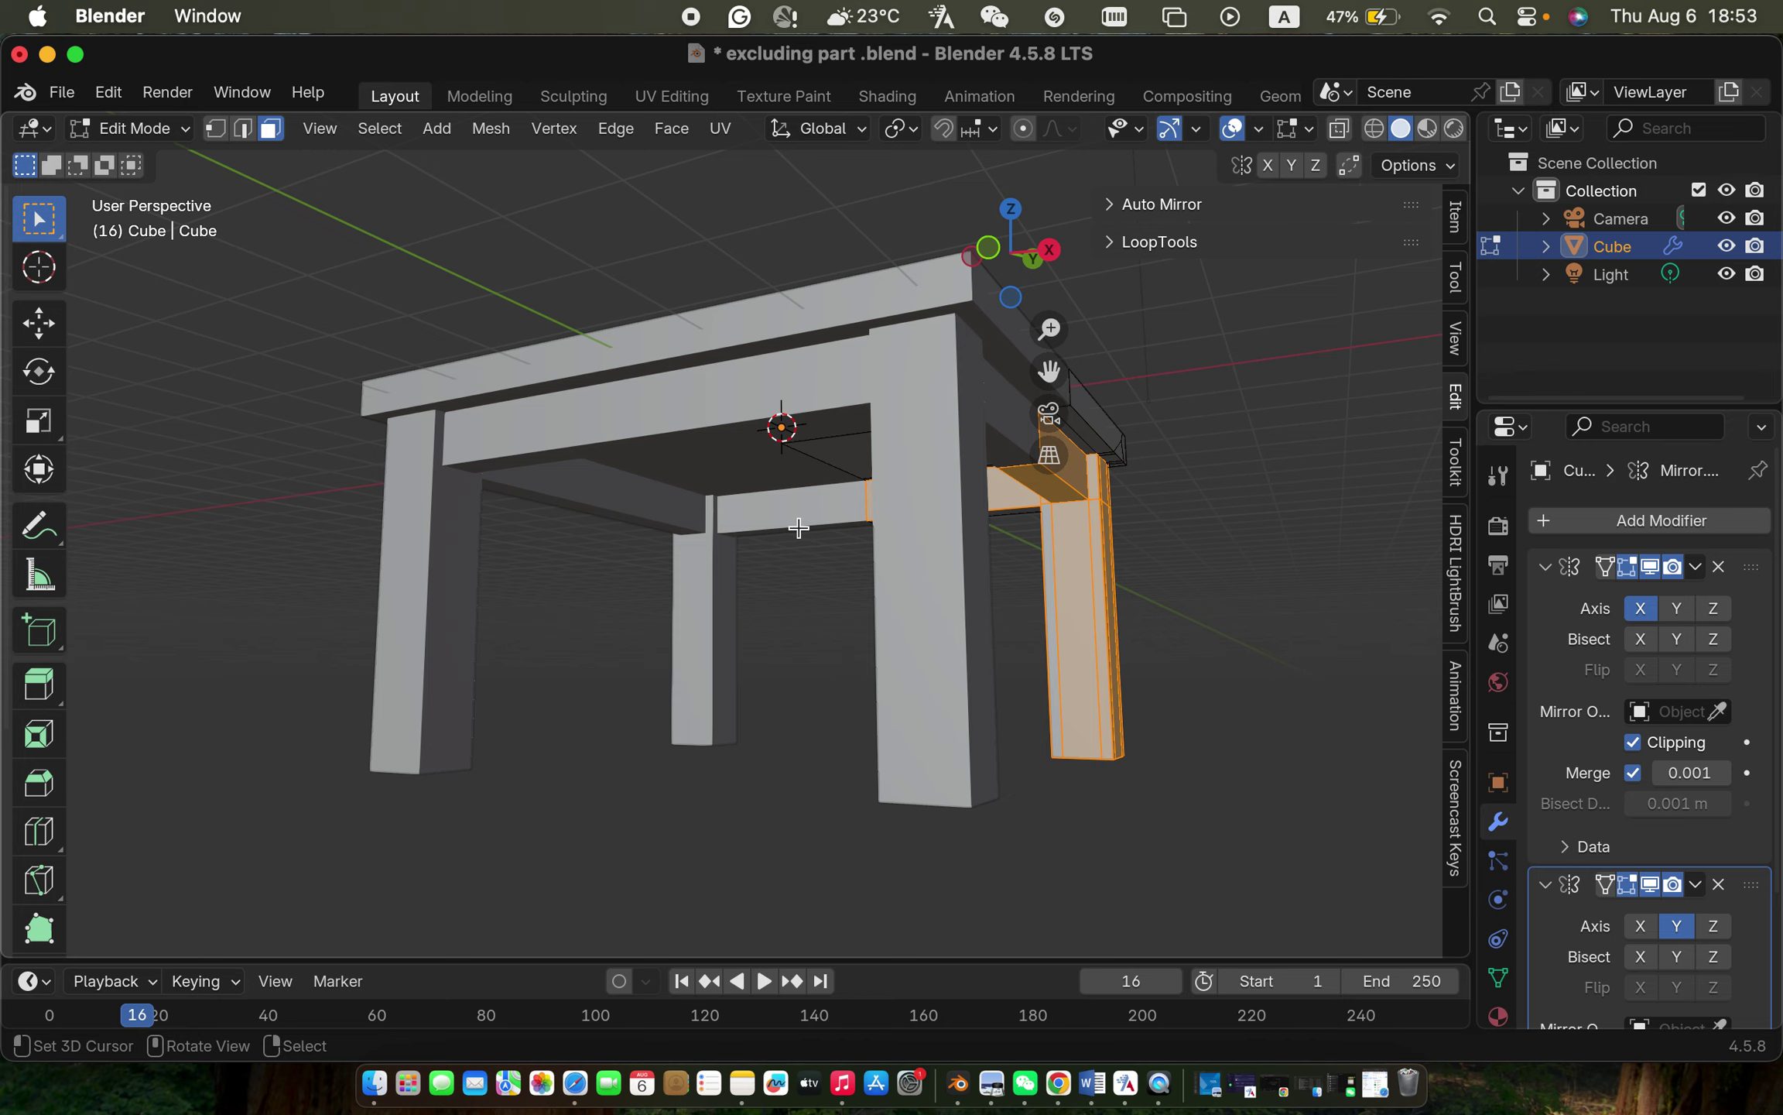
scroll(798, 528, "left", 15)
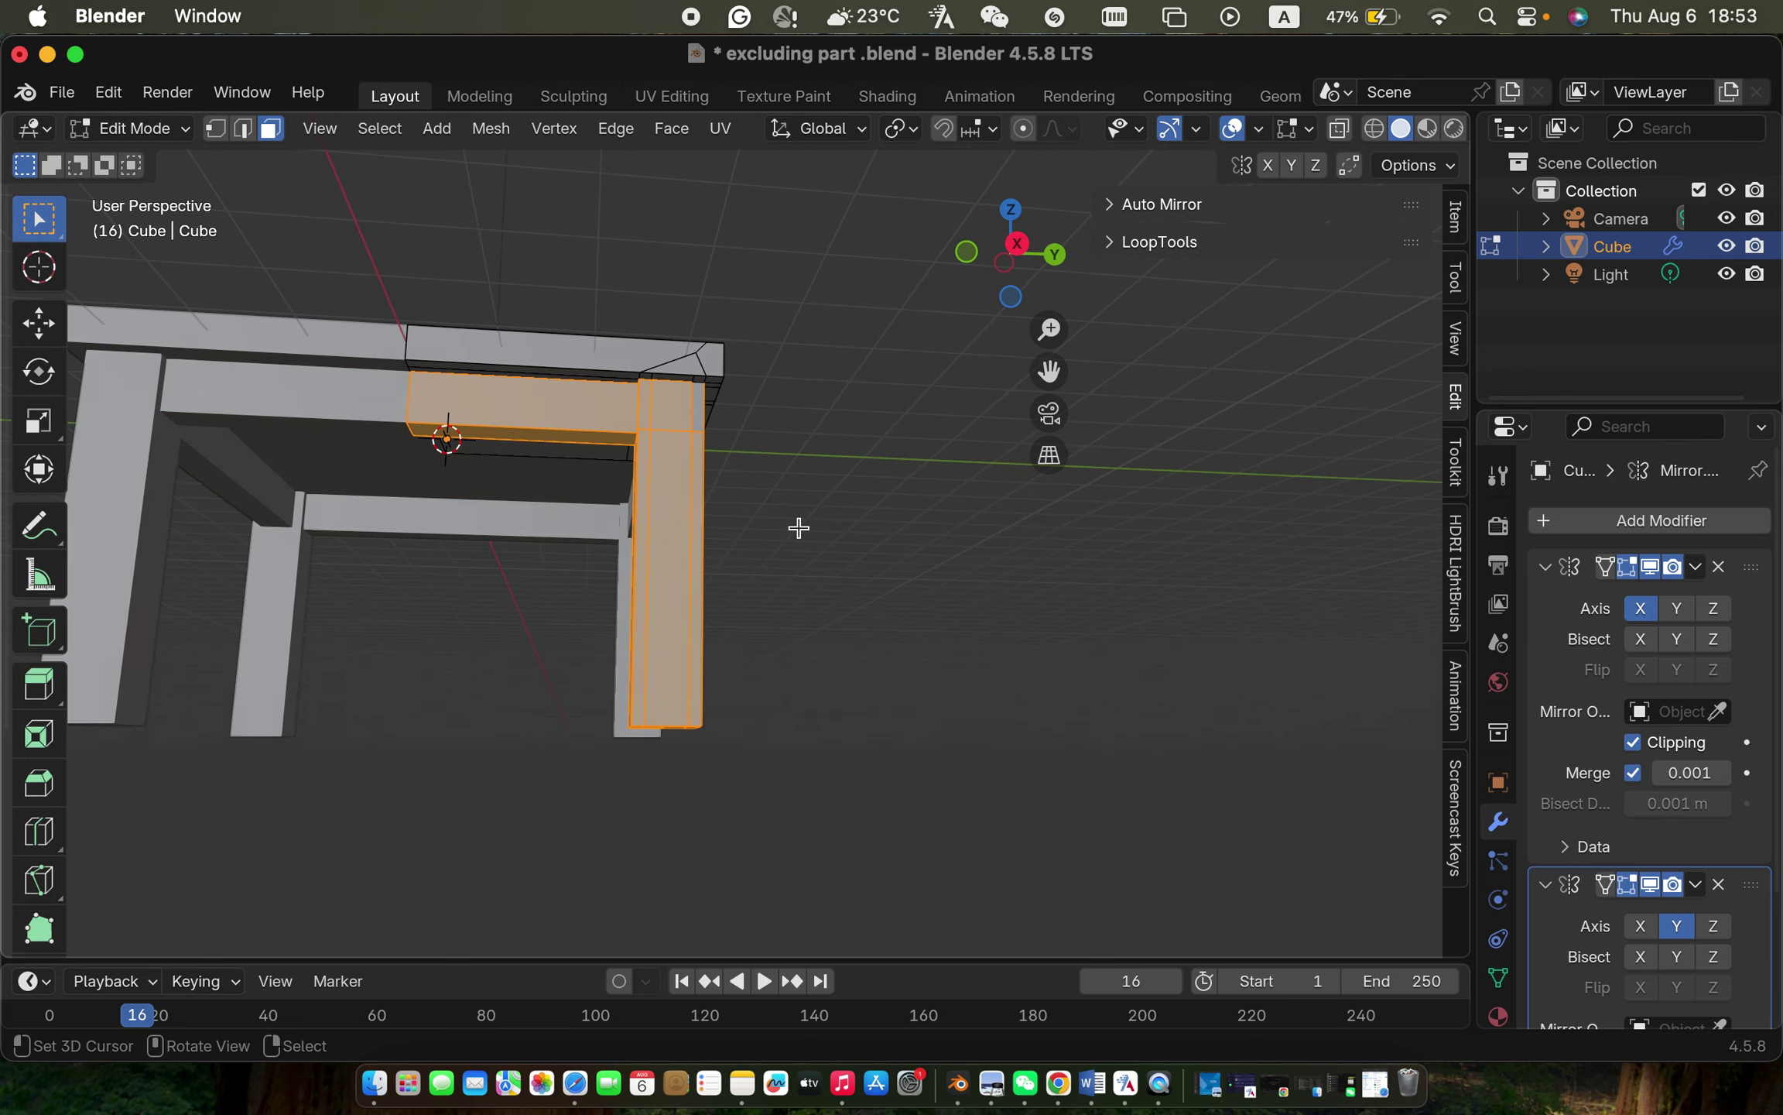
scroll(798, 527, "left", 15)
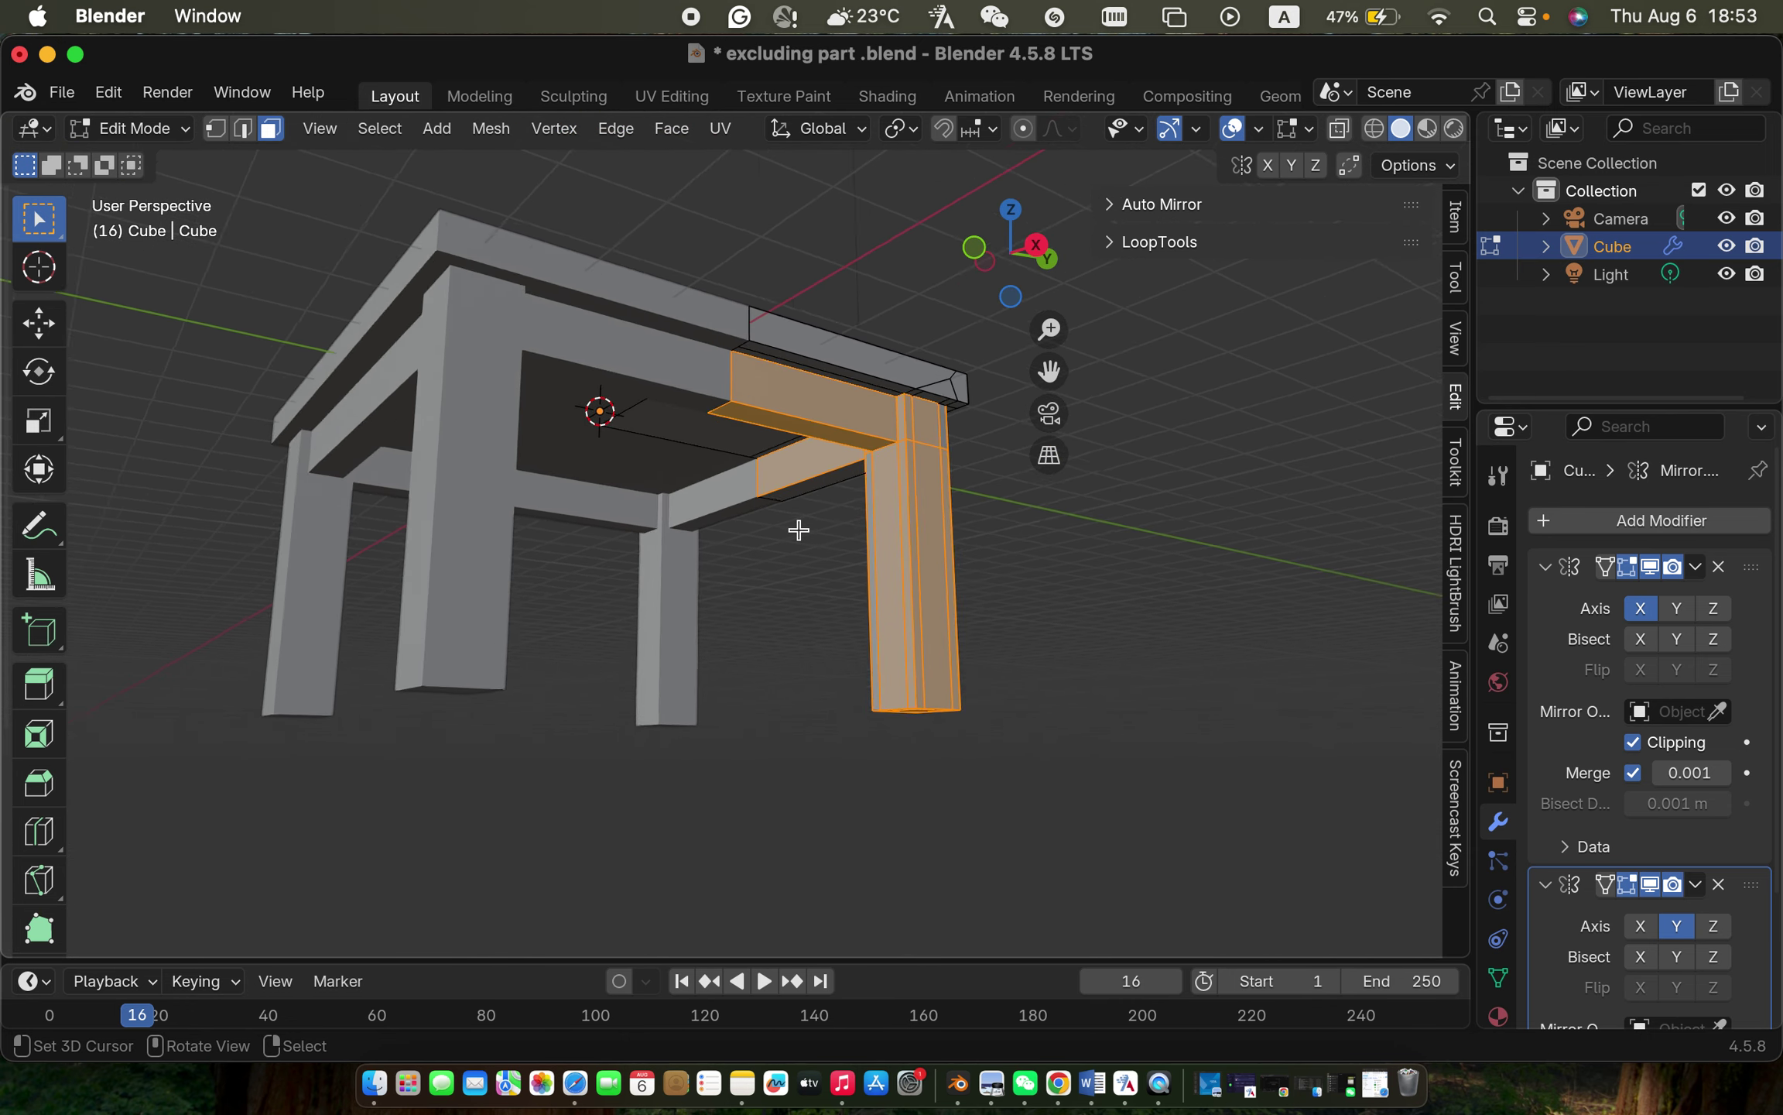
scroll(798, 530, "down", 3)
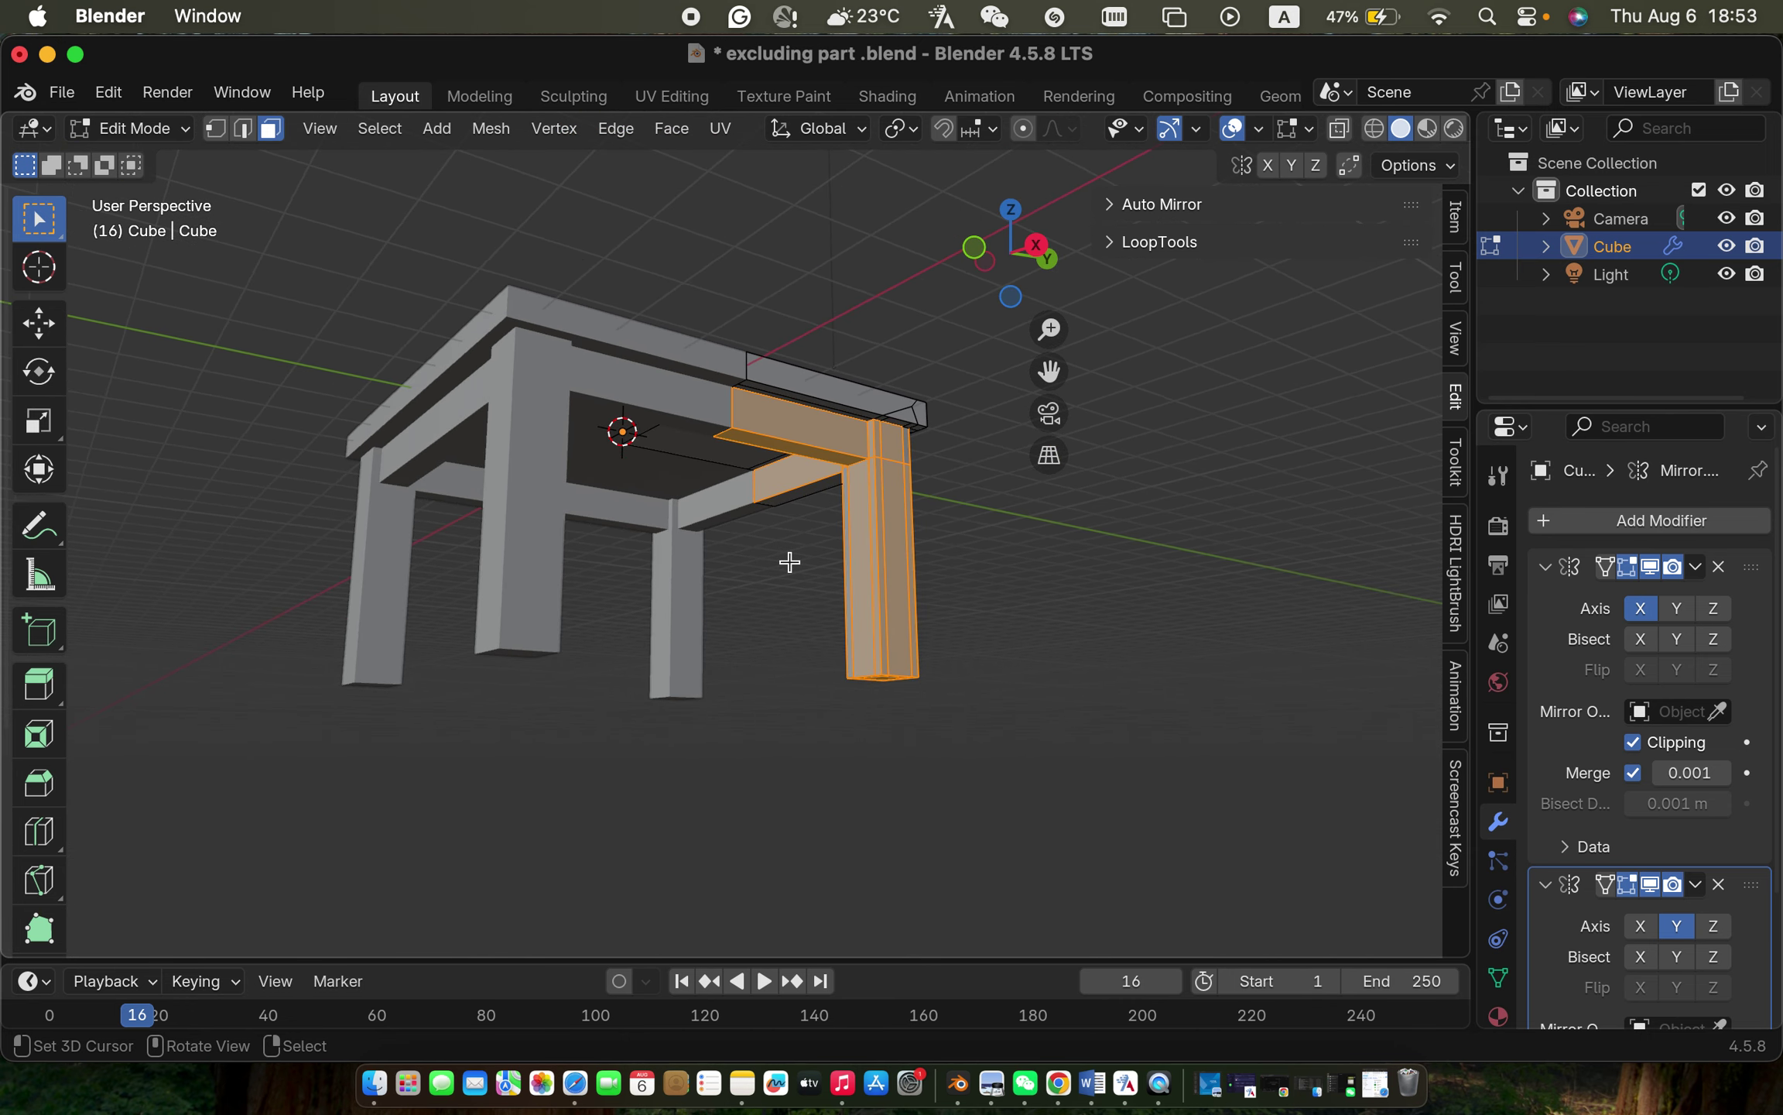
scroll(790, 562, "left", 5)
scroll(789, 562, "up", 10)
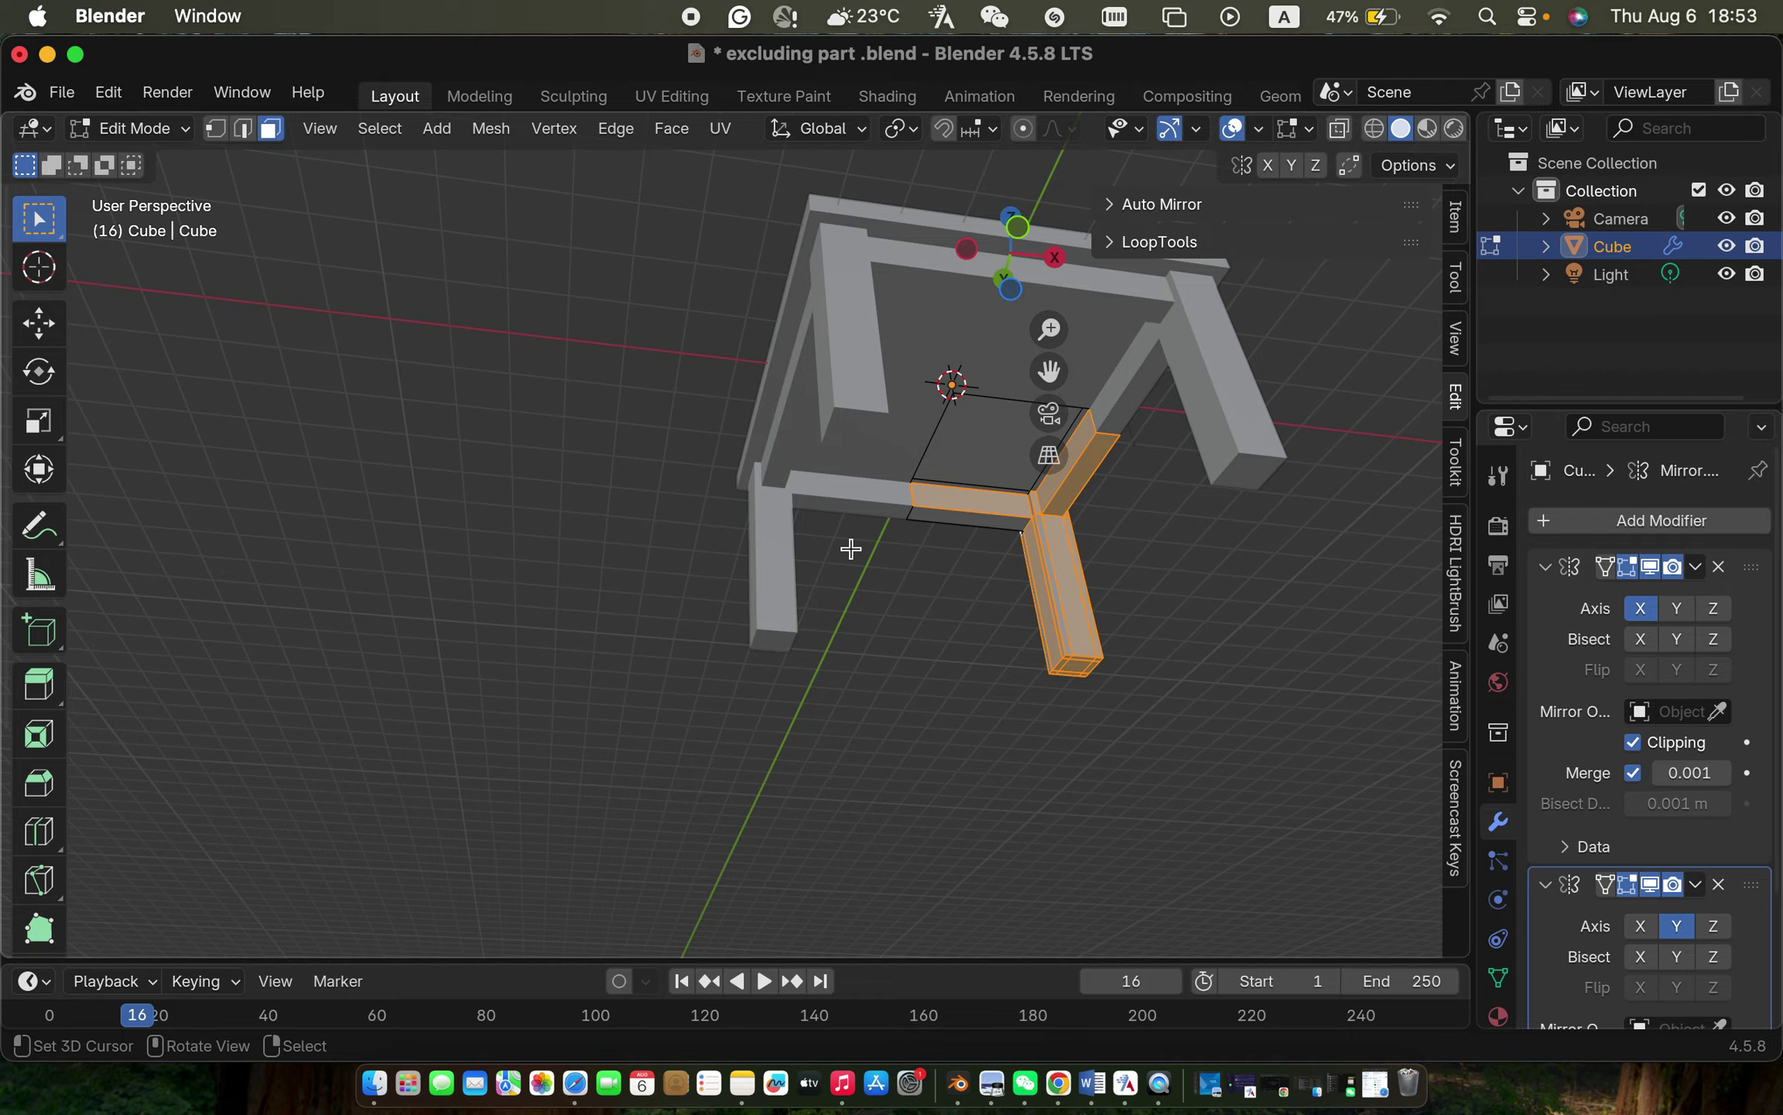
left_click(1056, 570)
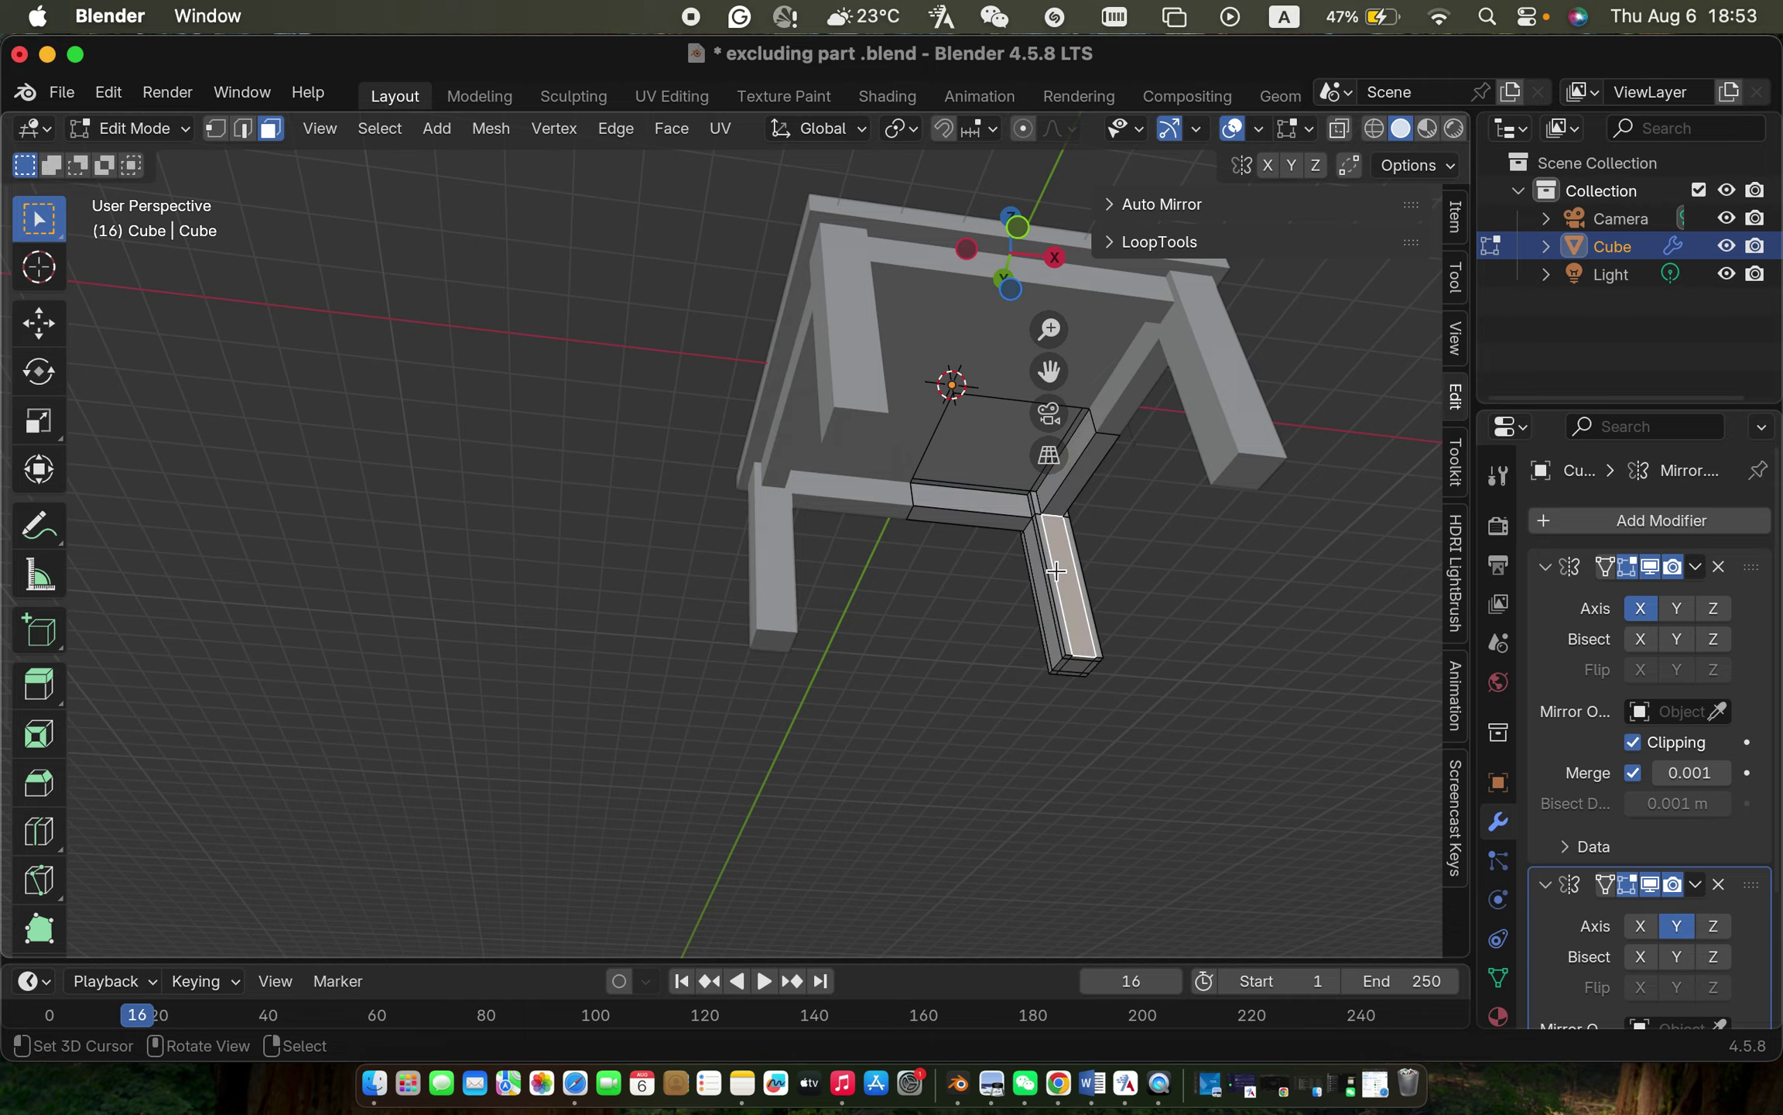
Step: Select all leg and apron geometry linked to the current face and try scaling it in X and Y only
key("ctrl+l")
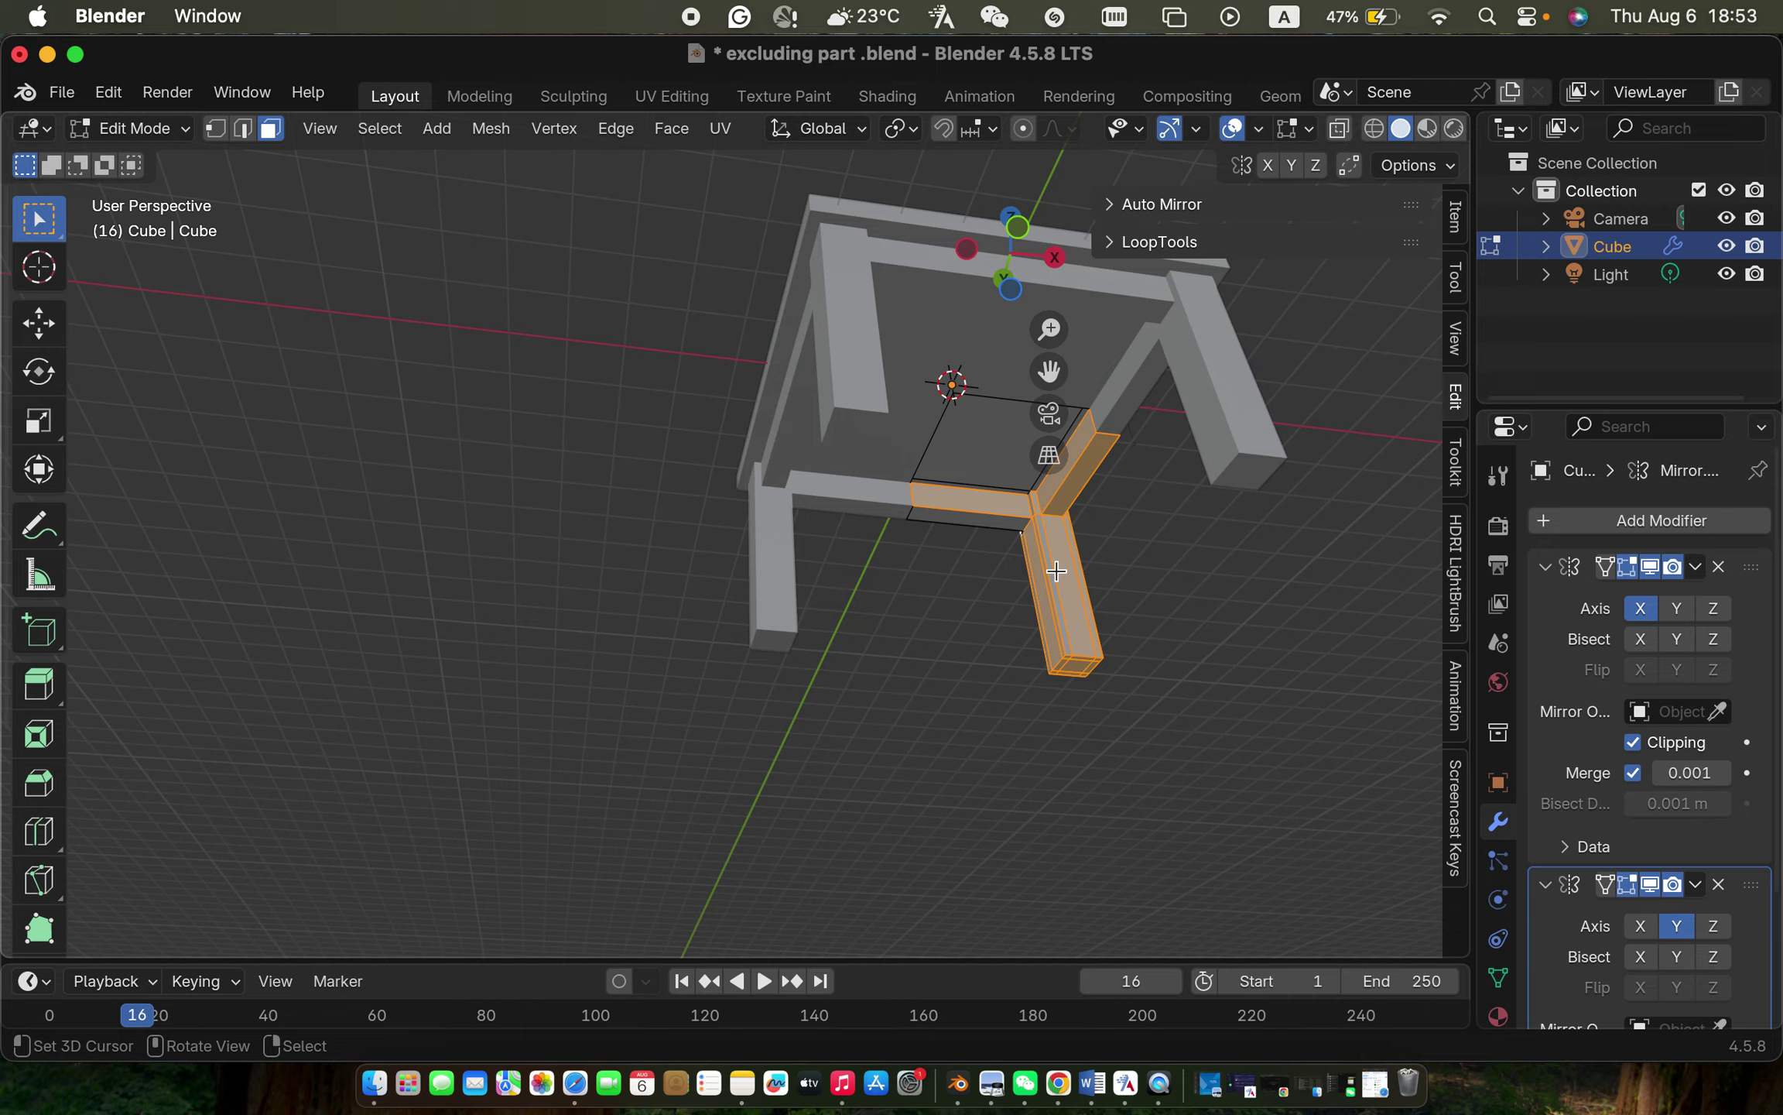
key("s")
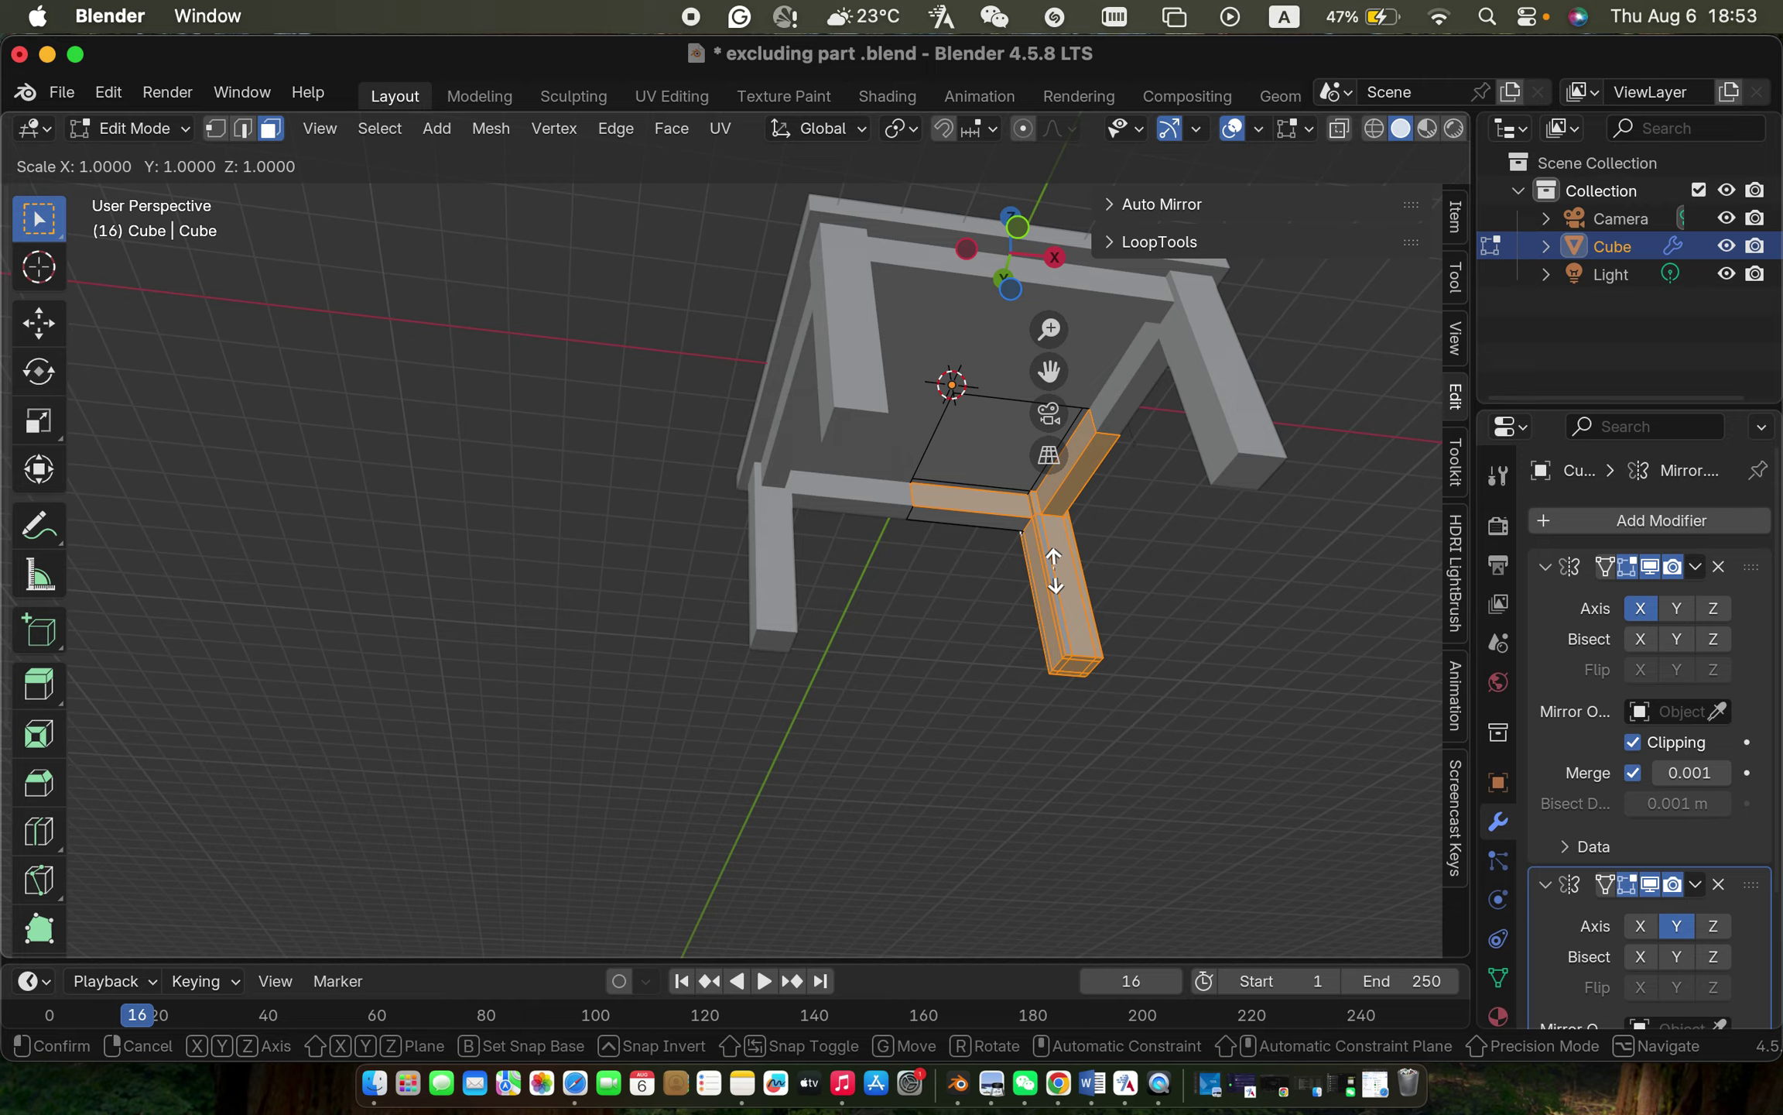
key("shift+z")
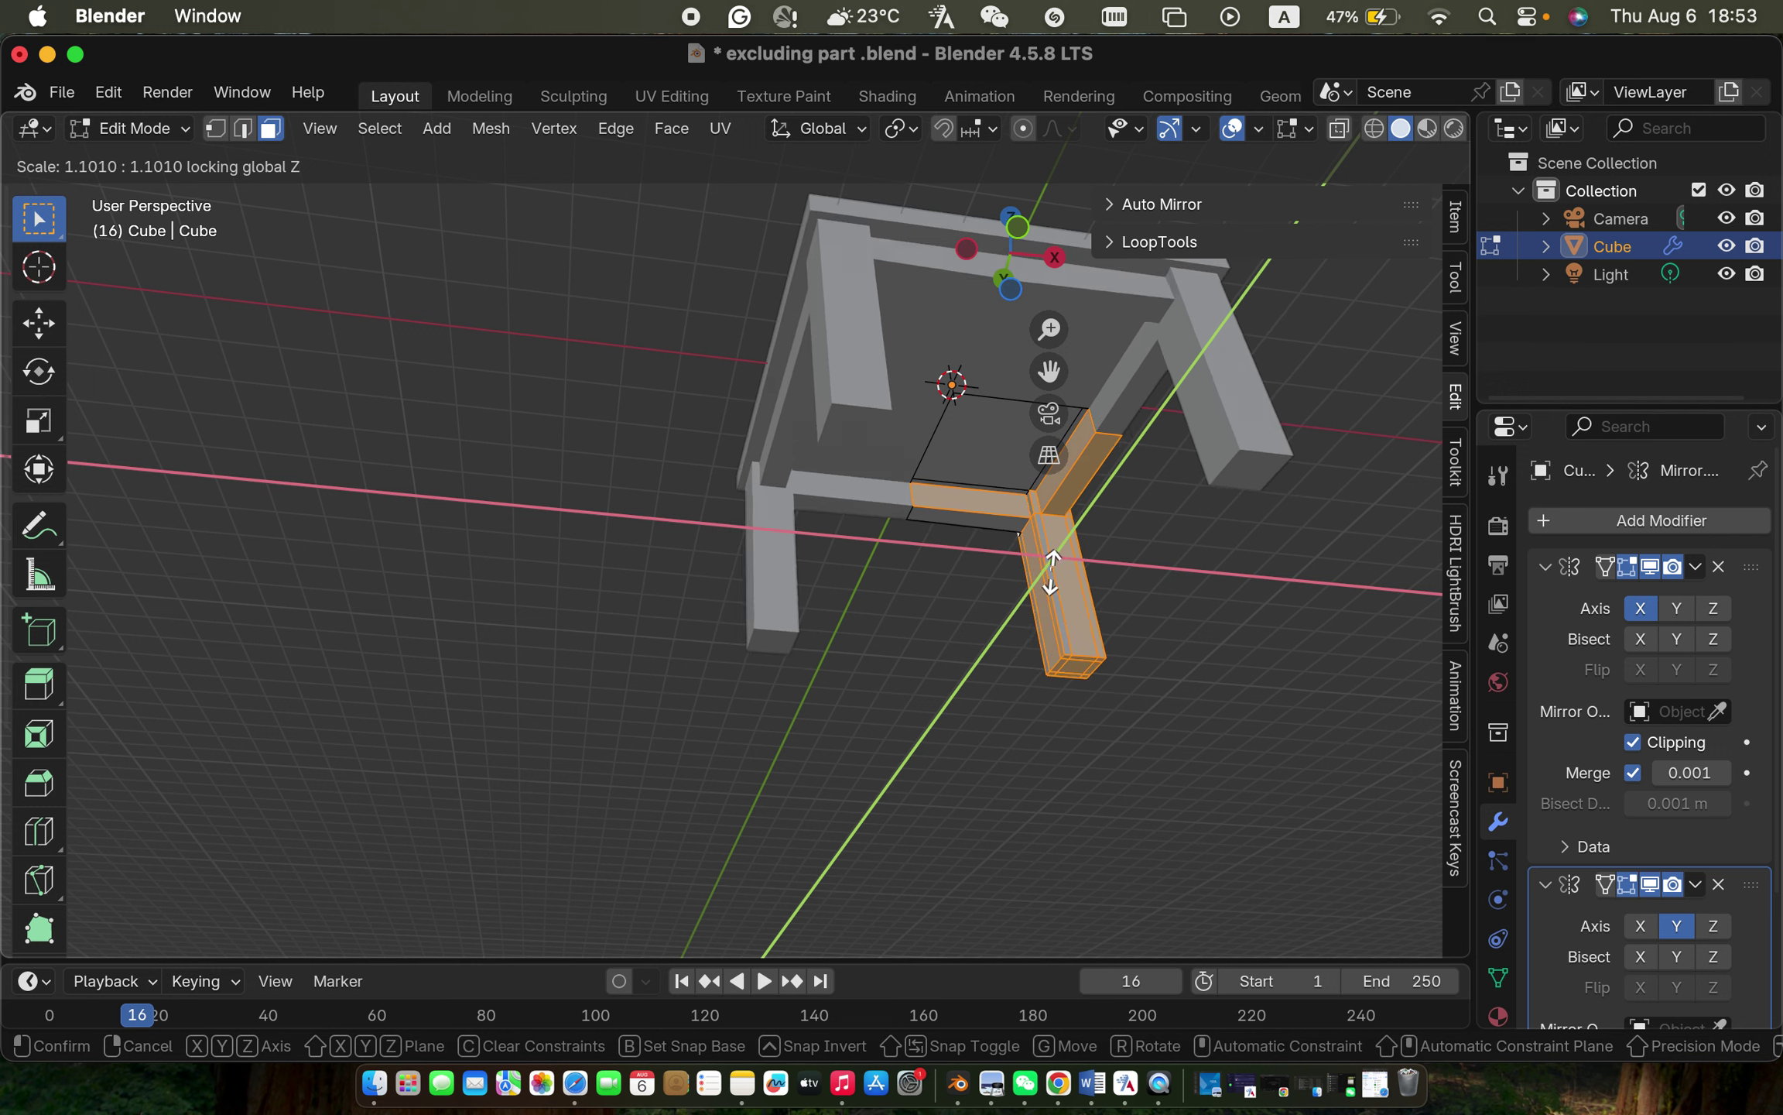
right_click(1053, 569)
scroll(1051, 572, "up", 10)
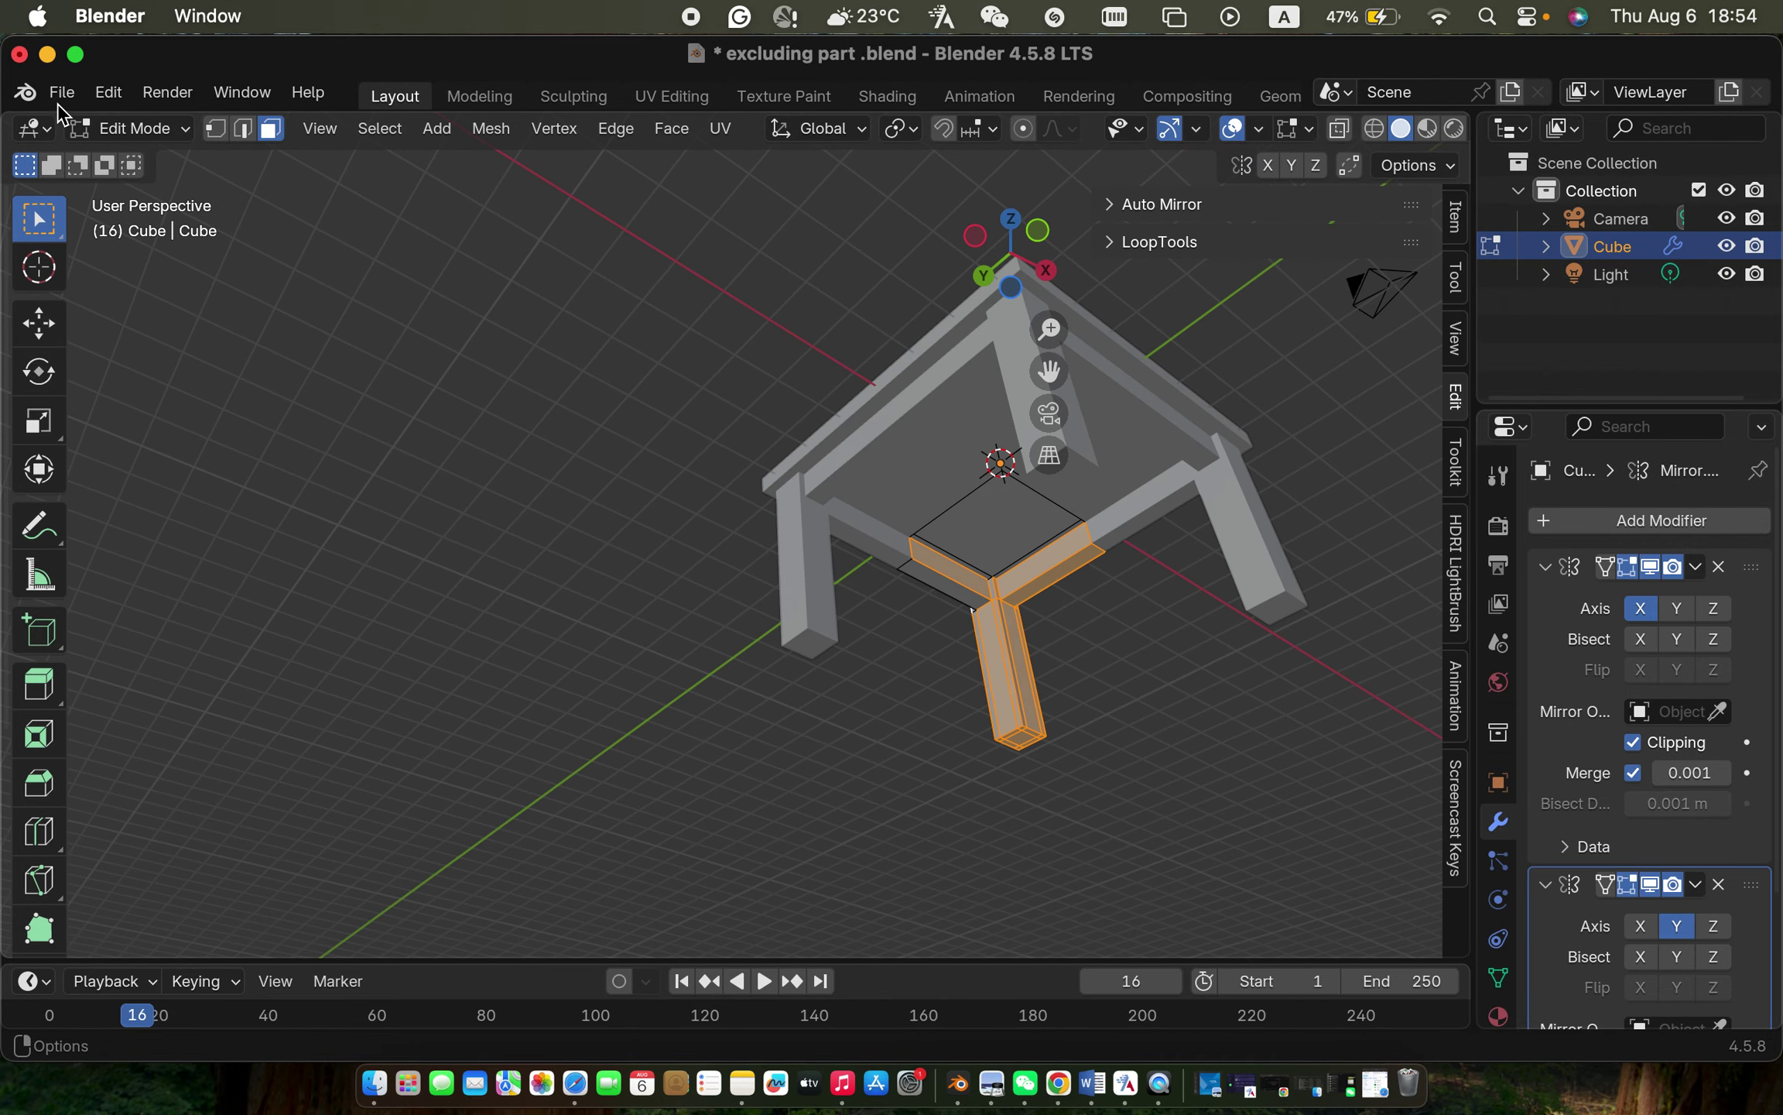
Step: Save the current file, and save it under the new name excluding part day 2.blend in the blender animation folder
left_click(65, 97)
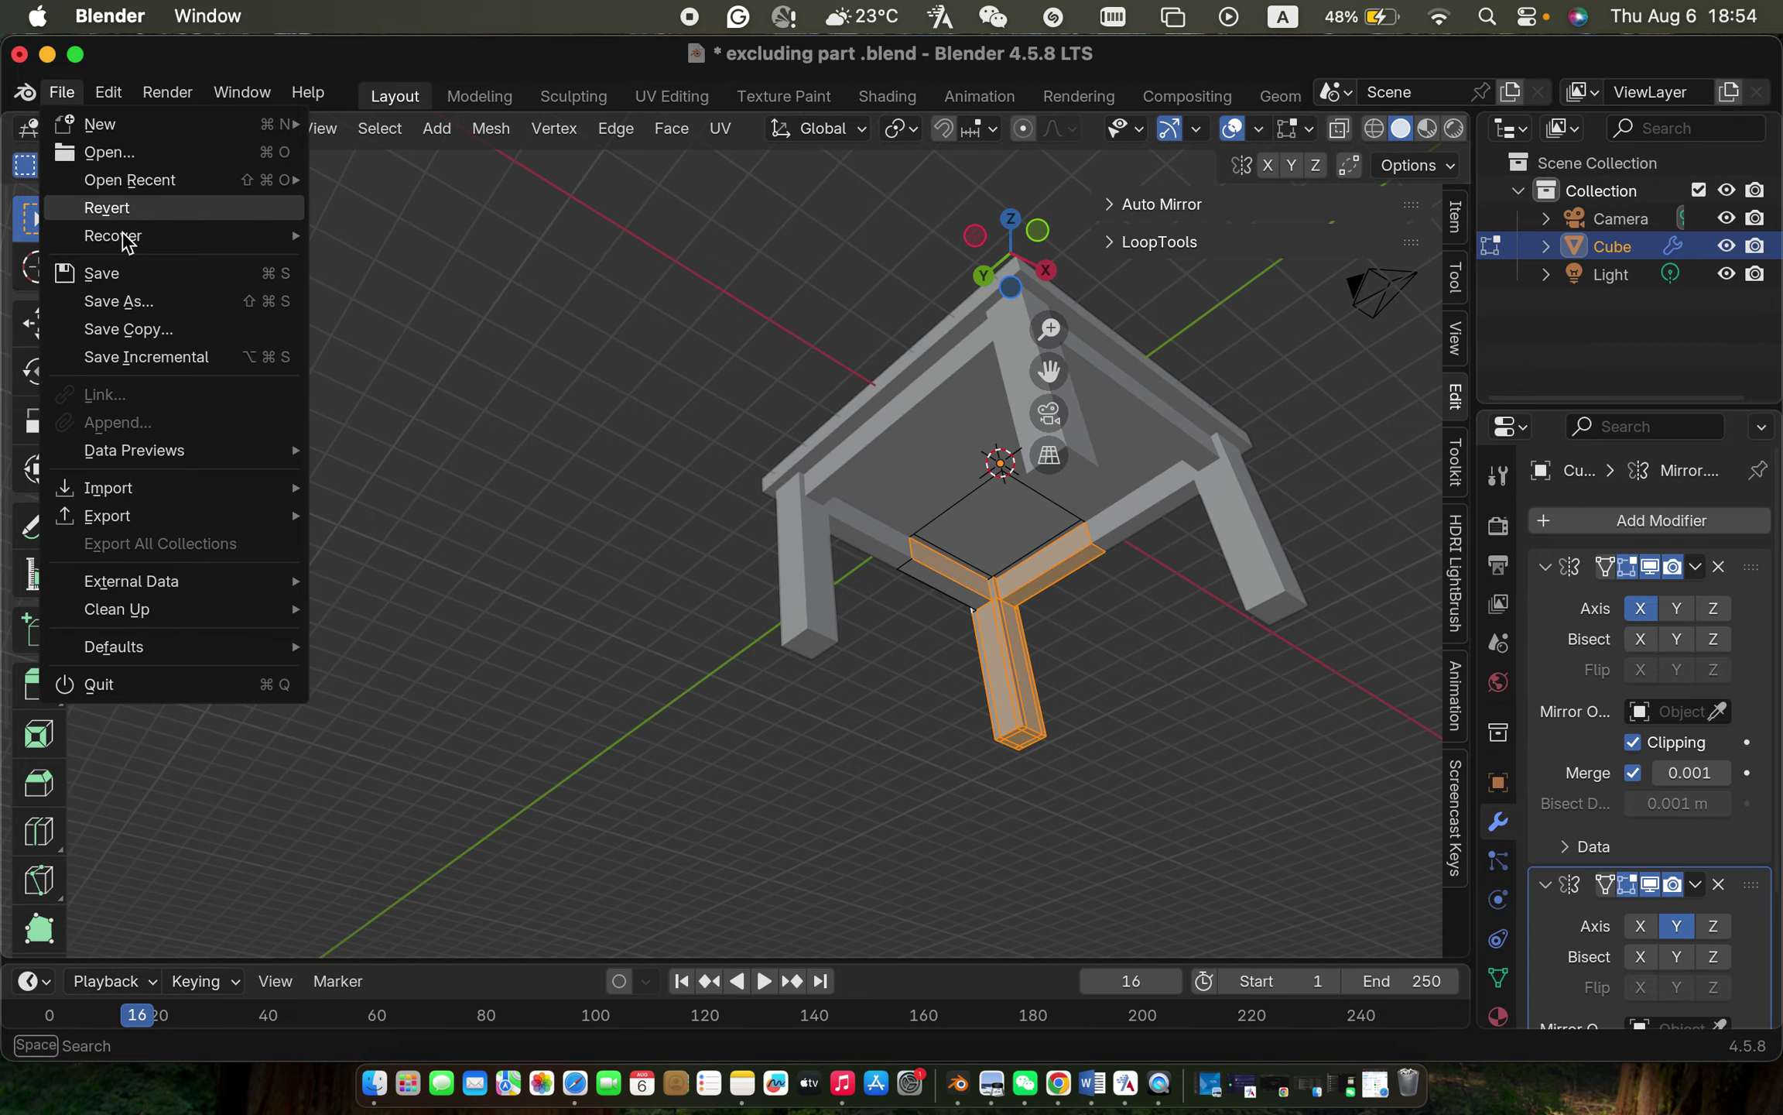
left_click(150, 273)
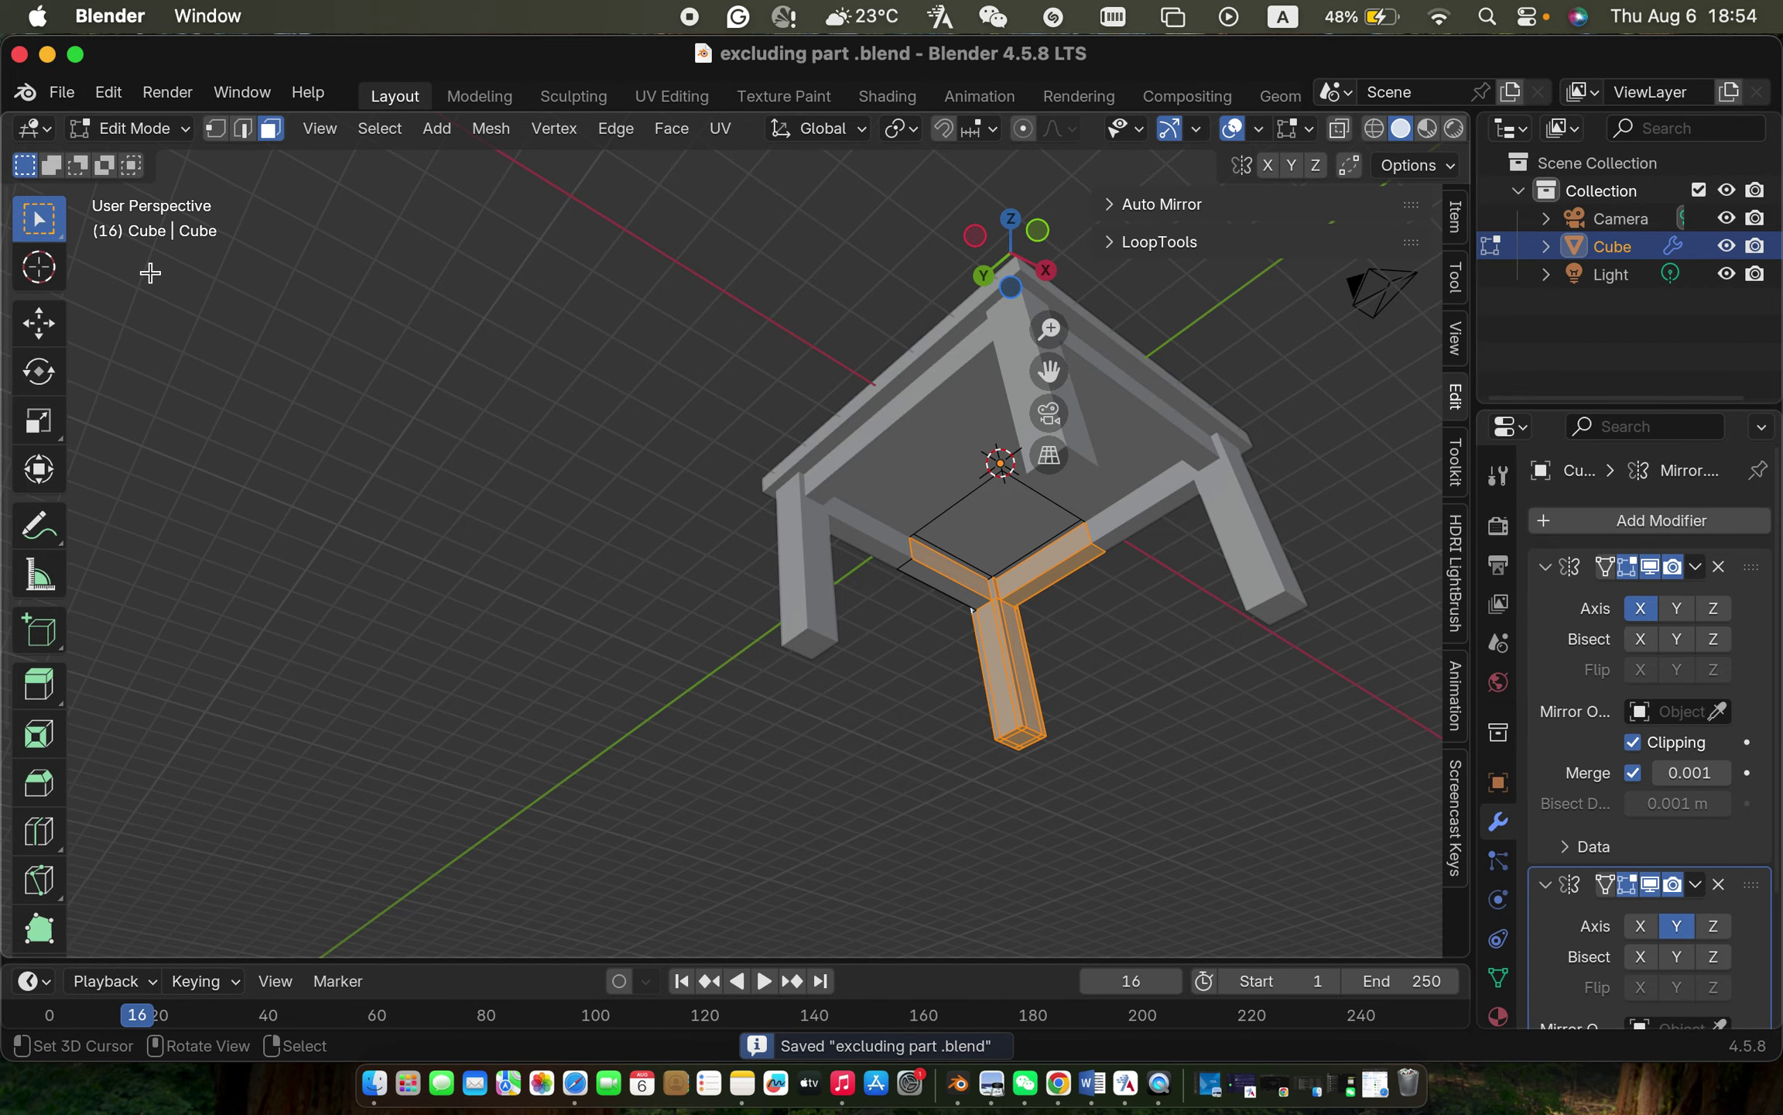
left_click(65, 97)
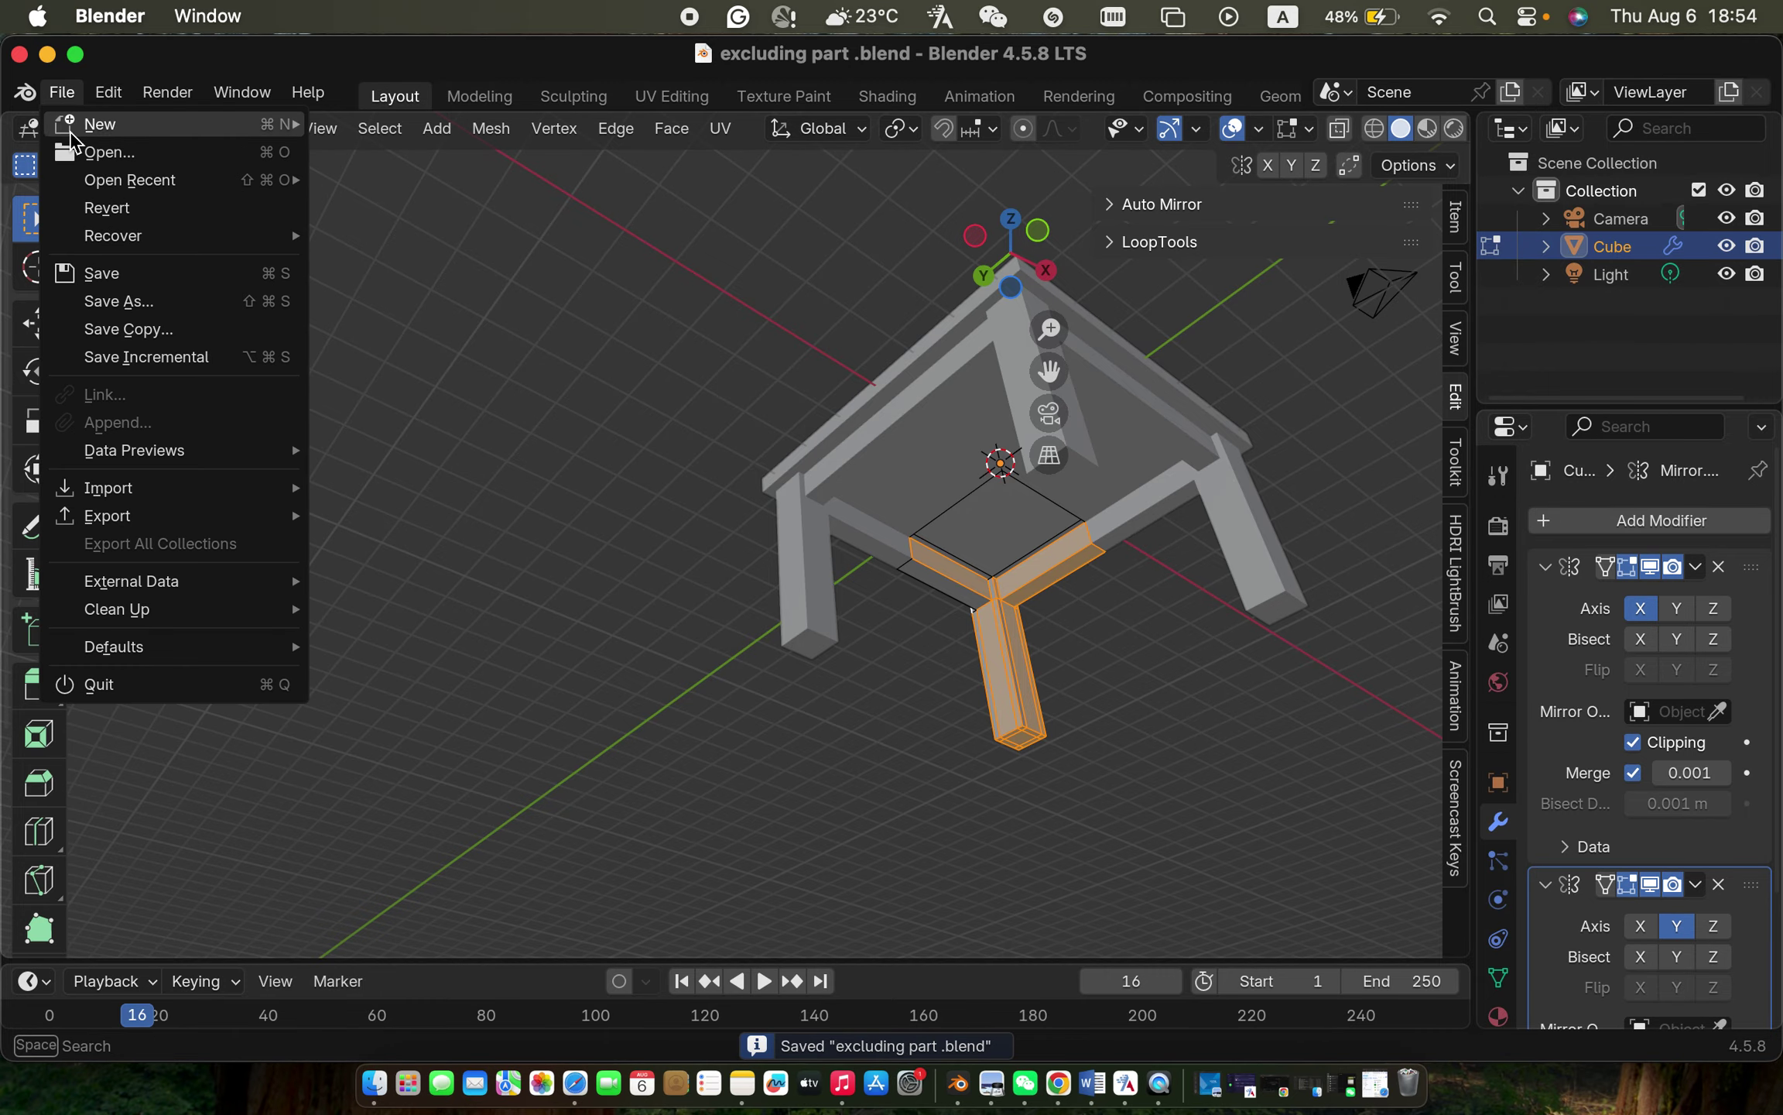
left_click(145, 302)
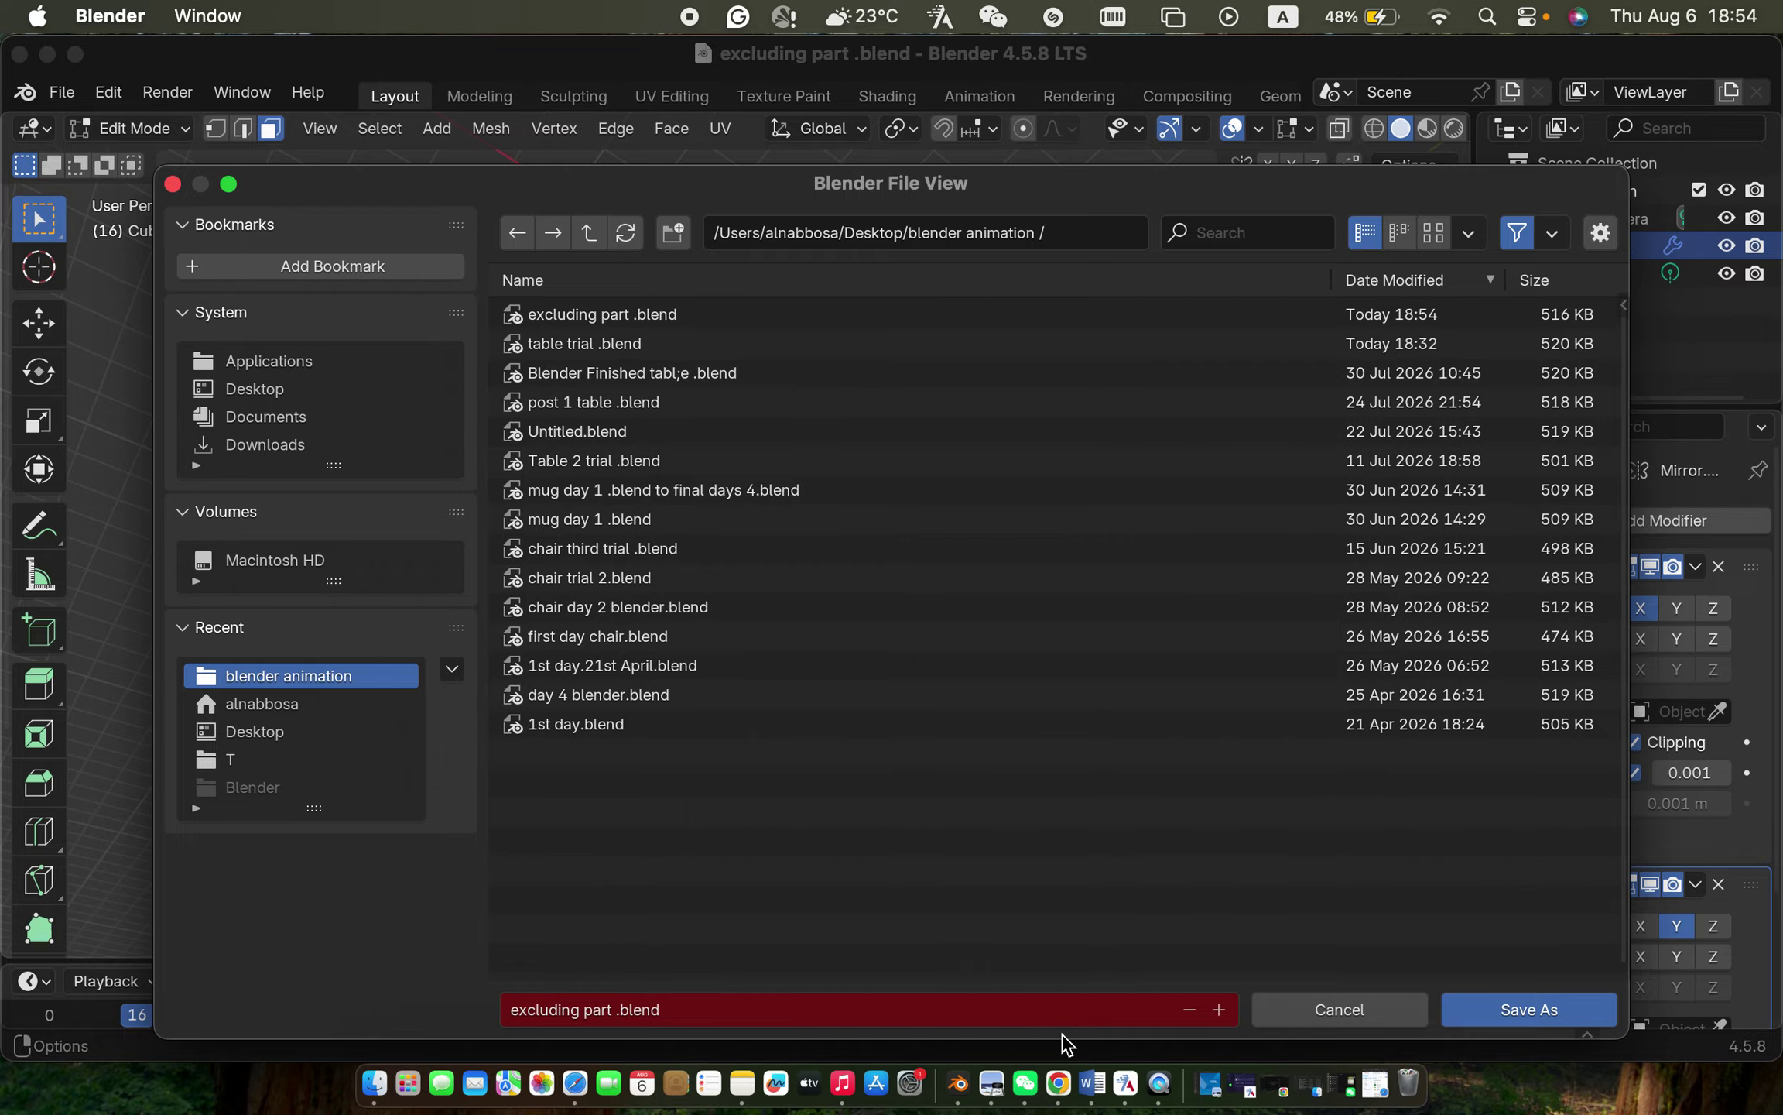
right_click(681, 1008)
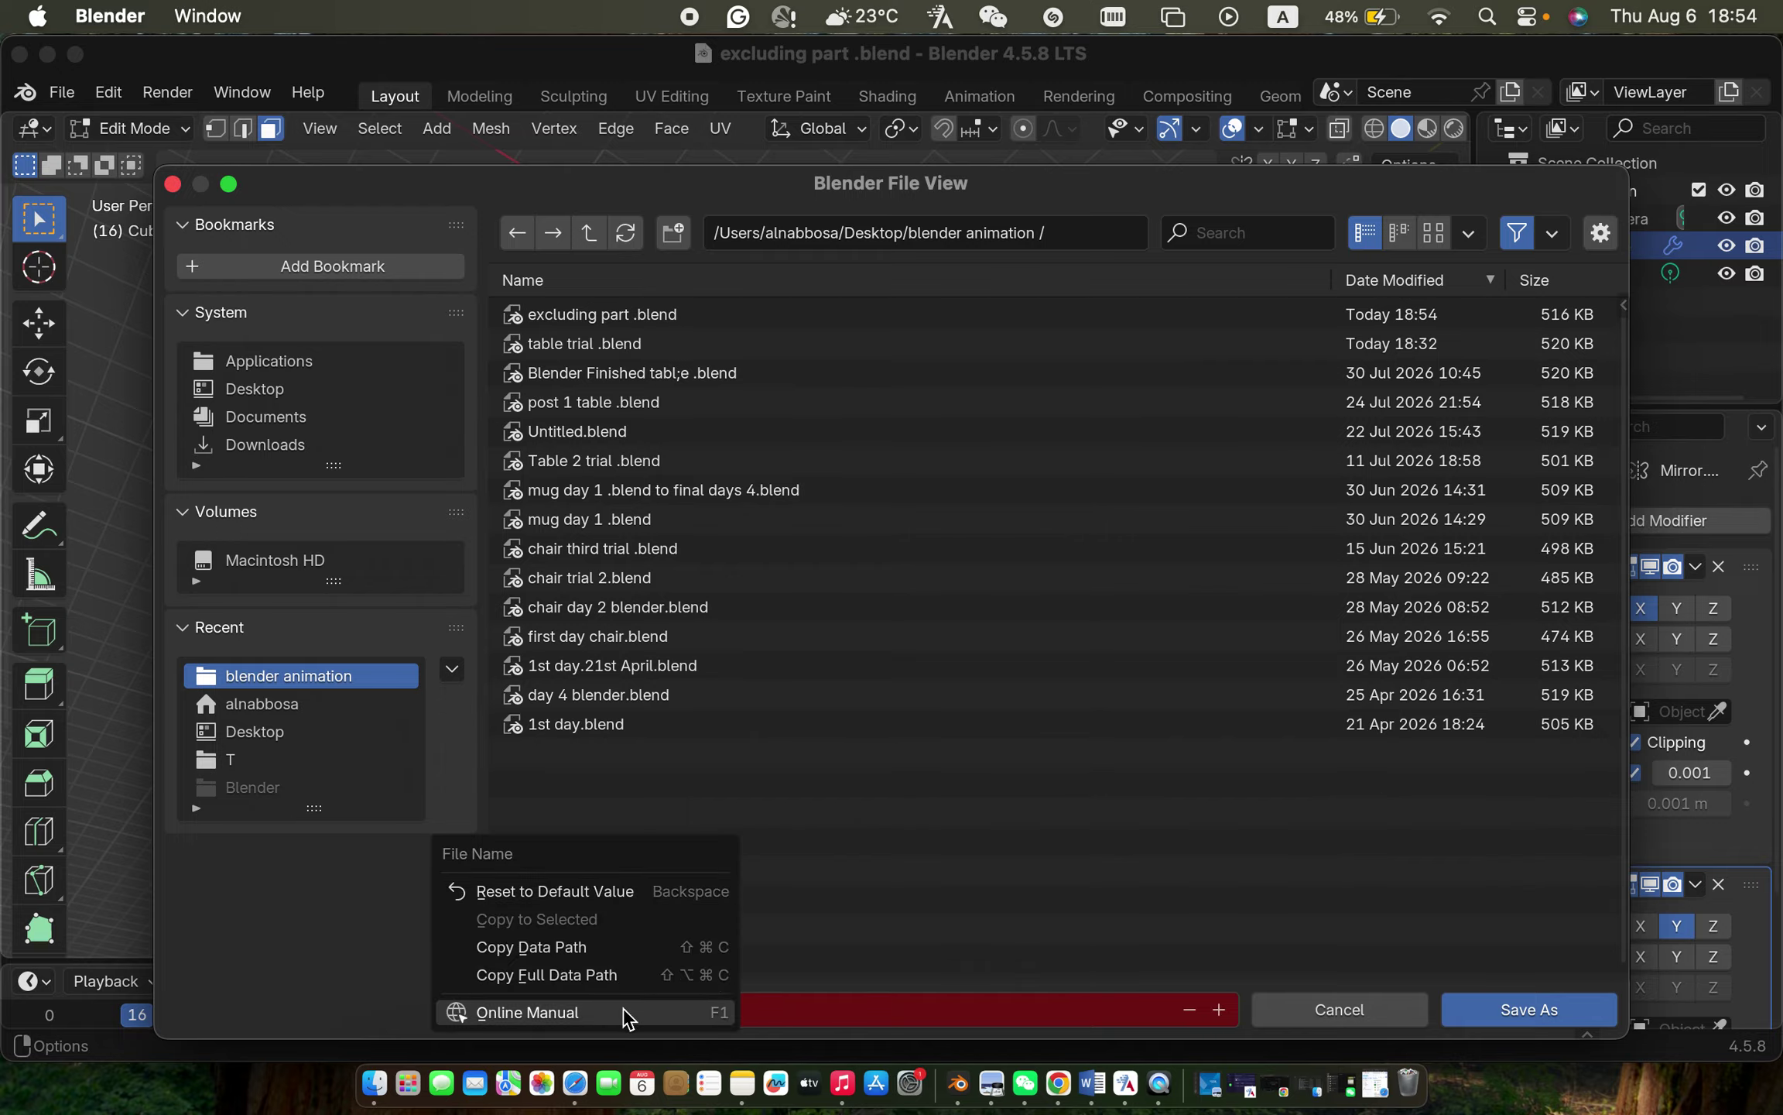
left_click(899, 933)
left_click(576, 1006)
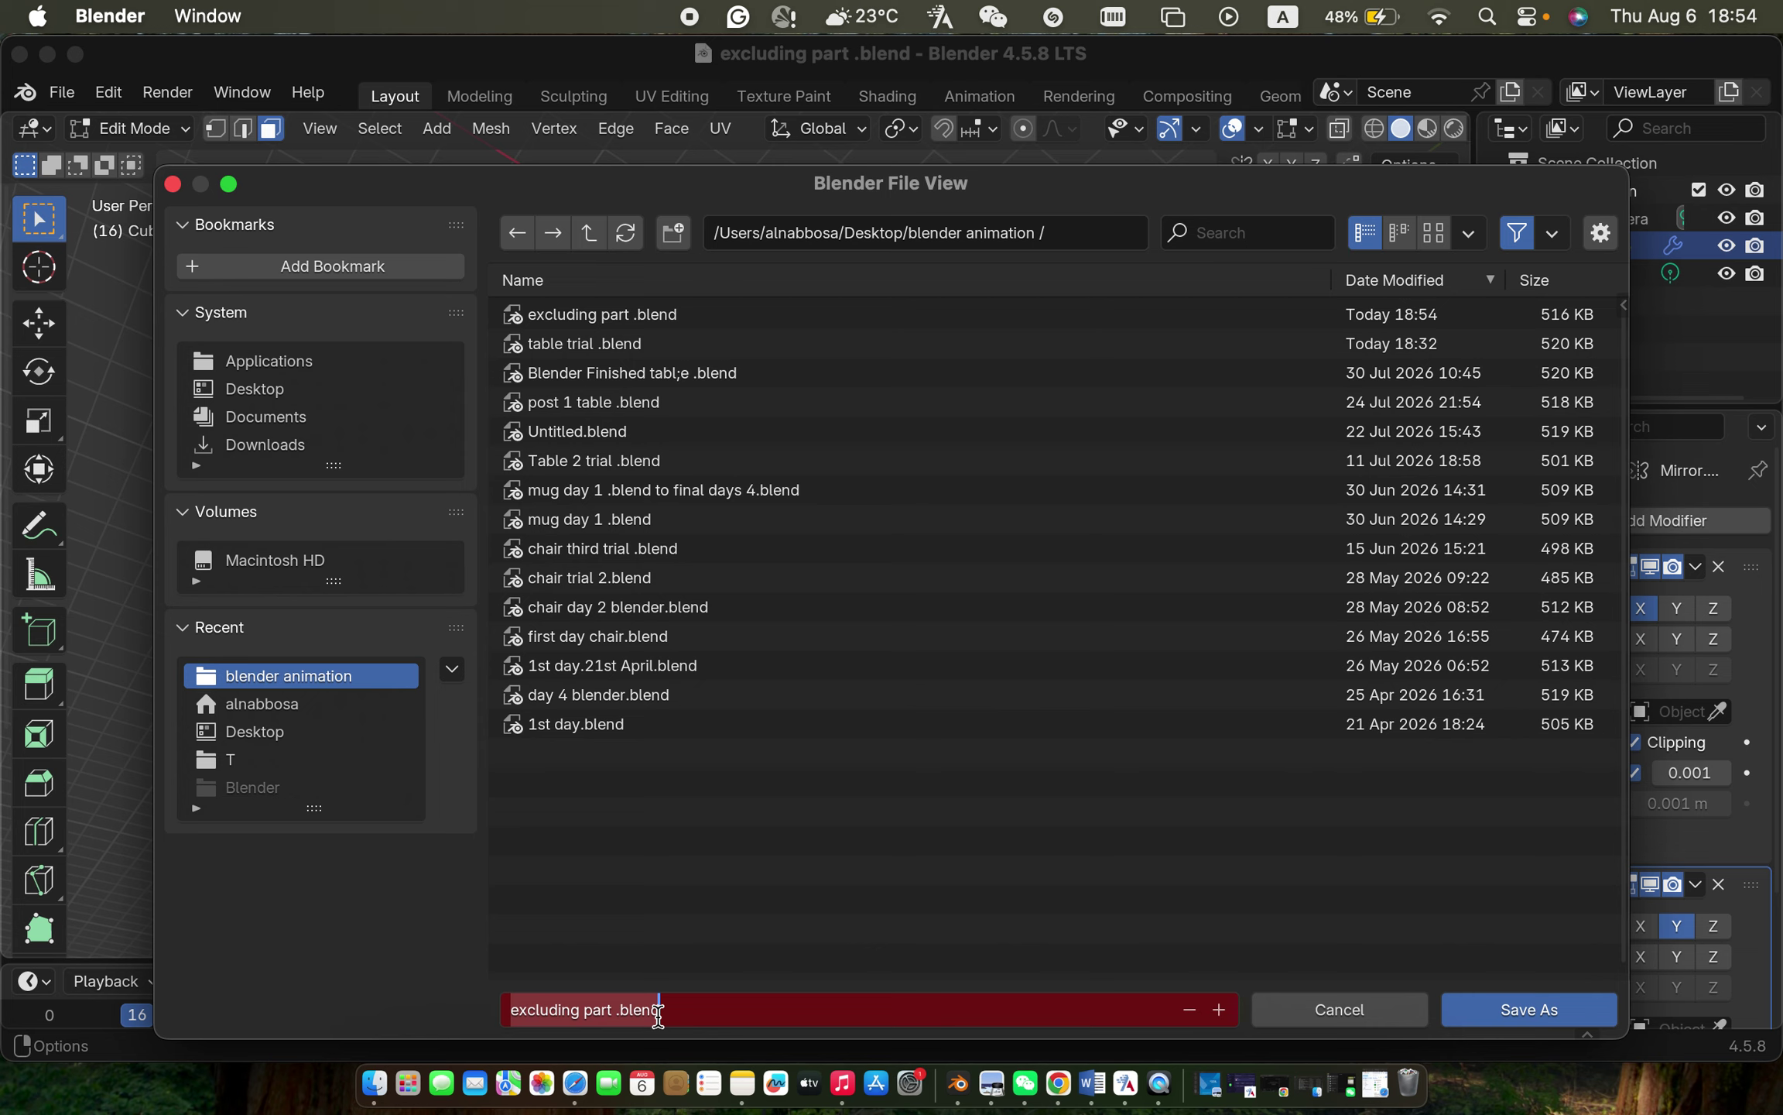
key("BackSpace")
type("e")
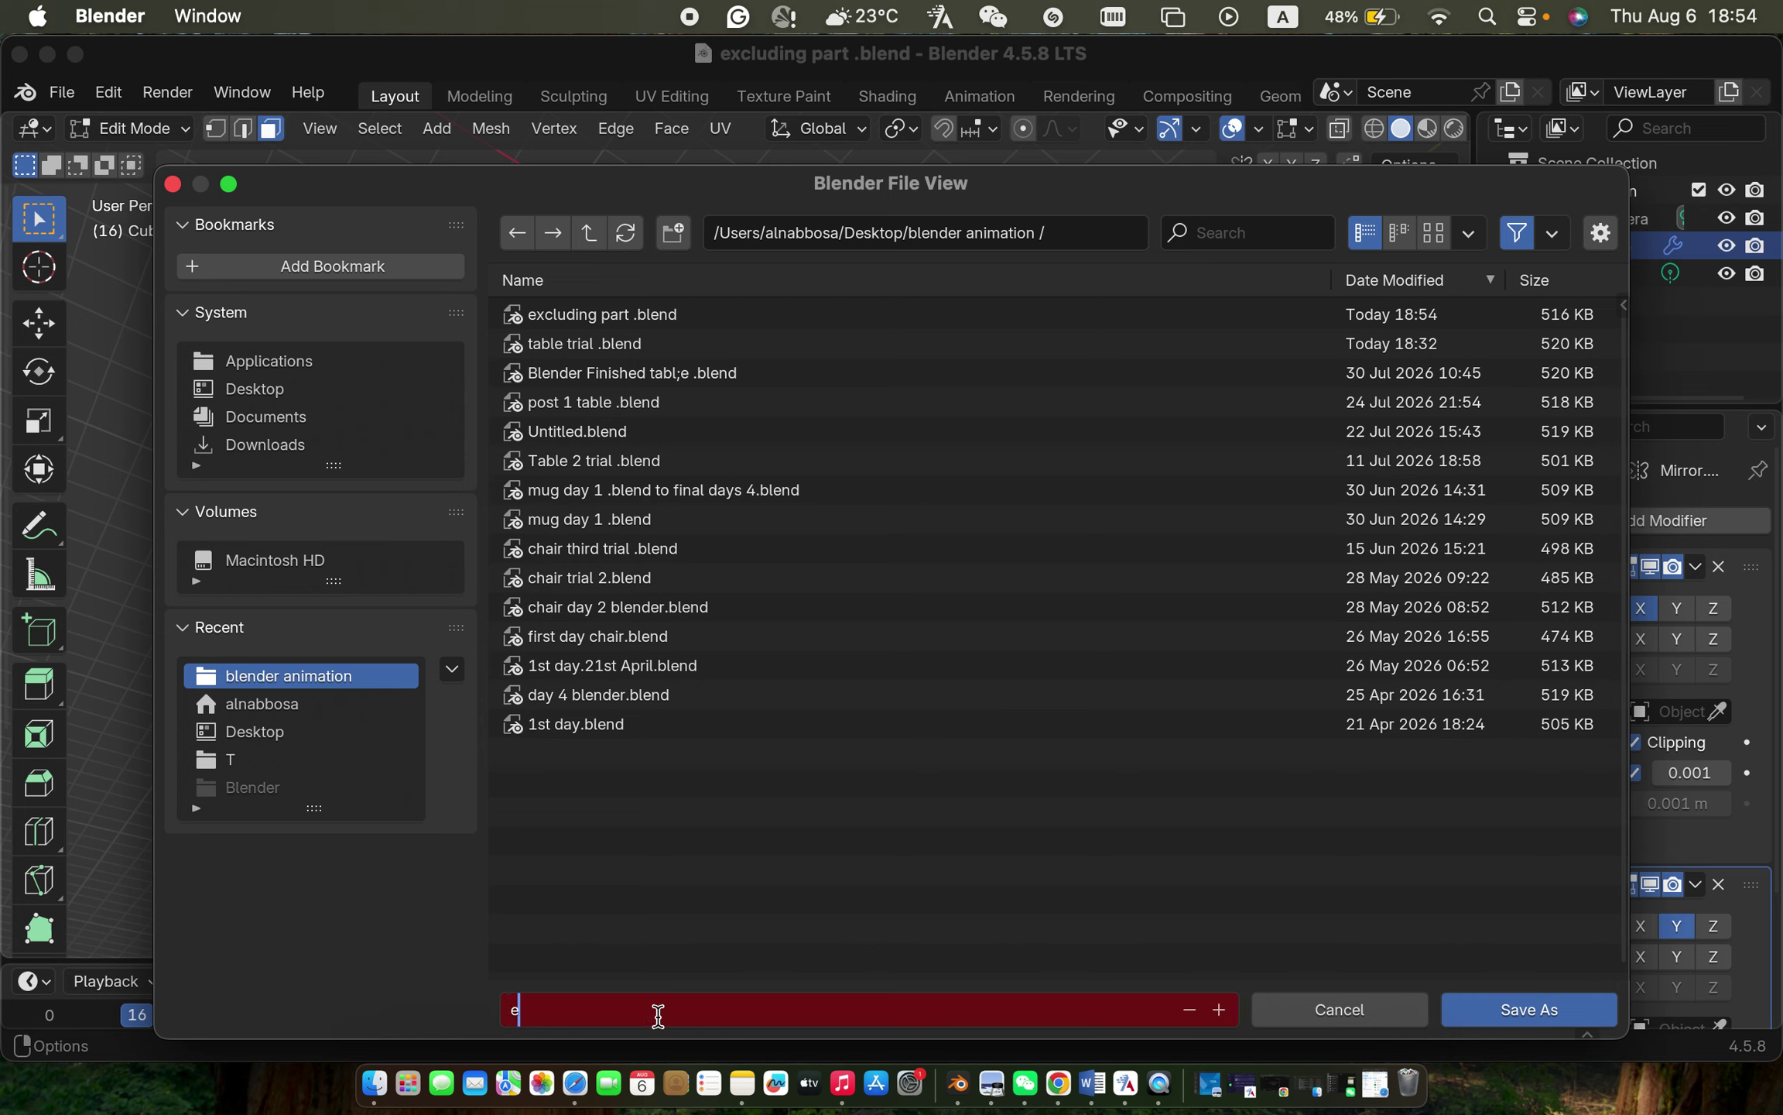
type("xcluding part day 2")
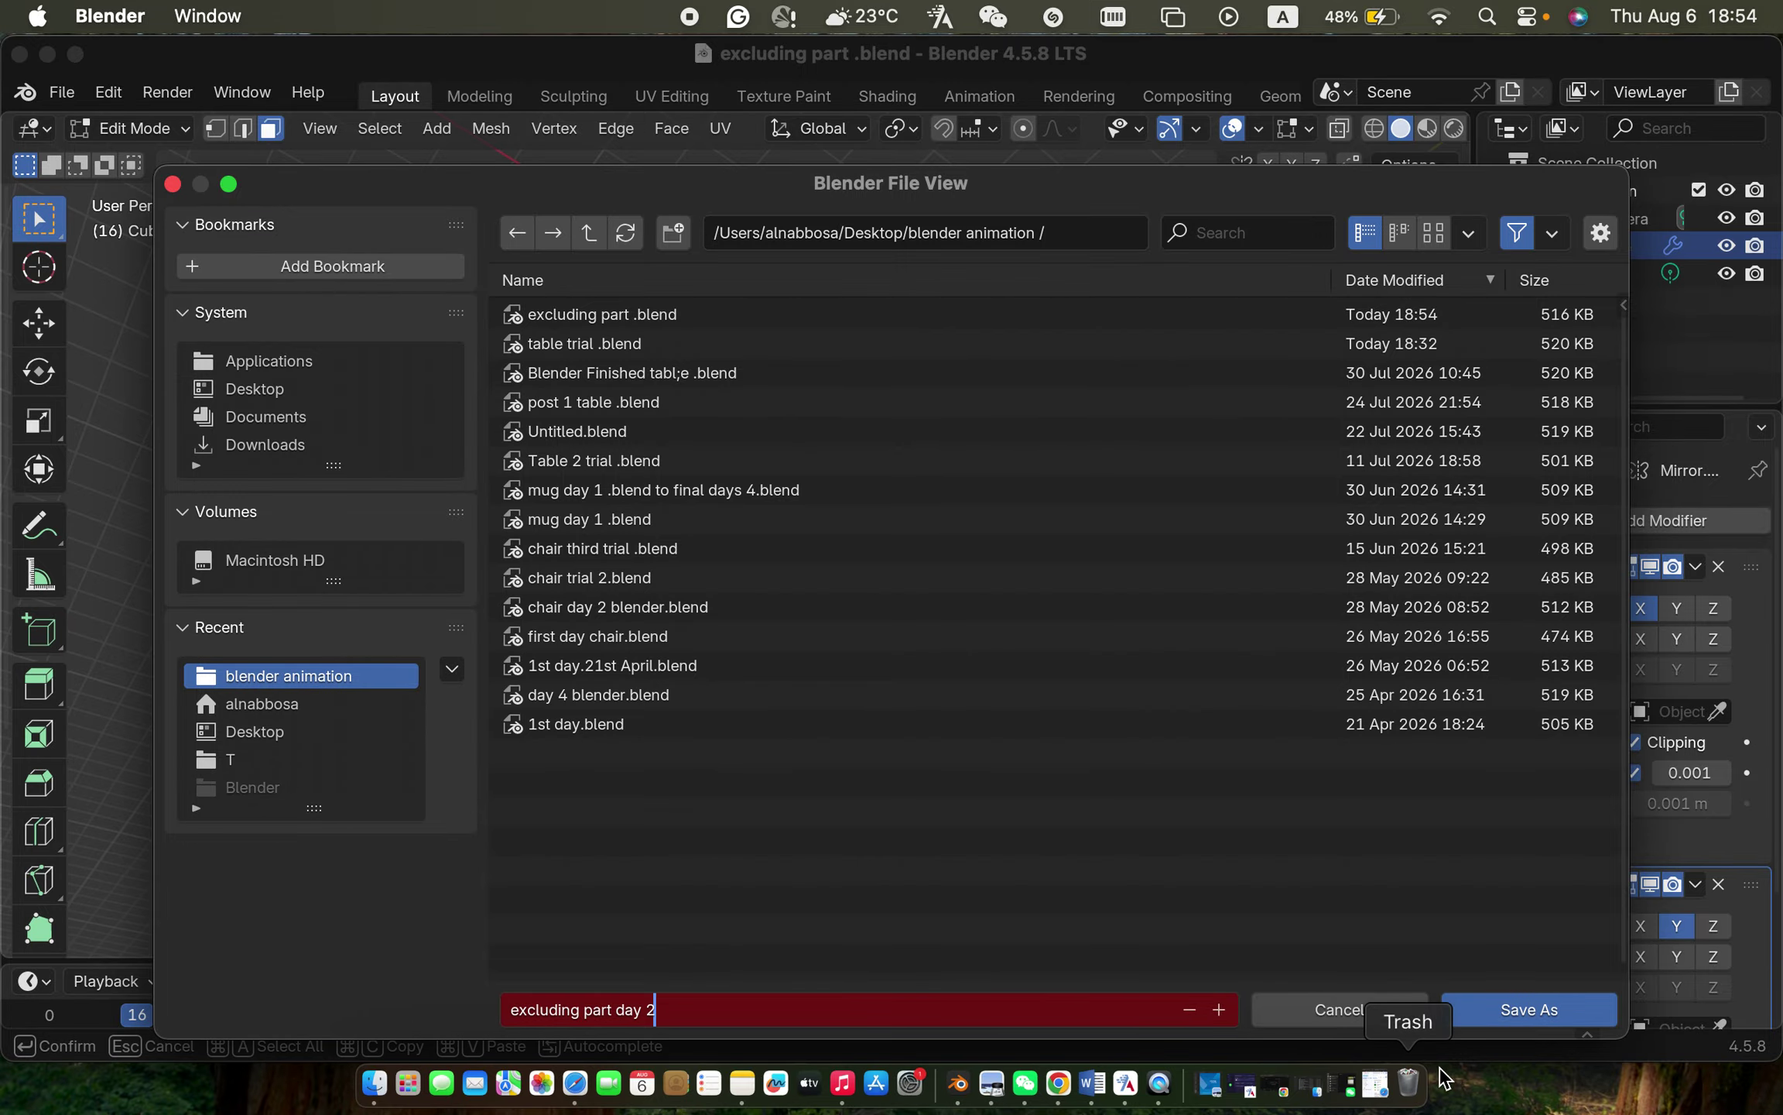
left_click(1536, 1010)
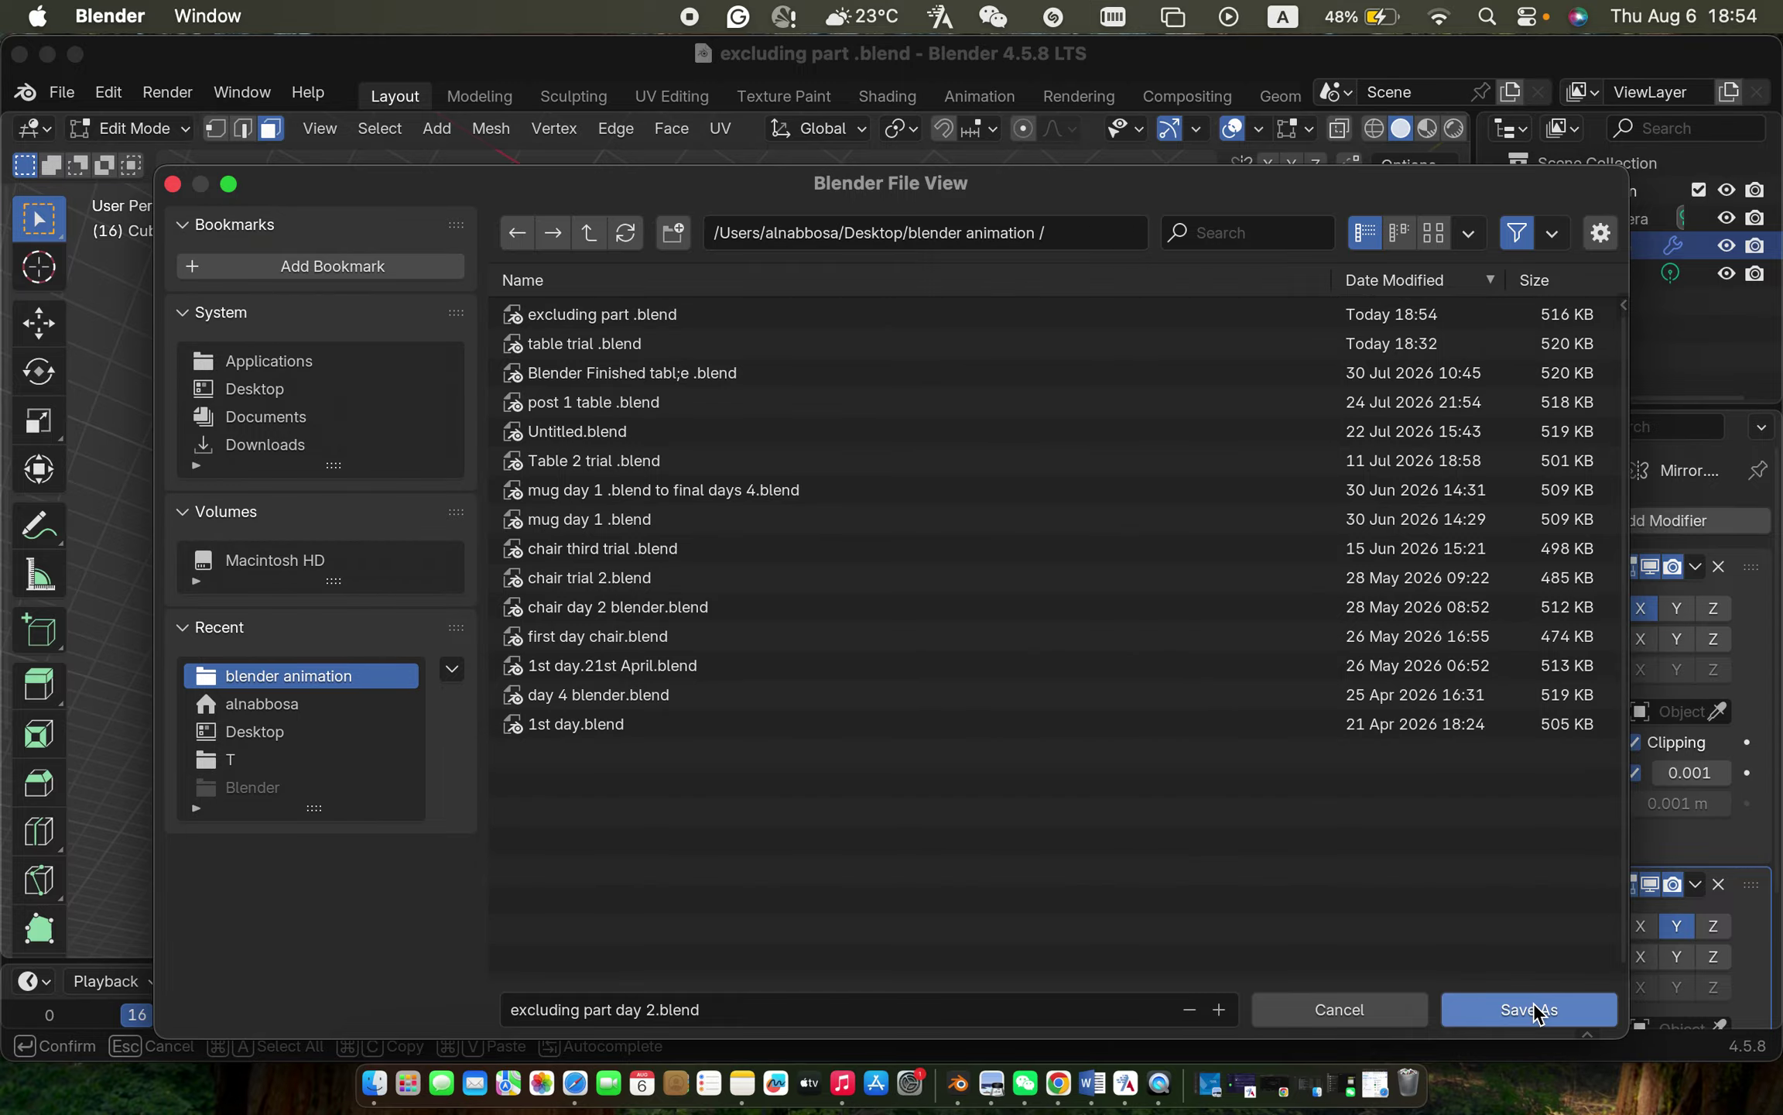
left_click(1519, 1014)
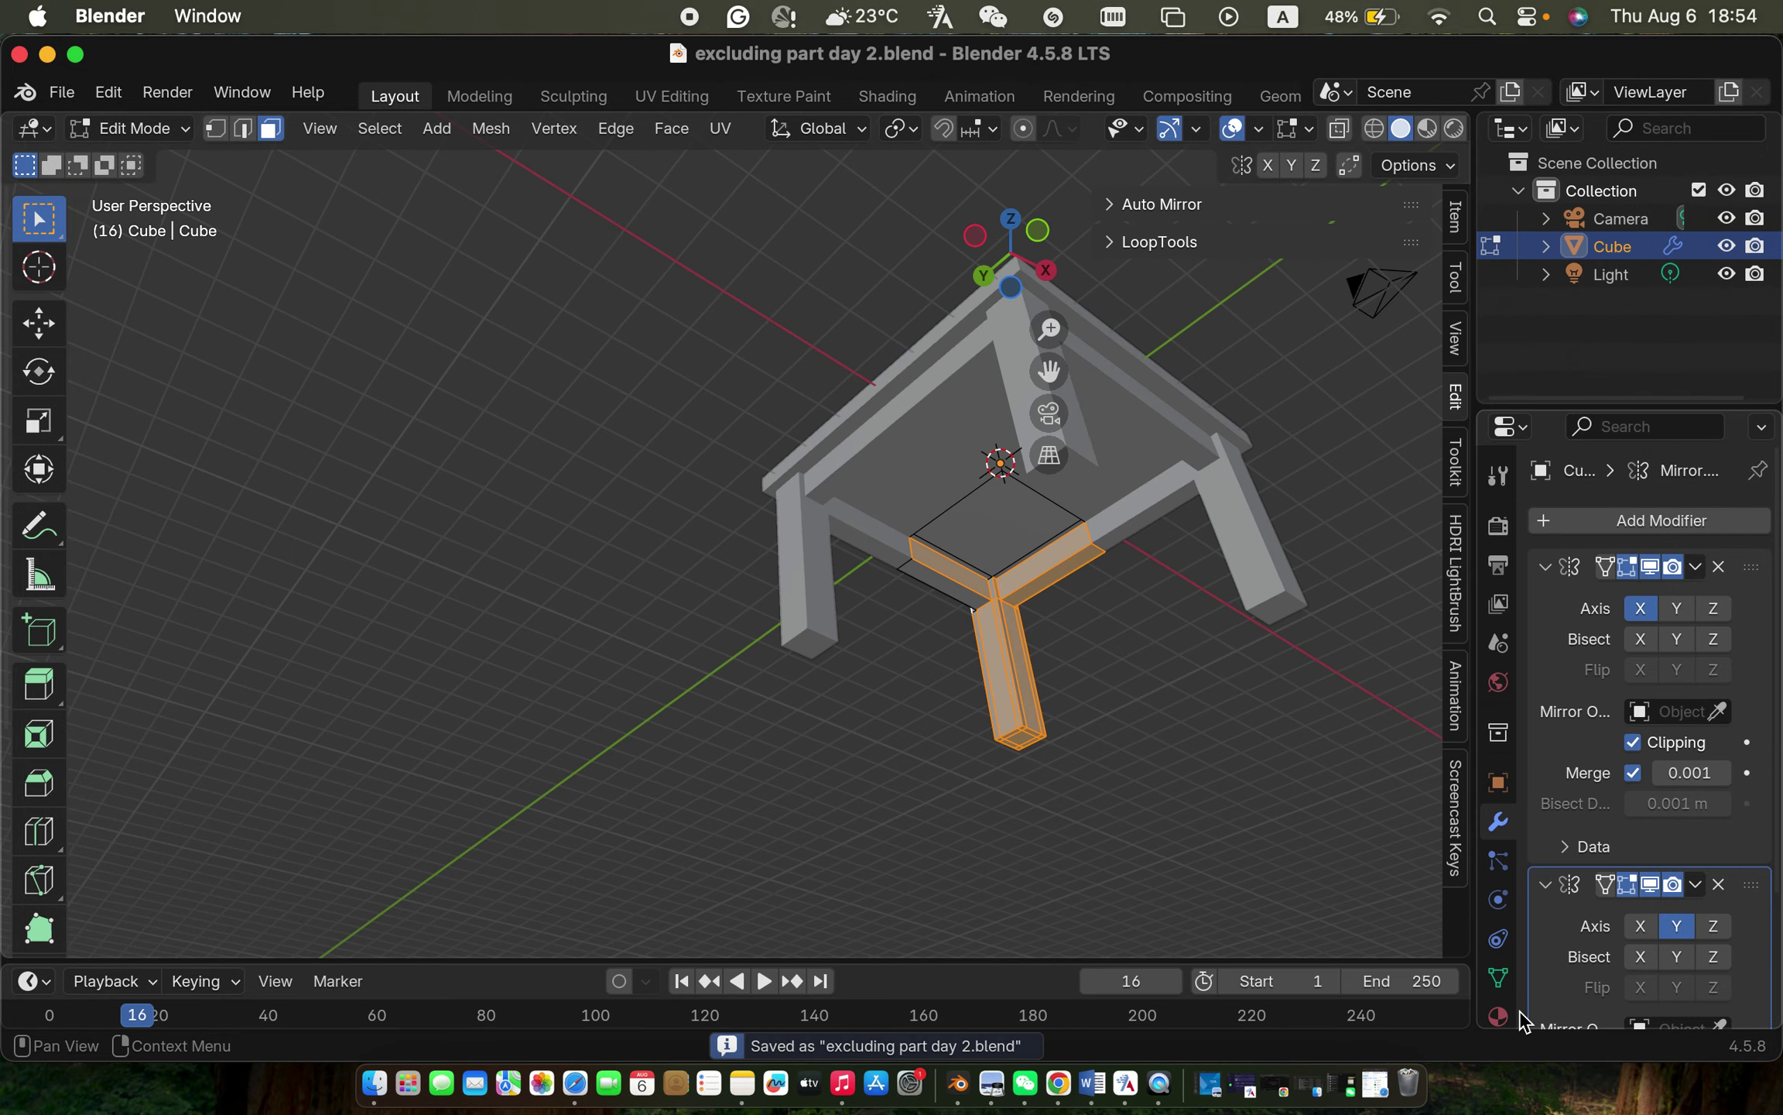
Step: Replace the linked selection with only the wide outer side face of the corner leg, directly below the apron
scroll(1044, 540, "up", 5)
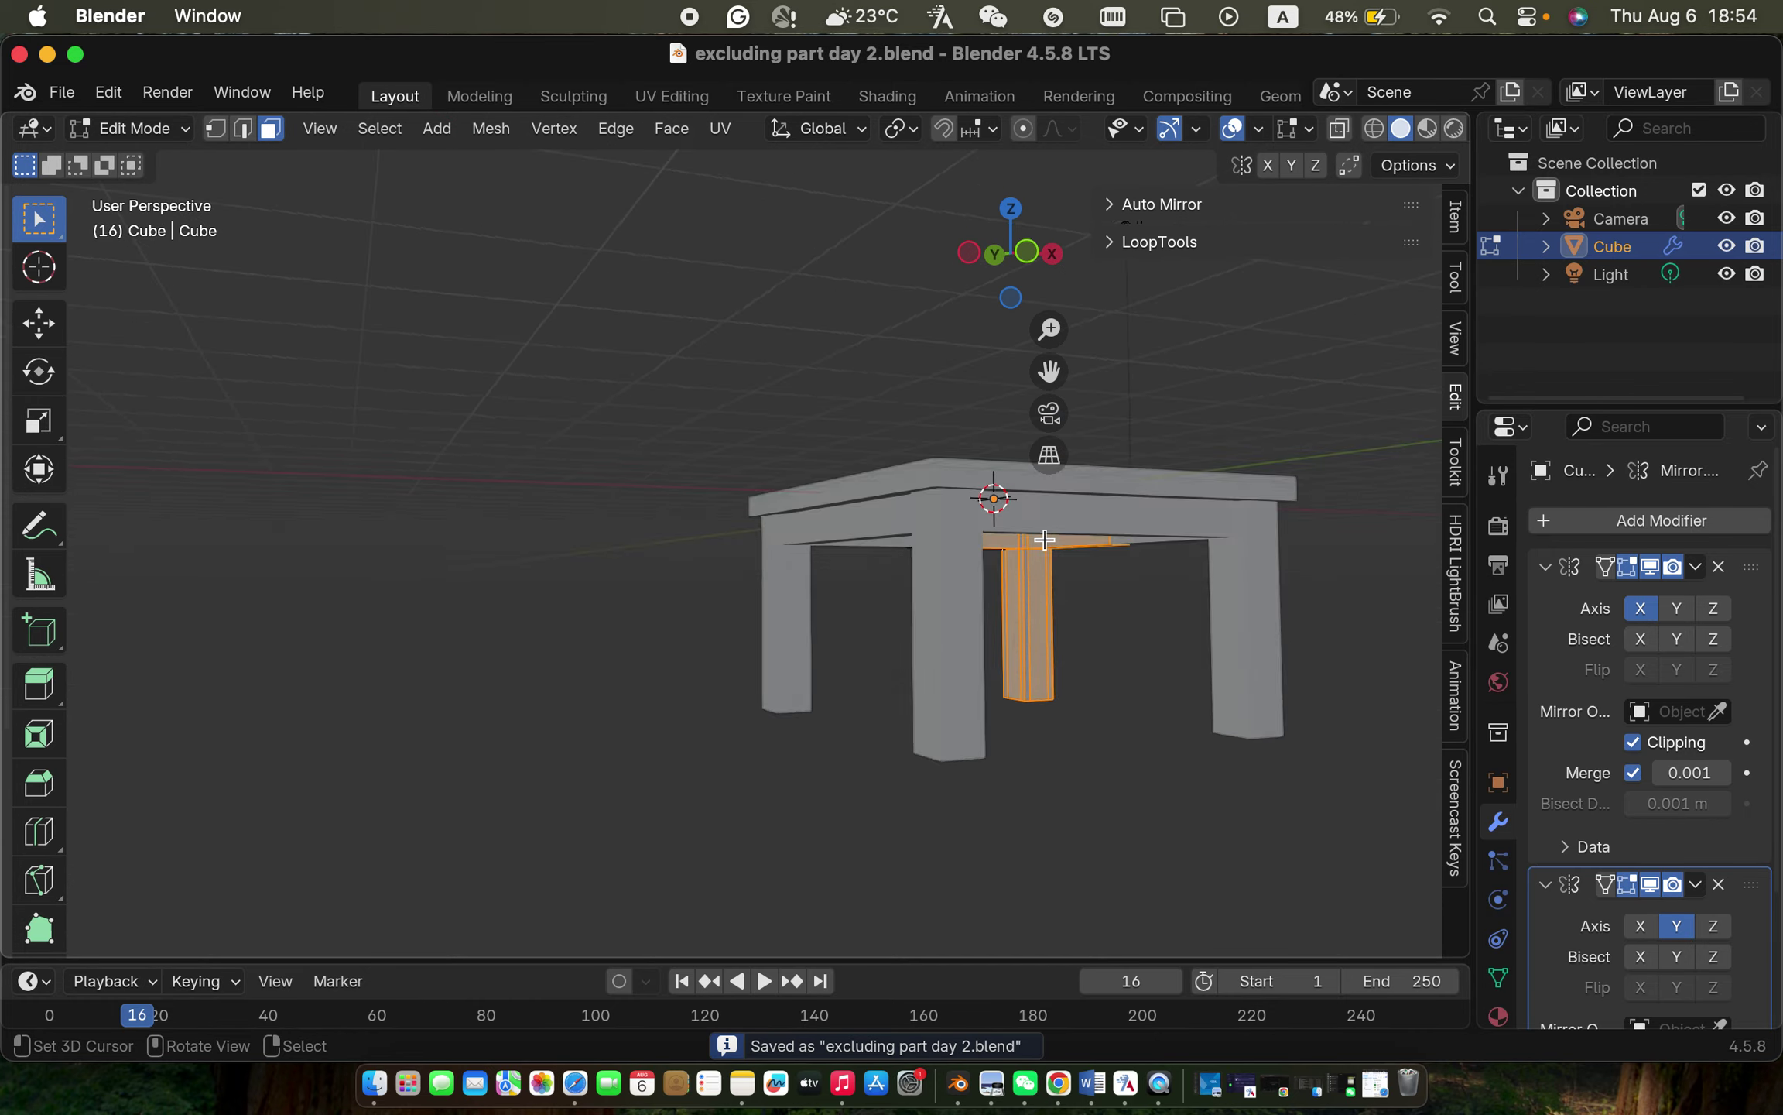
scroll(1044, 539, "down", 5)
scroll(1044, 539, "up", 8)
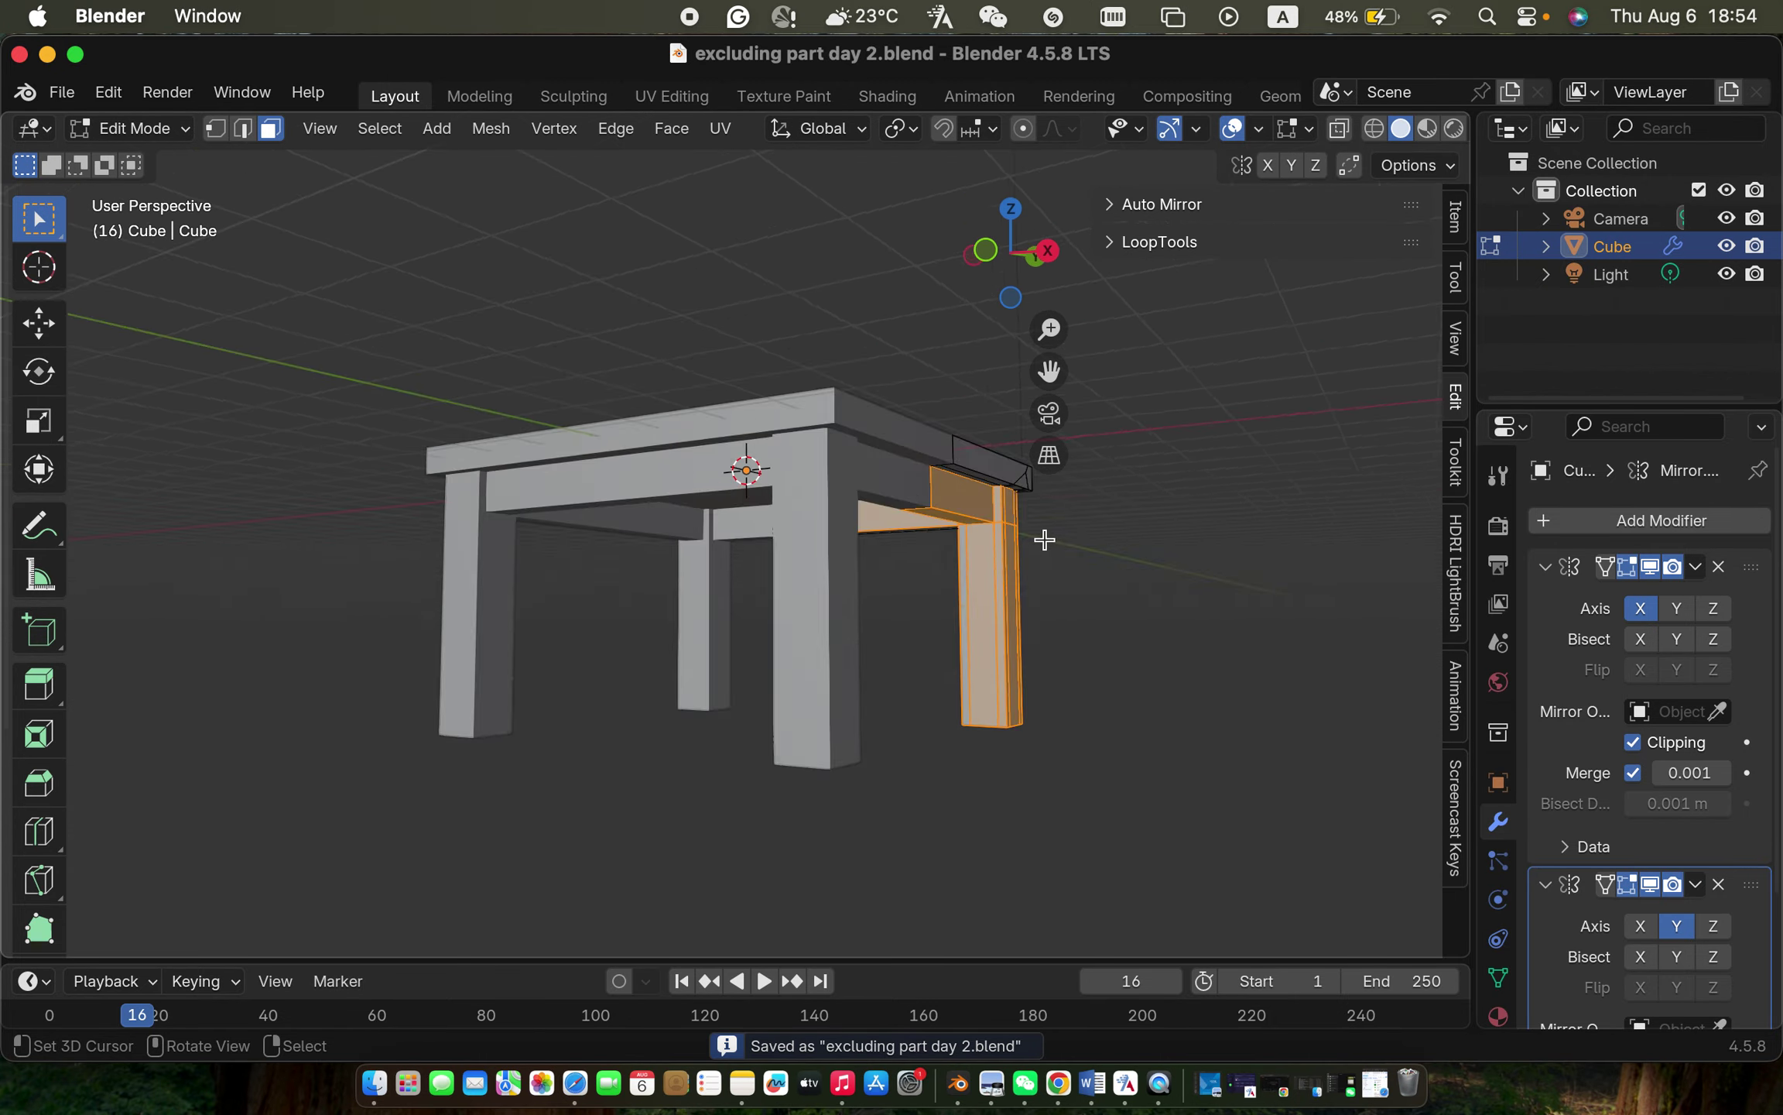
key("ctrl+alt+p")
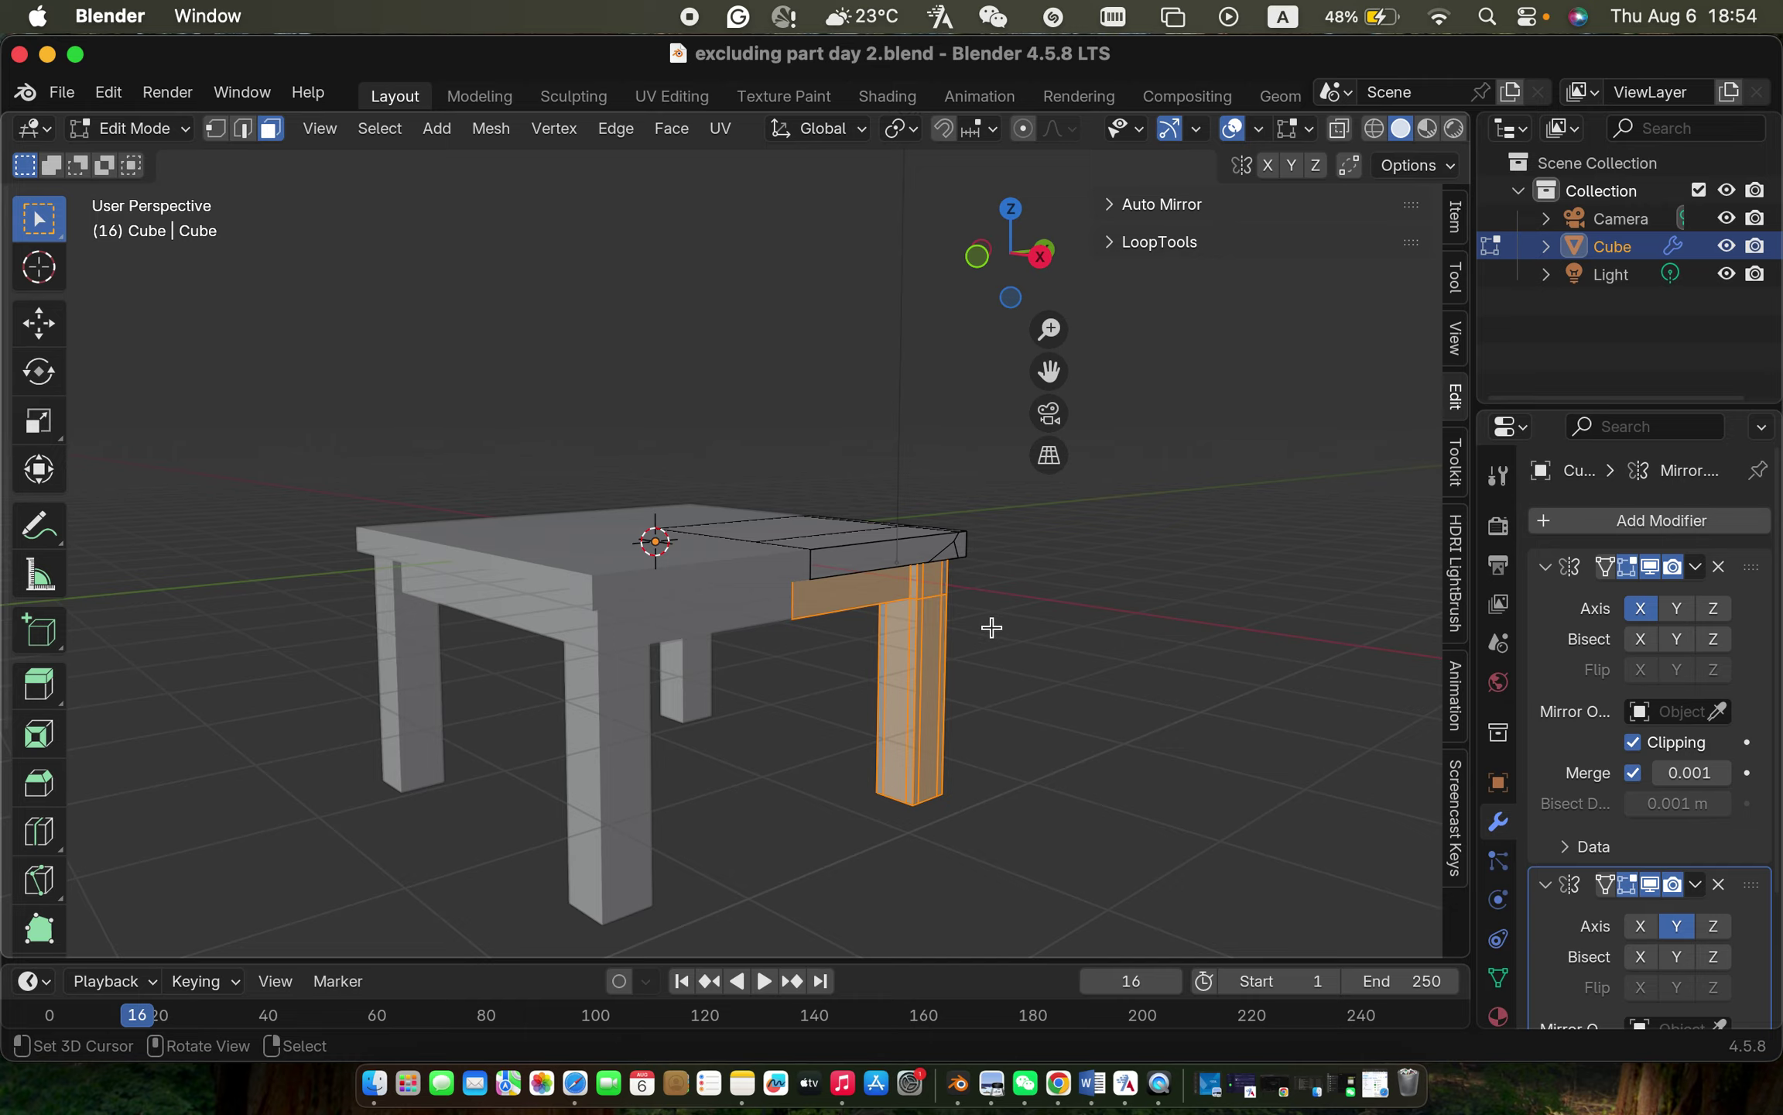
left_click(915, 662)
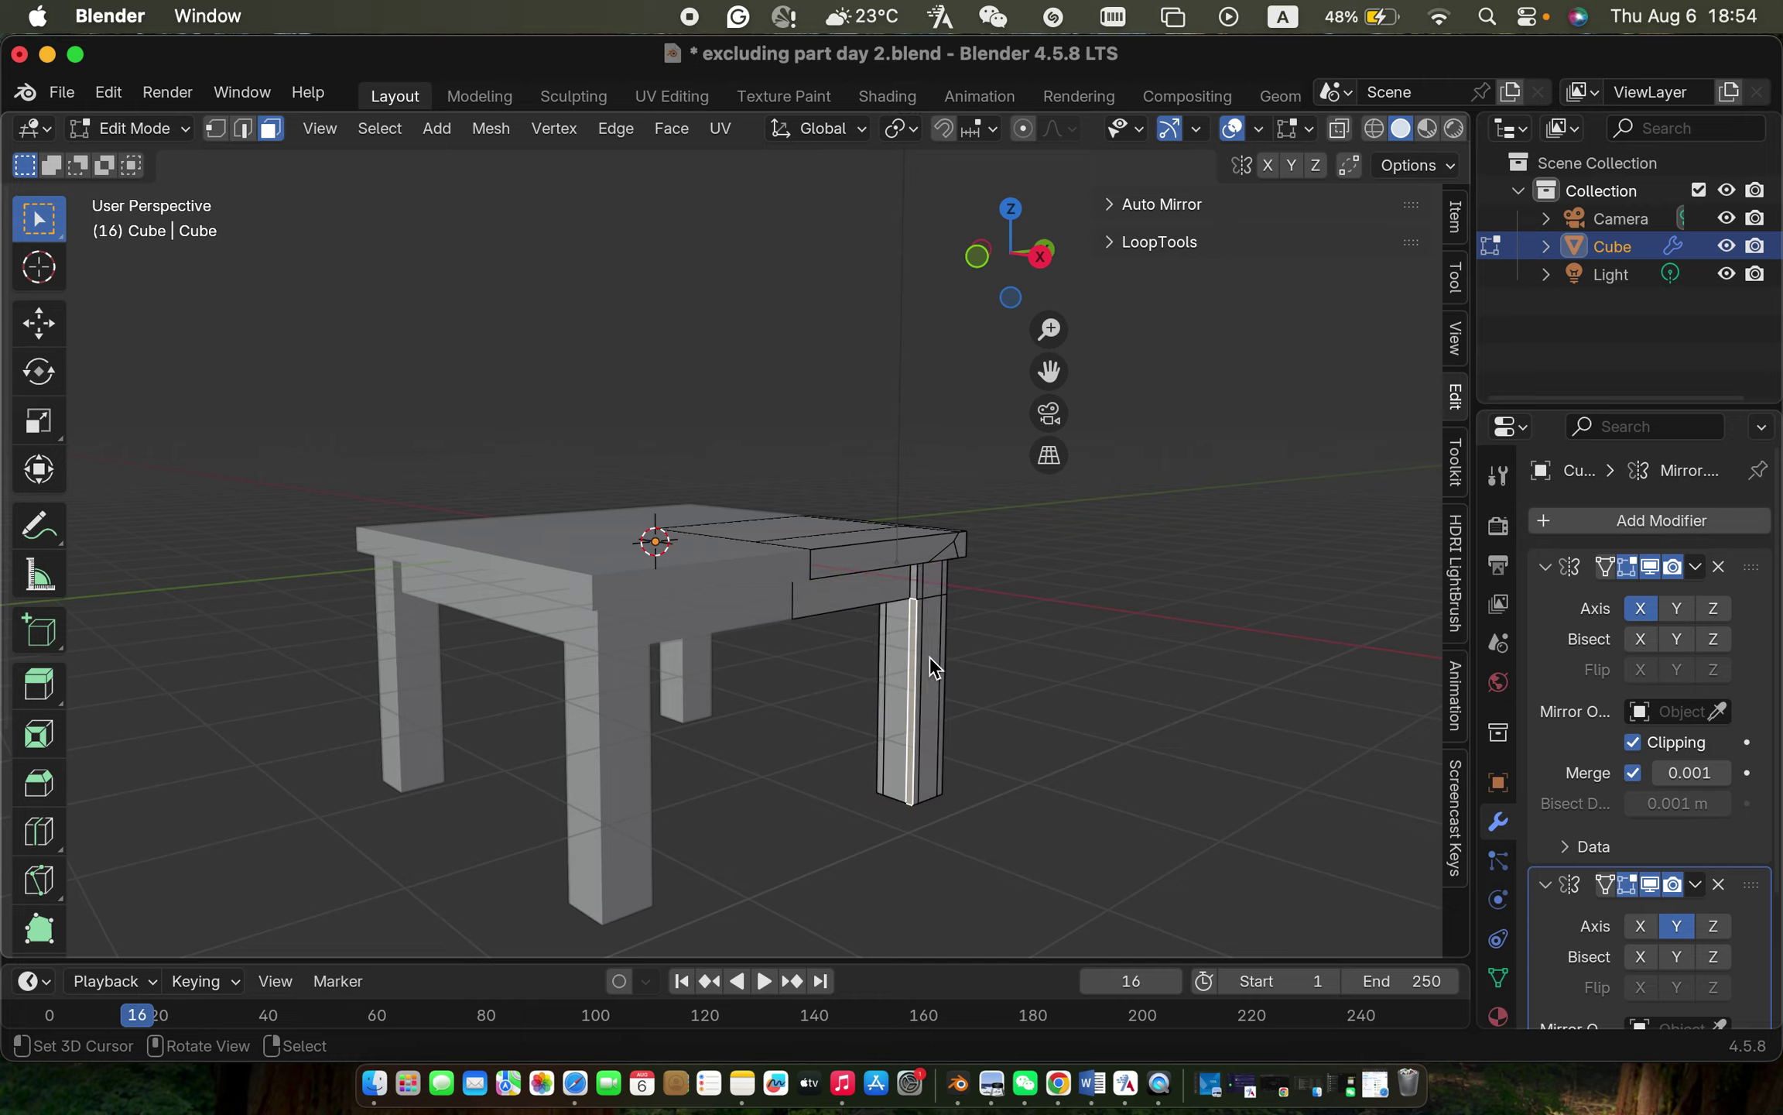
left_click(937, 651)
left_click(902, 624)
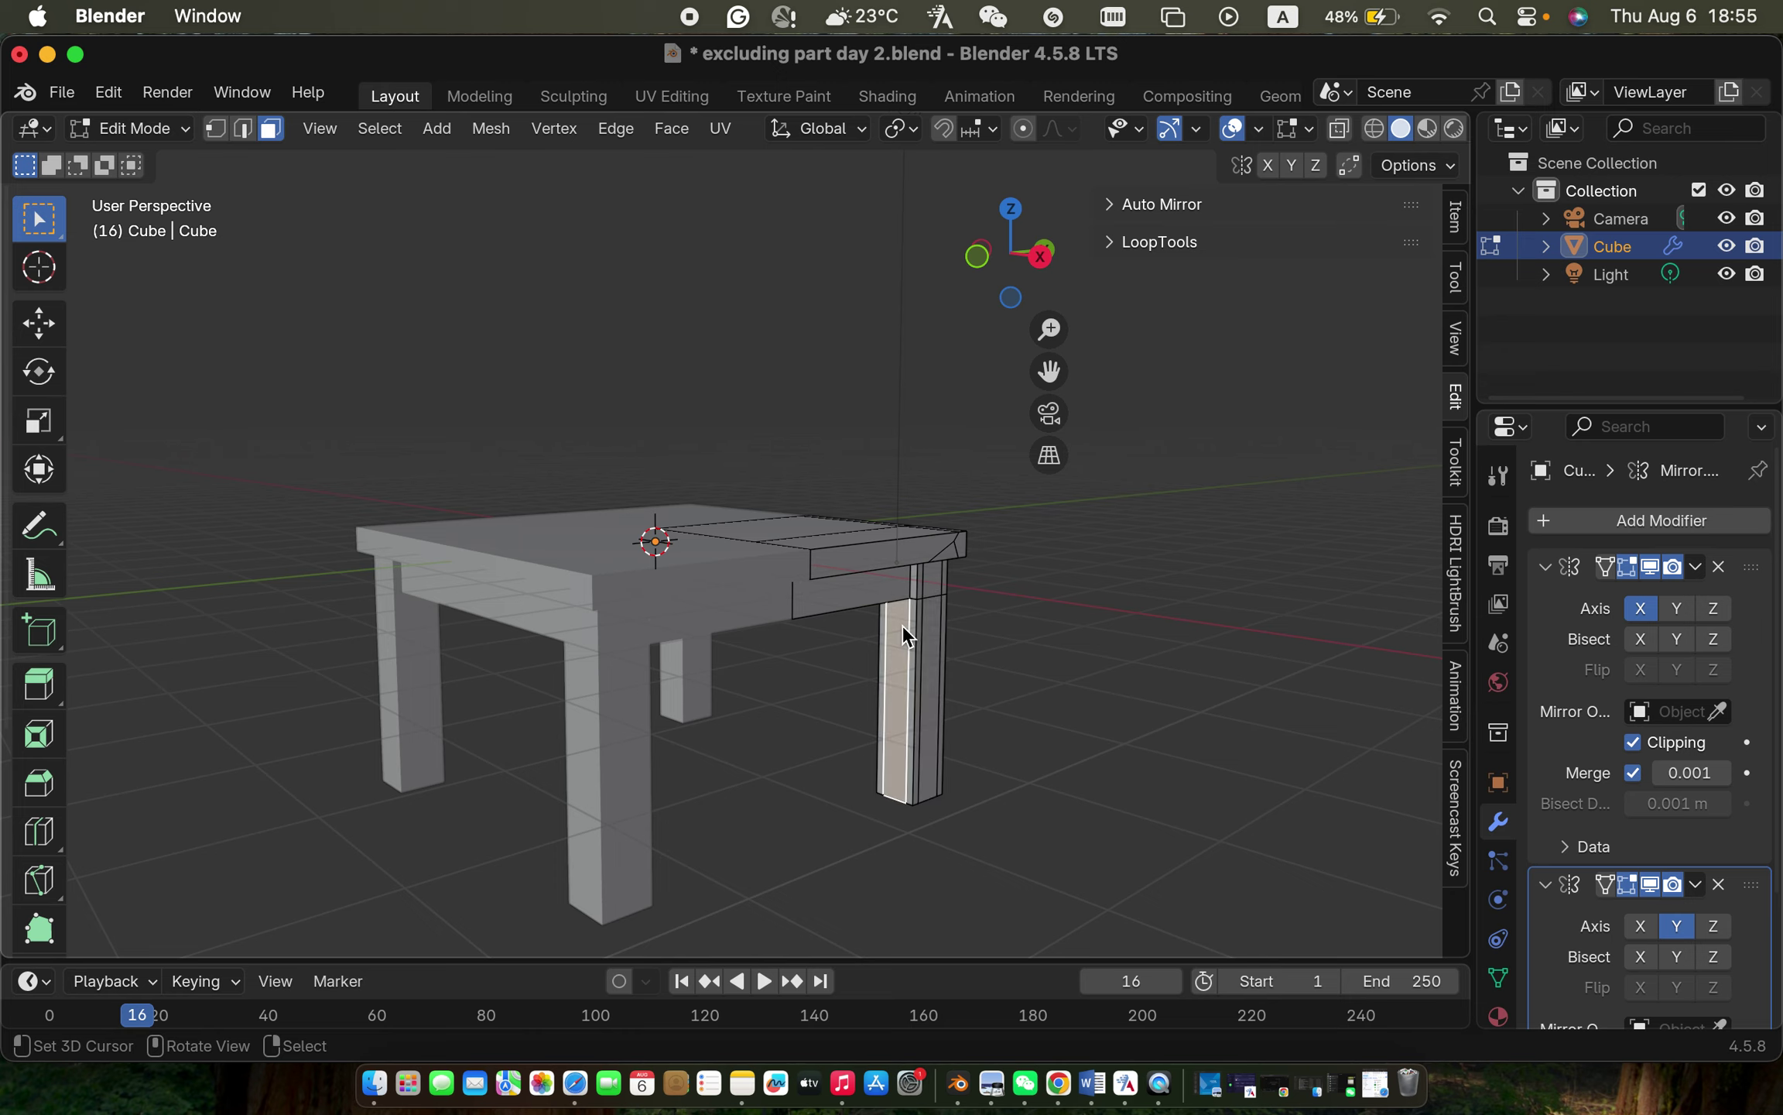